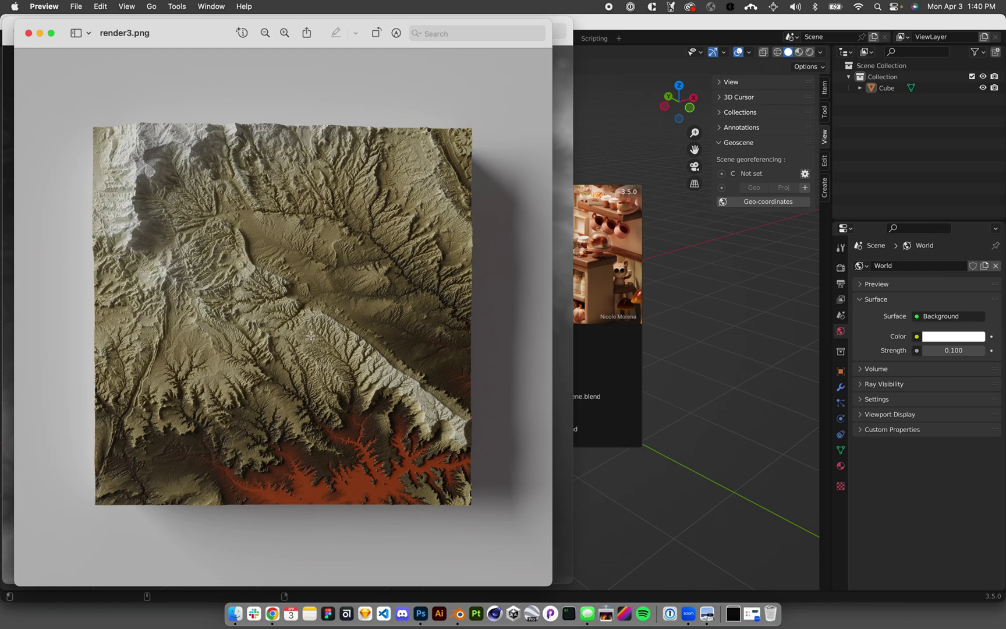
# Step: Move the render3.png window aside to view the n41_w123_1arc_v3.tif heightmap, and bring the render back over it
pyautogui.moveTo(192, 29); pyautogui.dragTo(668, 26)
pyautogui.click(327, 190)
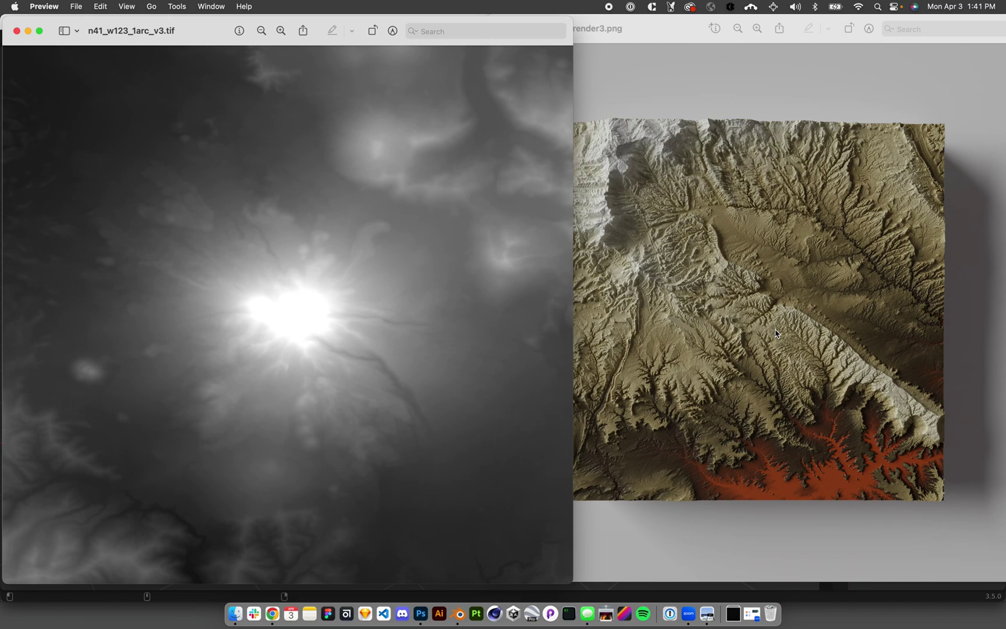
pyautogui.moveTo(660, 36); pyautogui.dragTo(202, 39)
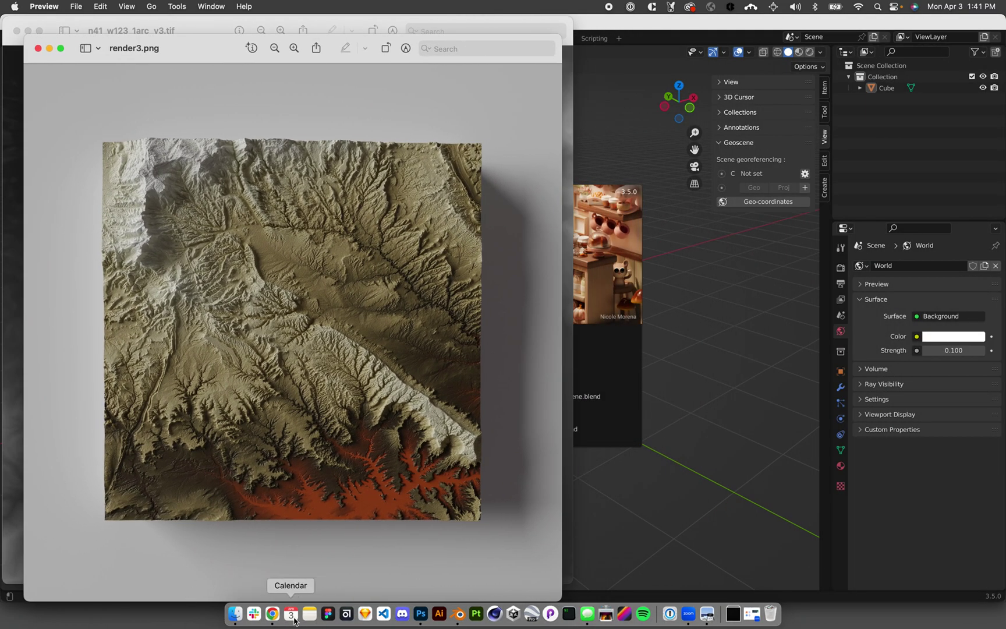
# Step: Switch to Chrome and highlight the earthexplorer.usgs.gov address of the open EarthExplorer page
pyautogui.click(273, 614)
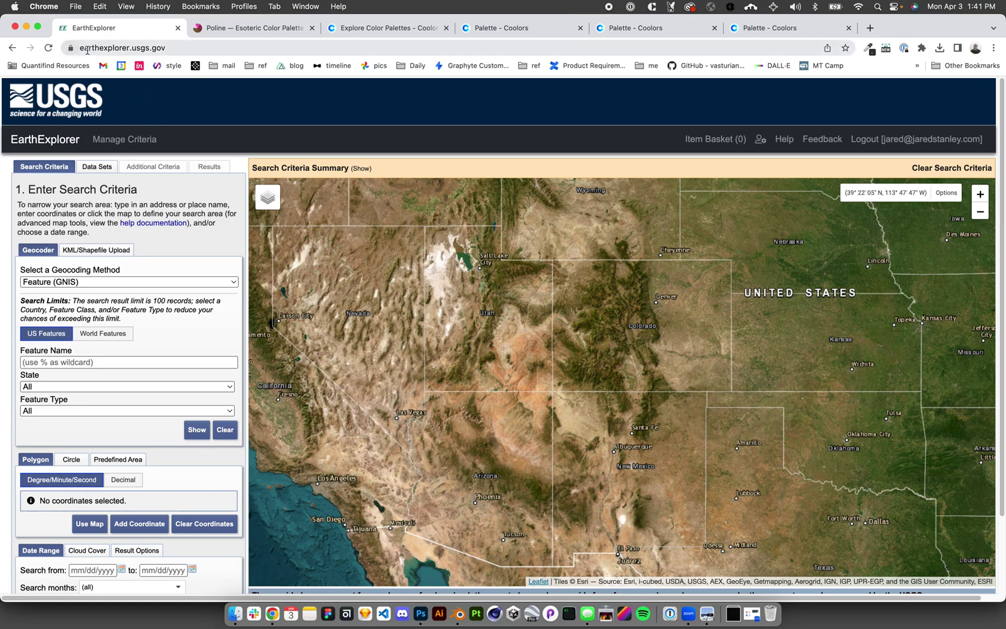
pyautogui.moveTo(80, 47); pyautogui.dragTo(182, 43)
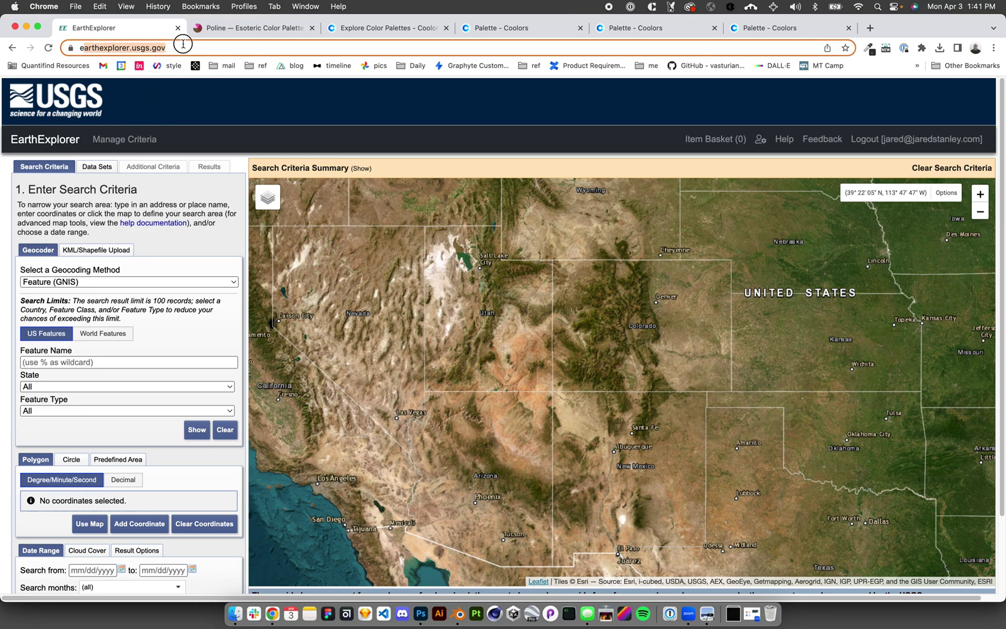
pyautogui.click(402, 288)
pyautogui.moveTo(488, 372); pyautogui.dragTo(576, 326)
pyautogui.click(463, 303)
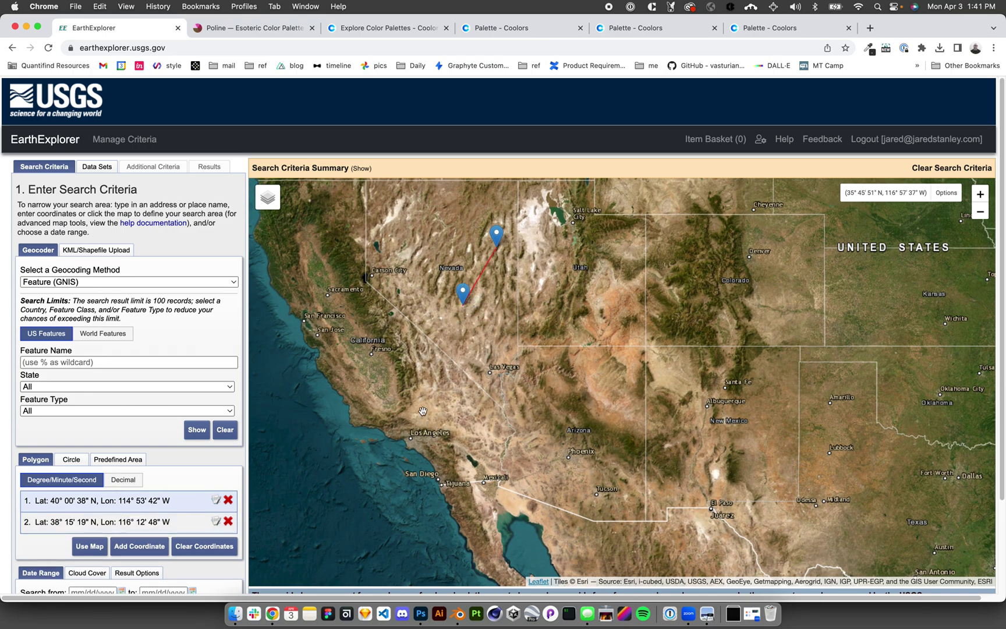
pyautogui.click(227, 521)
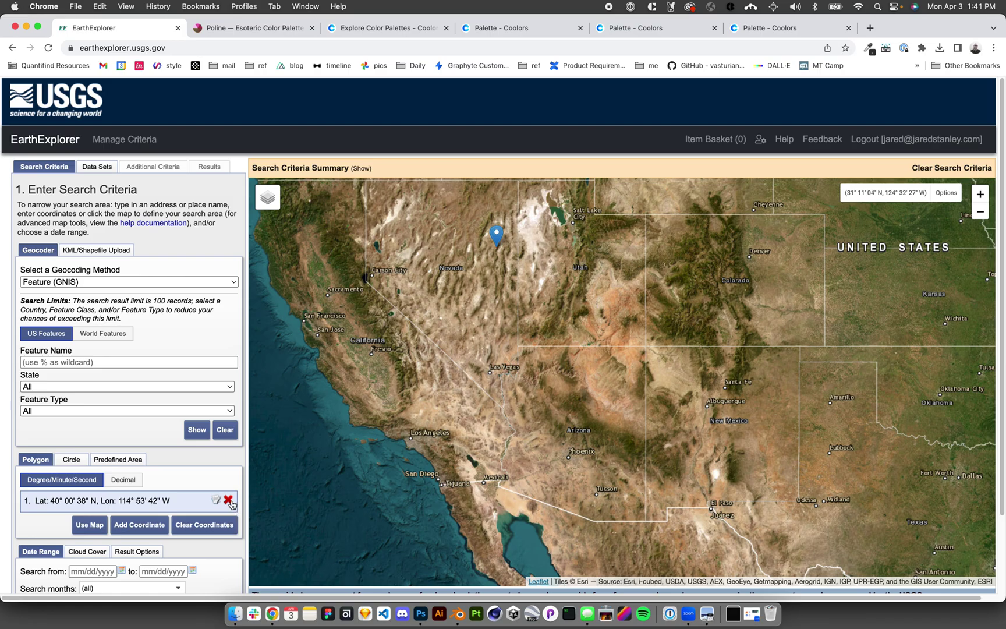
pyautogui.click(228, 500)
# Step: Try outlining a four-point search area around Mono Lake and the mountains west of it, and delete all its coordinates
pyautogui.scroll(10, 364, 296)
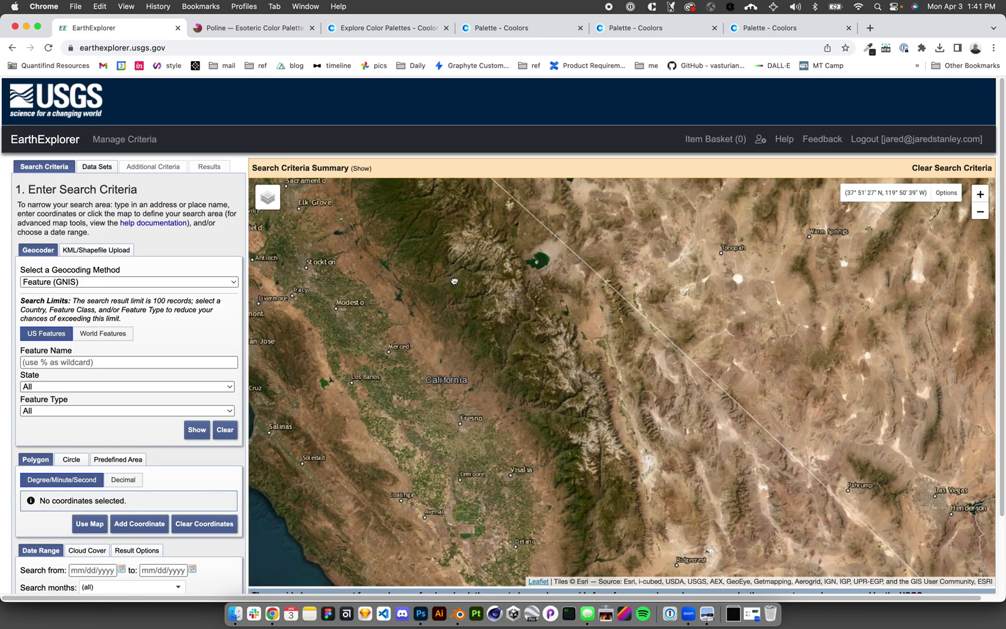
pyautogui.moveTo(524, 361); pyautogui.dragTo(534, 339)
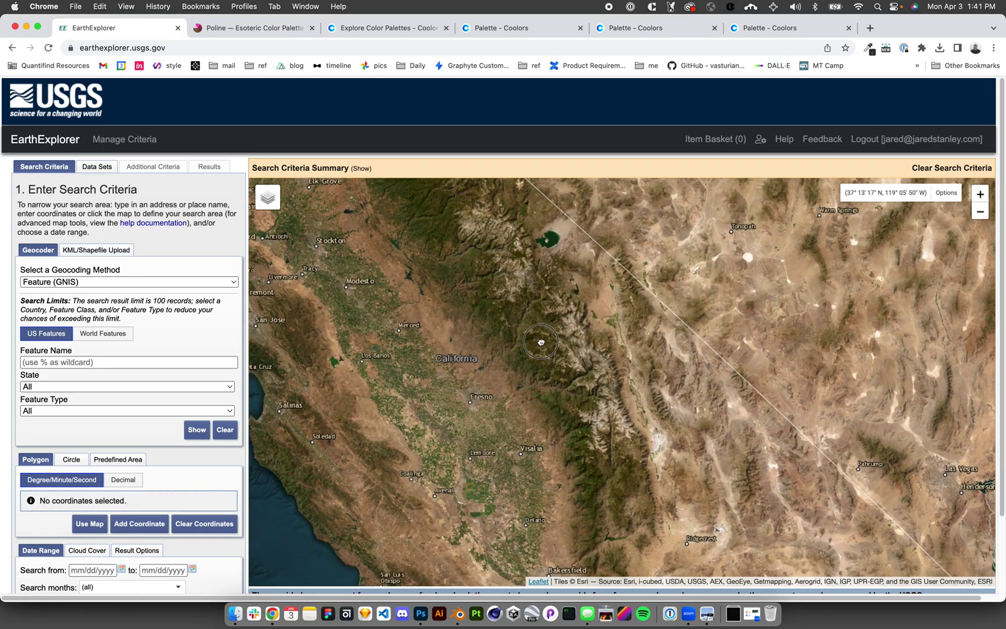
pyautogui.scroll(5, 539, 294)
pyautogui.moveTo(538, 294); pyautogui.dragTo(561, 344)
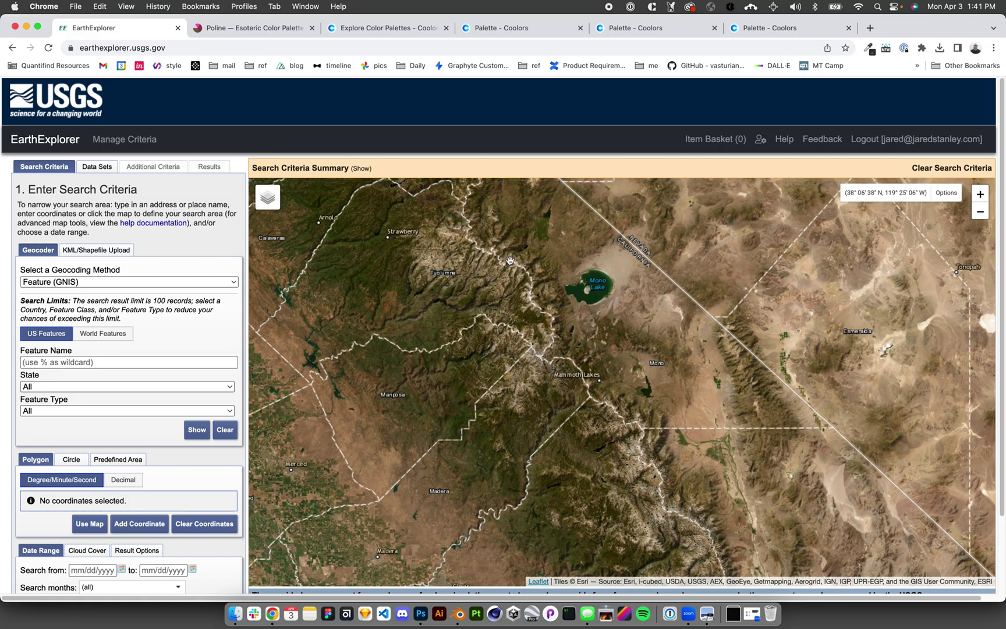
pyautogui.click(470, 256)
pyautogui.click(479, 382)
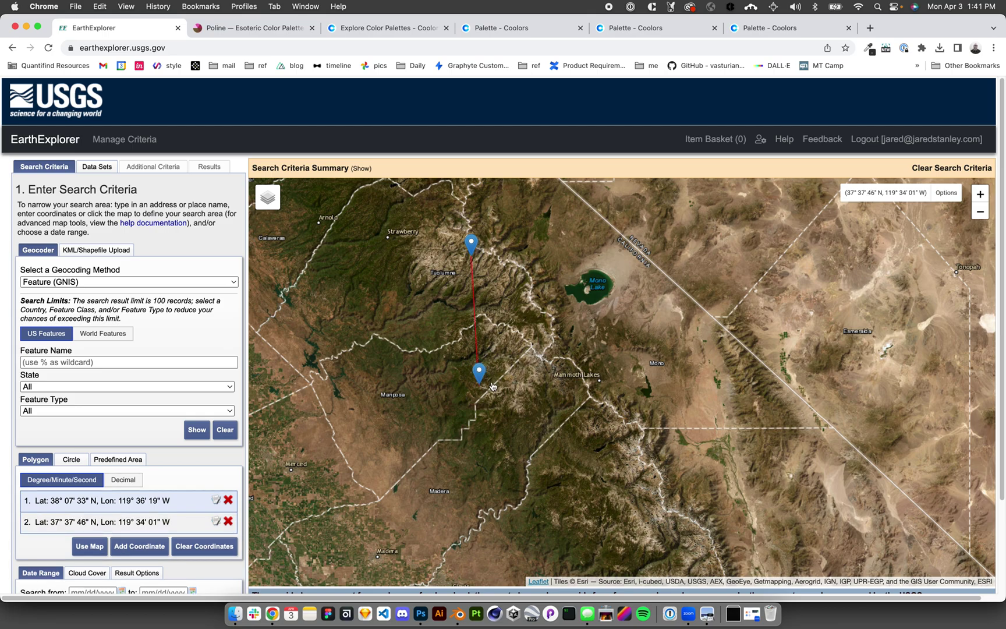
pyautogui.click(629, 337)
pyautogui.click(594, 234)
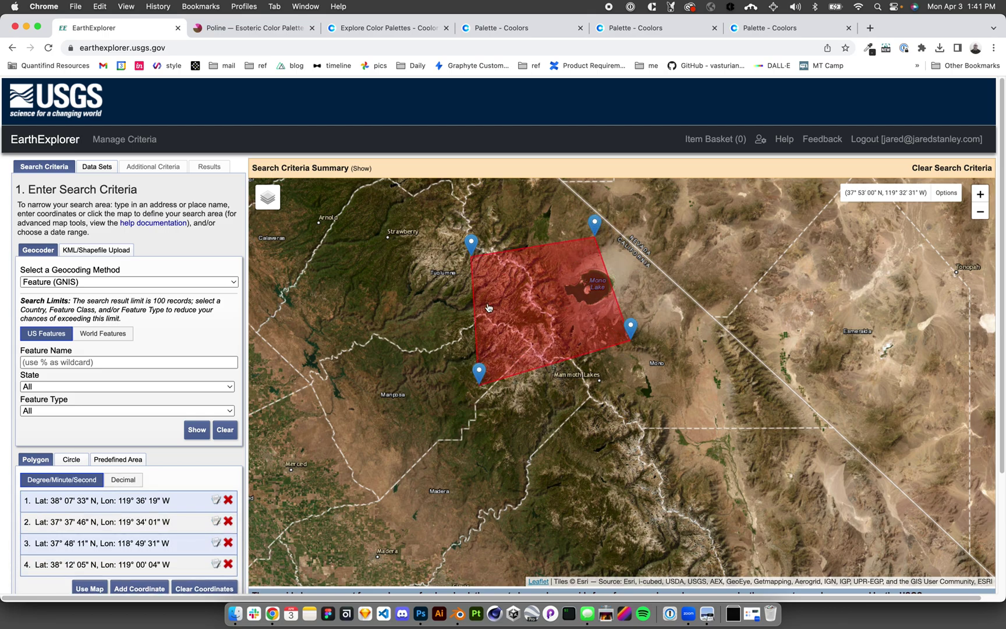
pyautogui.tripleClick(227, 500)
pyautogui.click(227, 501)
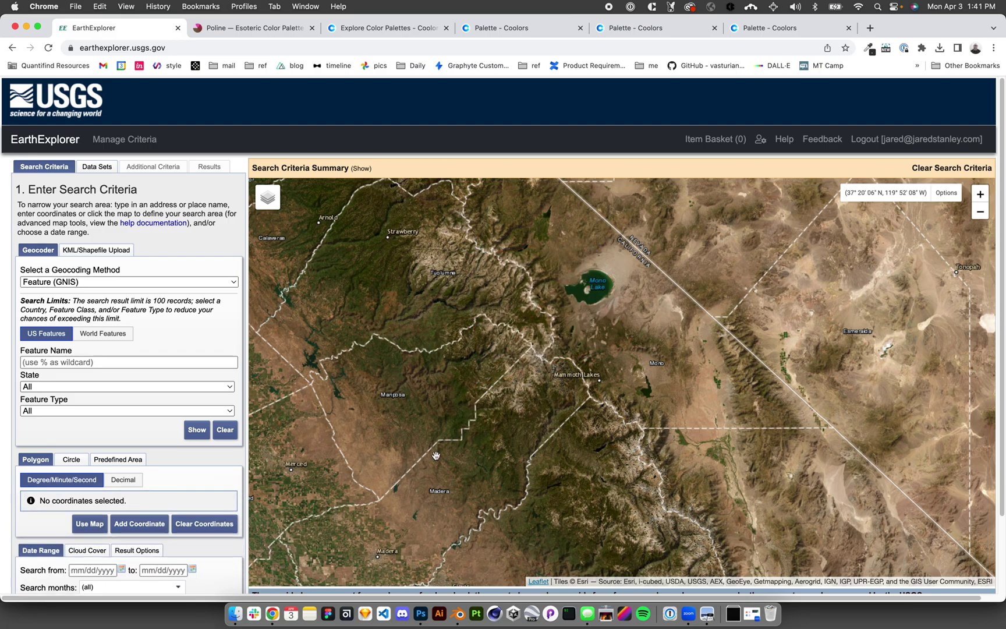
# Step: Try using the visible map extent around Mono Lake as the search area, and clear the coordinates
pyautogui.doubleClick(473, 422)
pyautogui.moveTo(494, 418); pyautogui.dragTo(475, 557)
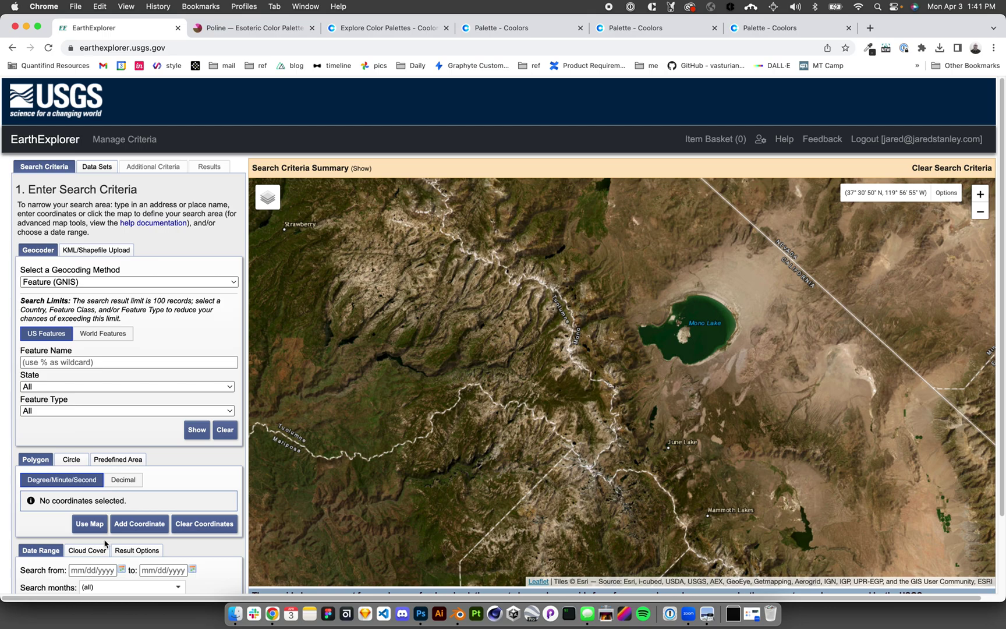
pyautogui.click(89, 523)
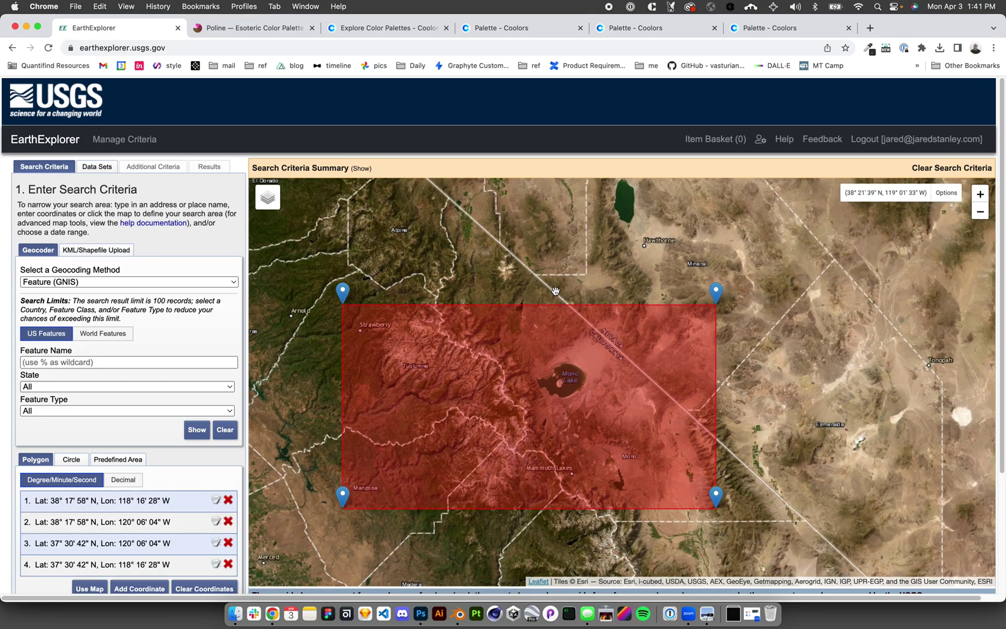
pyautogui.click(204, 588)
# Step: Outline a four-point search polygon covering Mono Lake and the mountains to its west, between about 38°14' N and 37°44' N
pyautogui.click(470, 318)
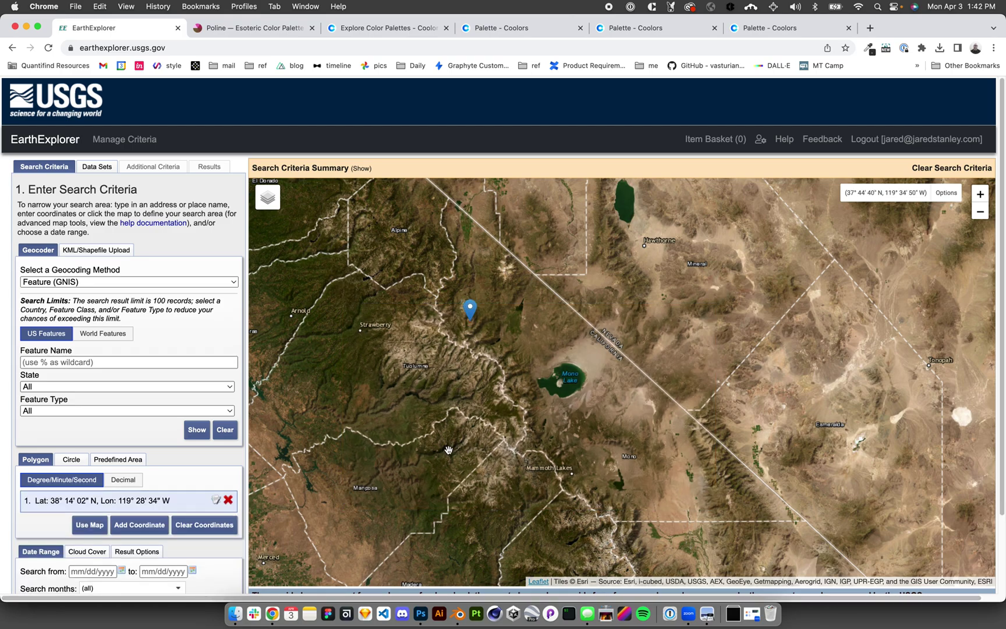
pyautogui.click(446, 451)
pyautogui.click(611, 427)
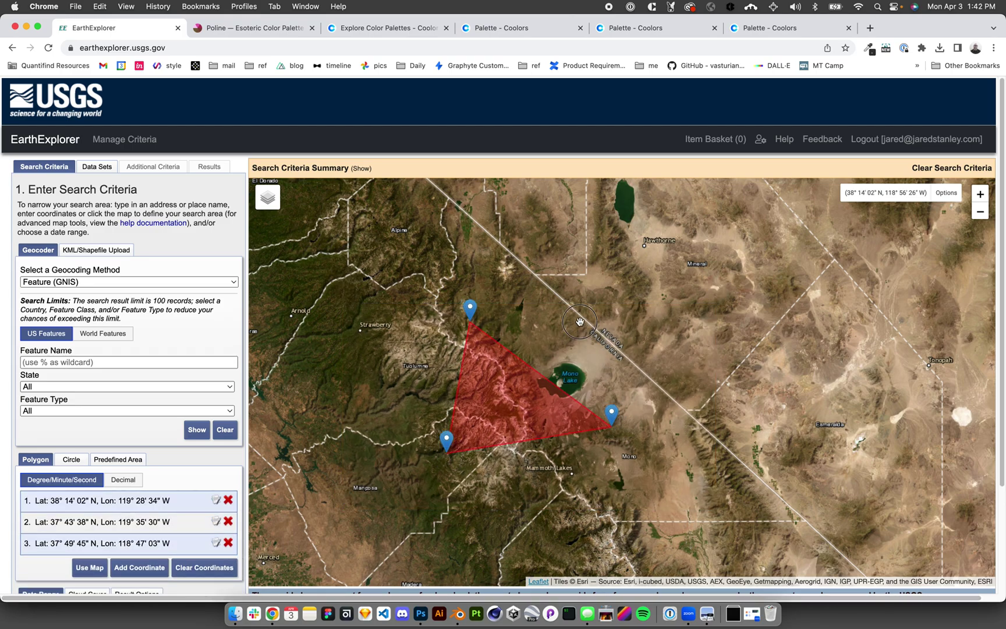
pyautogui.click(579, 320)
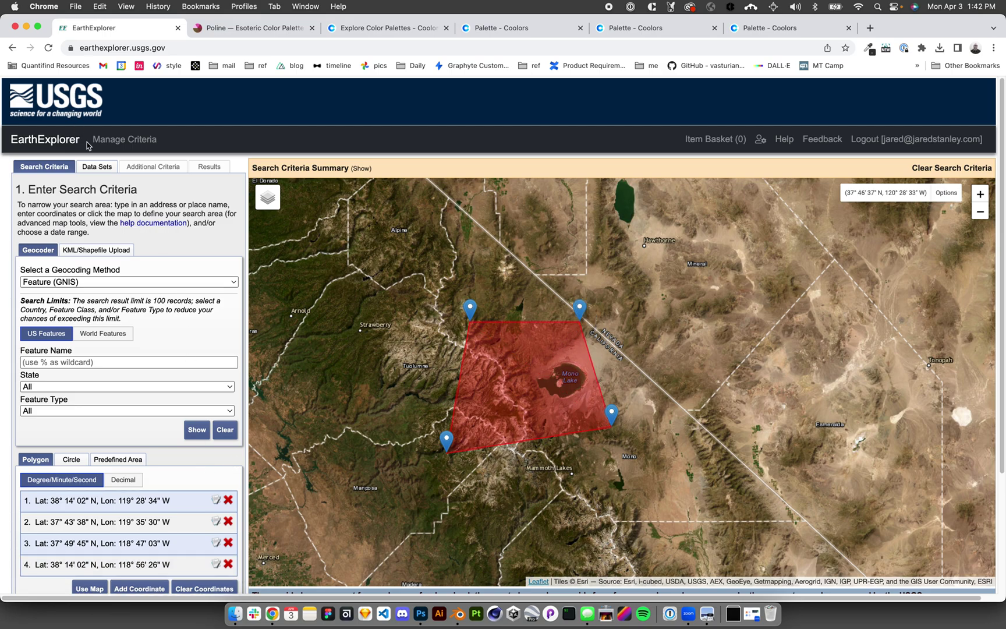
# Step: Select the SRTM 1 Arc-Second Global data set from the Digital Elevation category
pyautogui.click(95, 168)
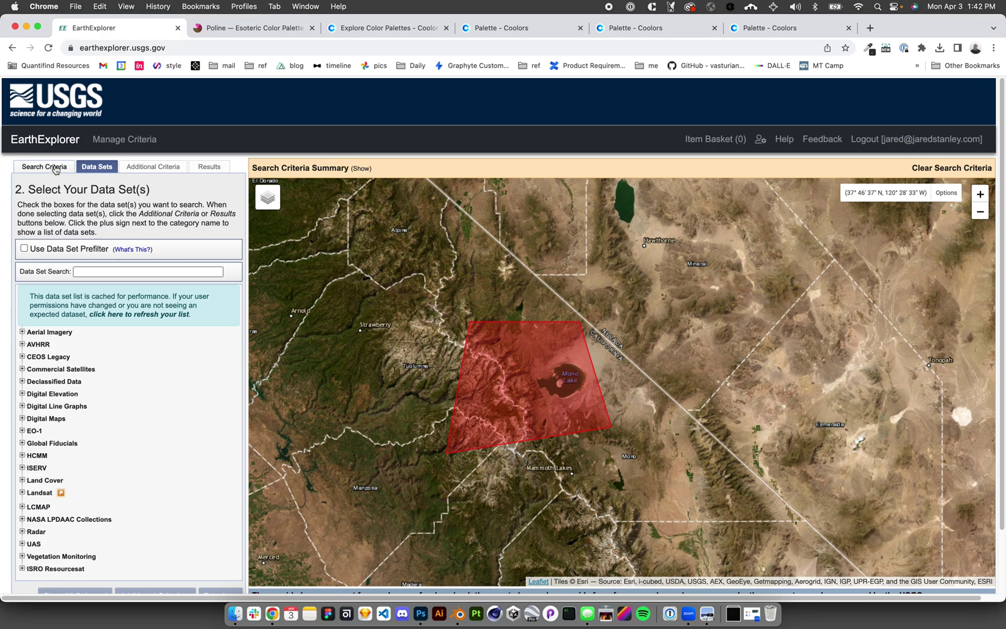
pyautogui.click(37, 168)
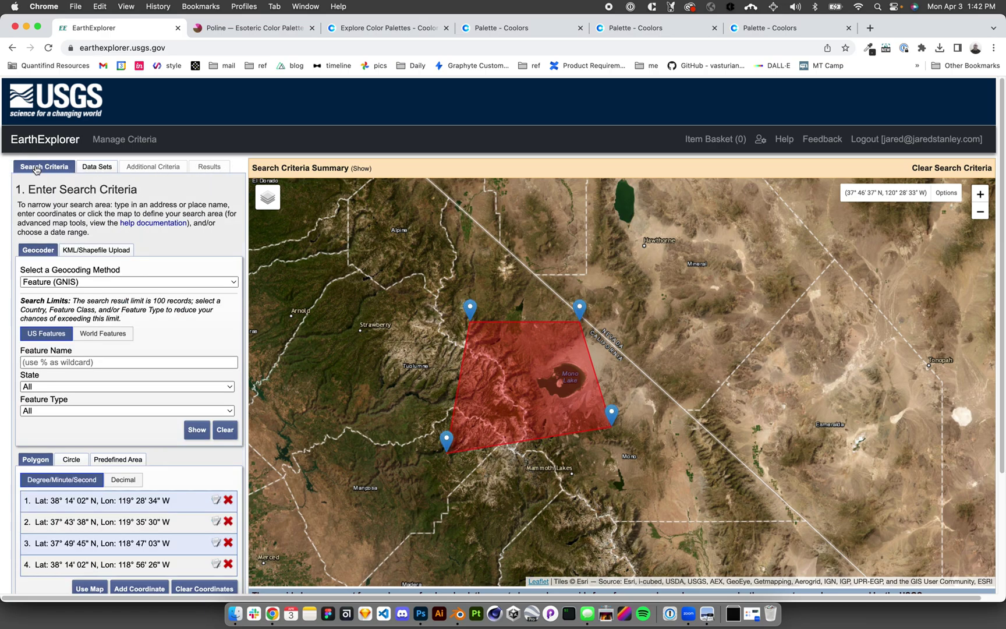
pyautogui.click(88, 167)
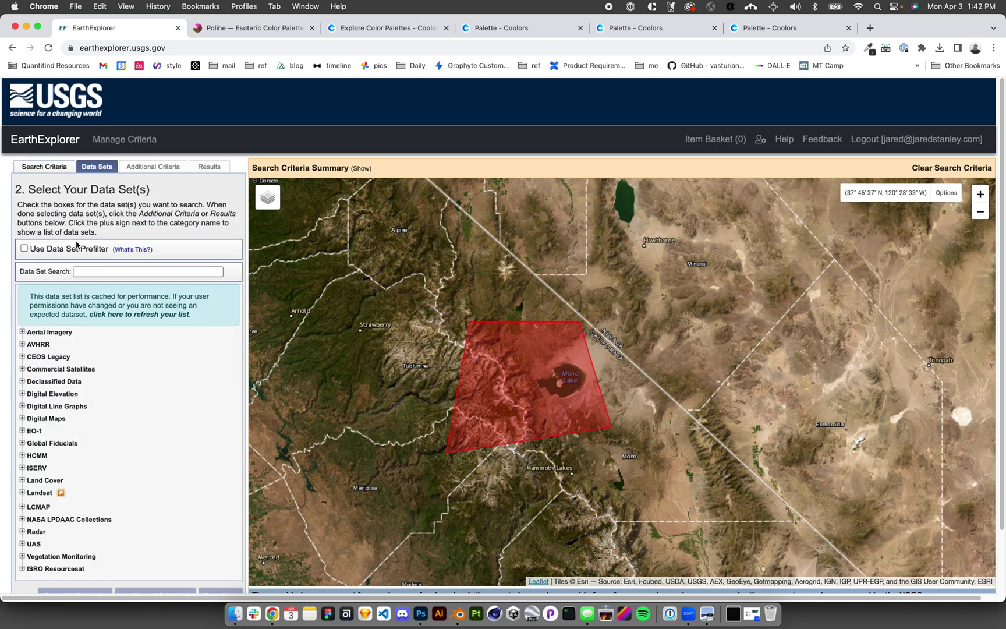
pyautogui.click(23, 394)
pyautogui.scroll(-5, 60, 458)
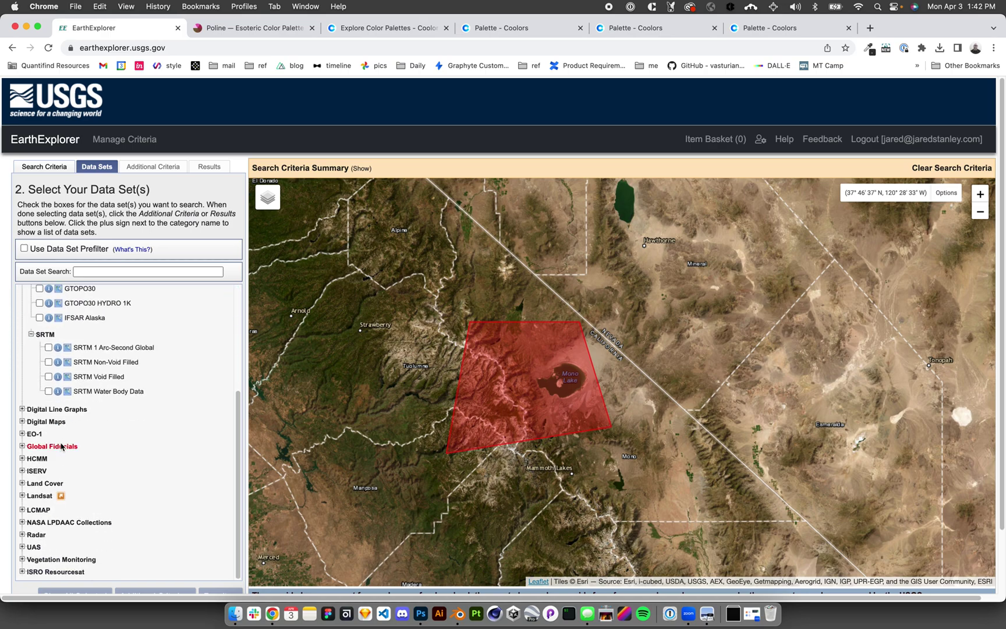
pyautogui.click(49, 348)
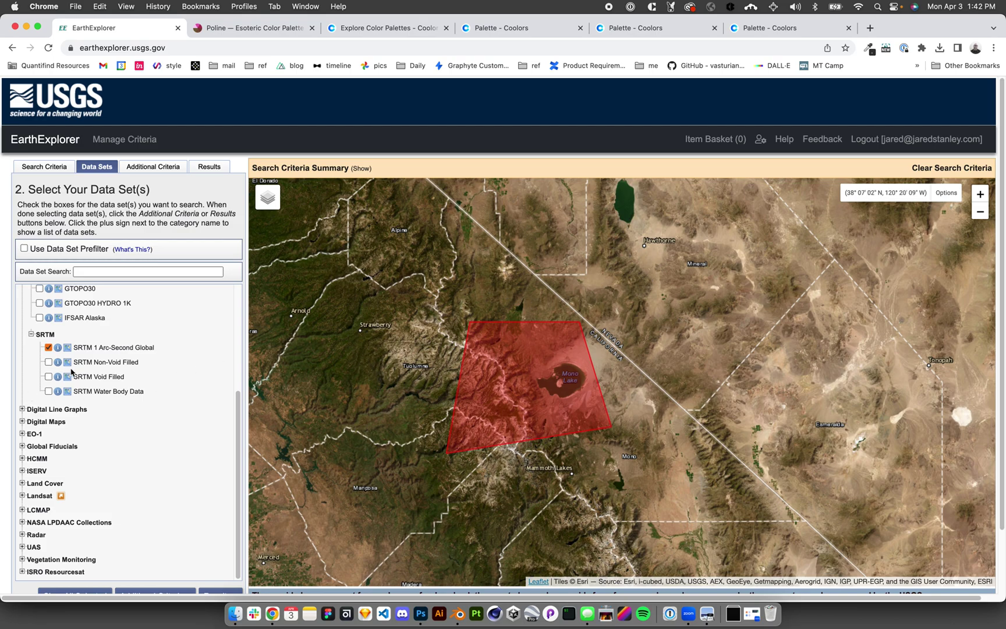
# Step: Run the search and show the footprints of all three SRTM result tiles on the map
pyautogui.click(149, 169)
pyautogui.click(210, 168)
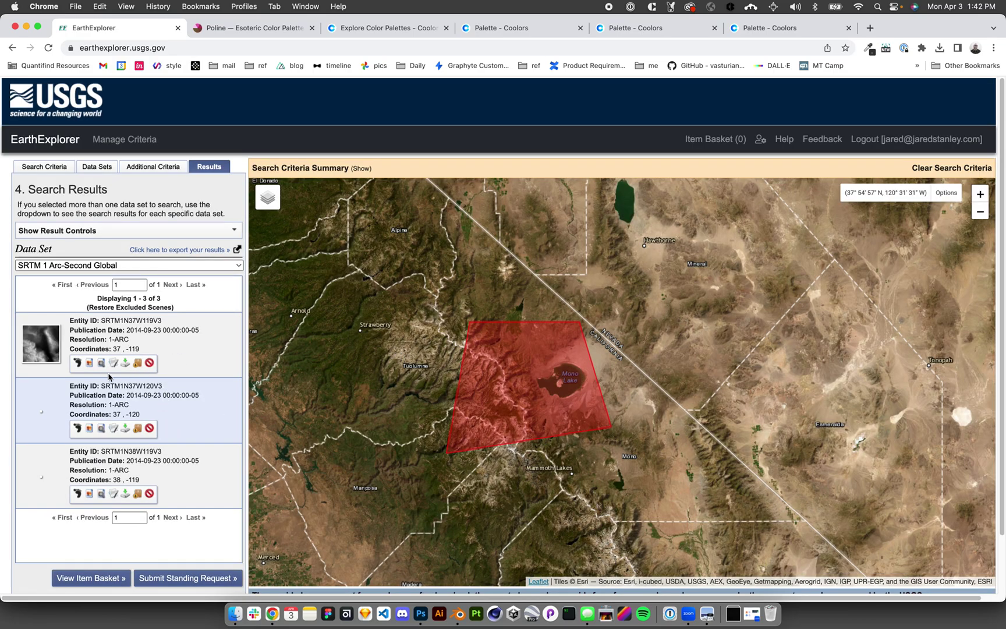
pyautogui.click(77, 363)
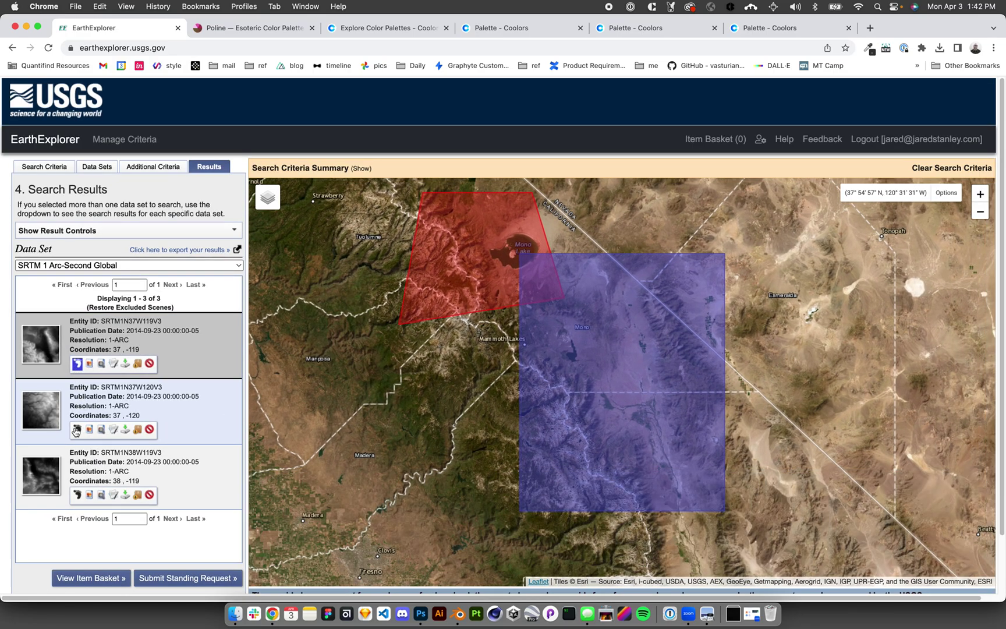
pyautogui.click(77, 428)
pyautogui.click(76, 494)
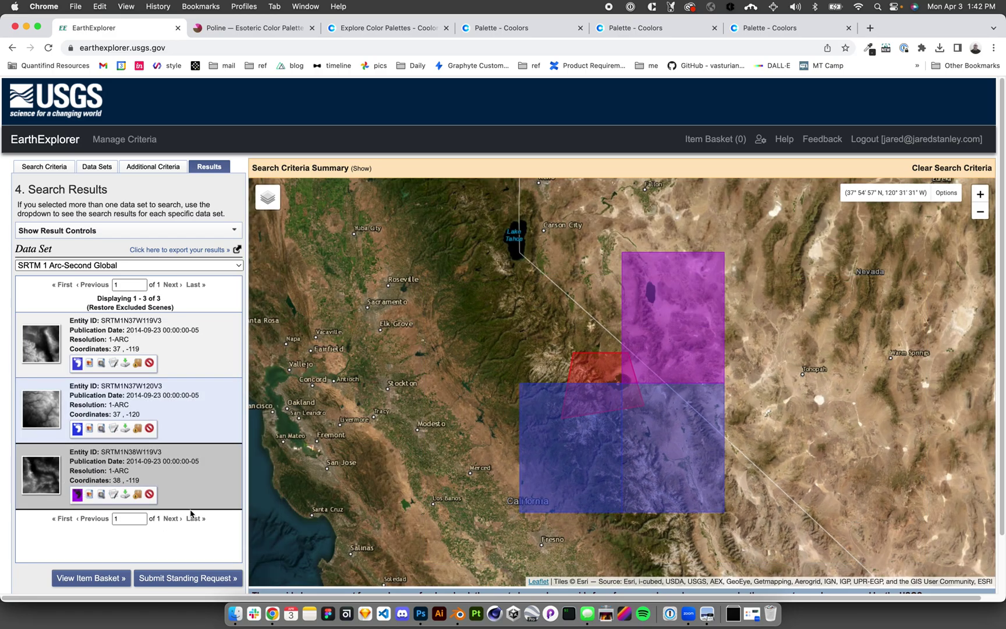
# Step: Exclude the tiles SRTM1N38W119V3 and SRTM1N37W119V3 from the results, leaving only the SRTM1N37W120V3 footprint on the map
pyautogui.scroll(-1, 208, 446)
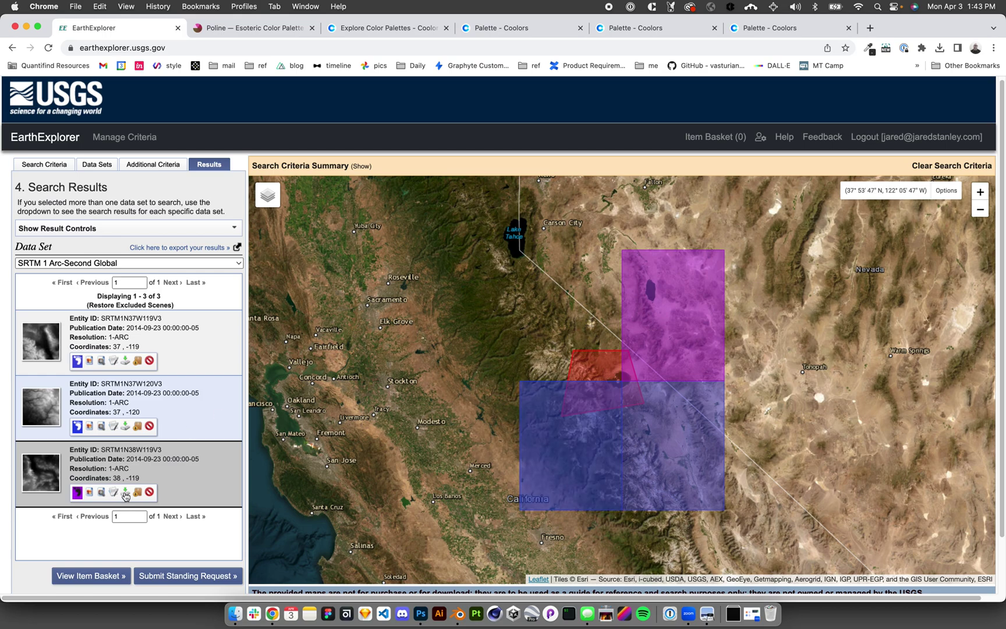
pyautogui.click(149, 492)
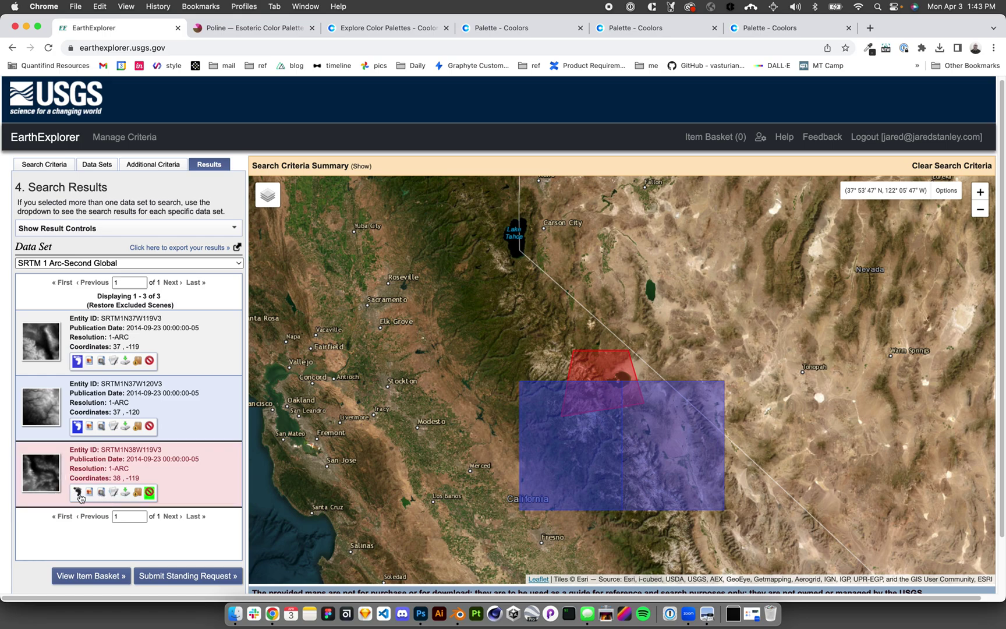
pyautogui.click(568, 474)
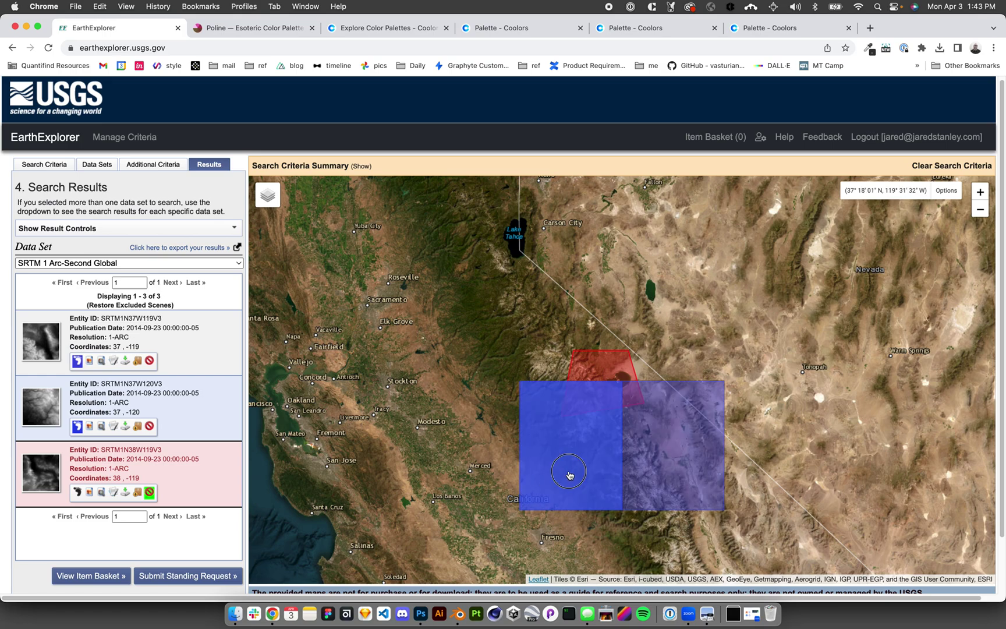
pyautogui.click(389, 434)
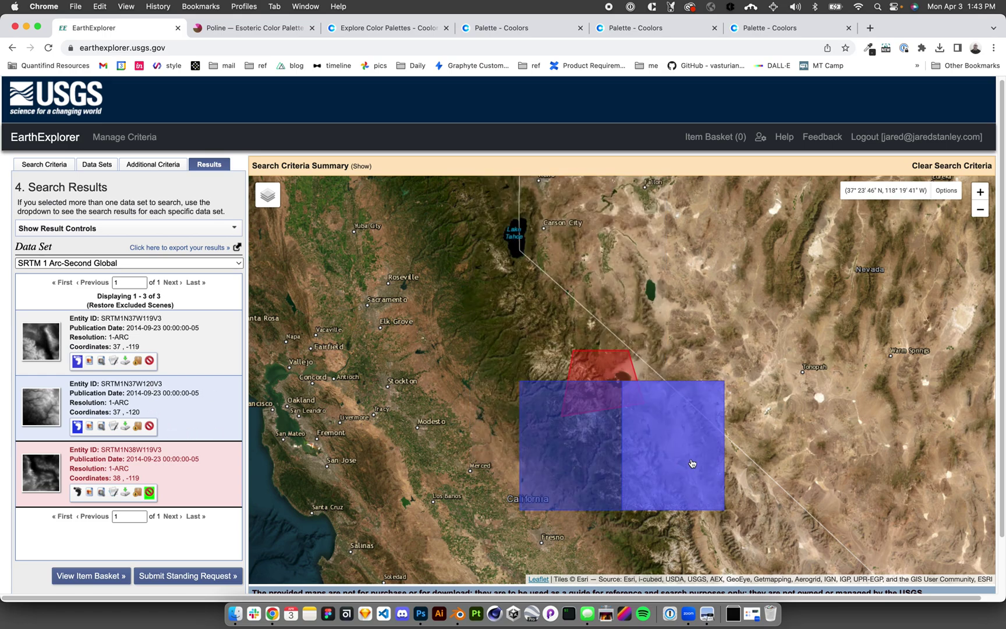
pyautogui.click(74, 425)
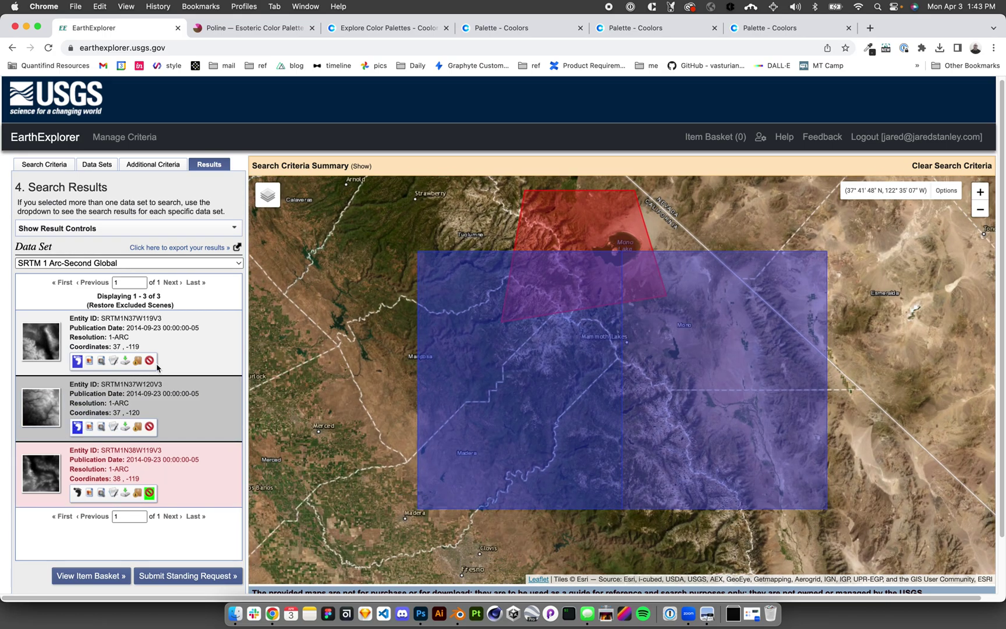
pyautogui.click(149, 360)
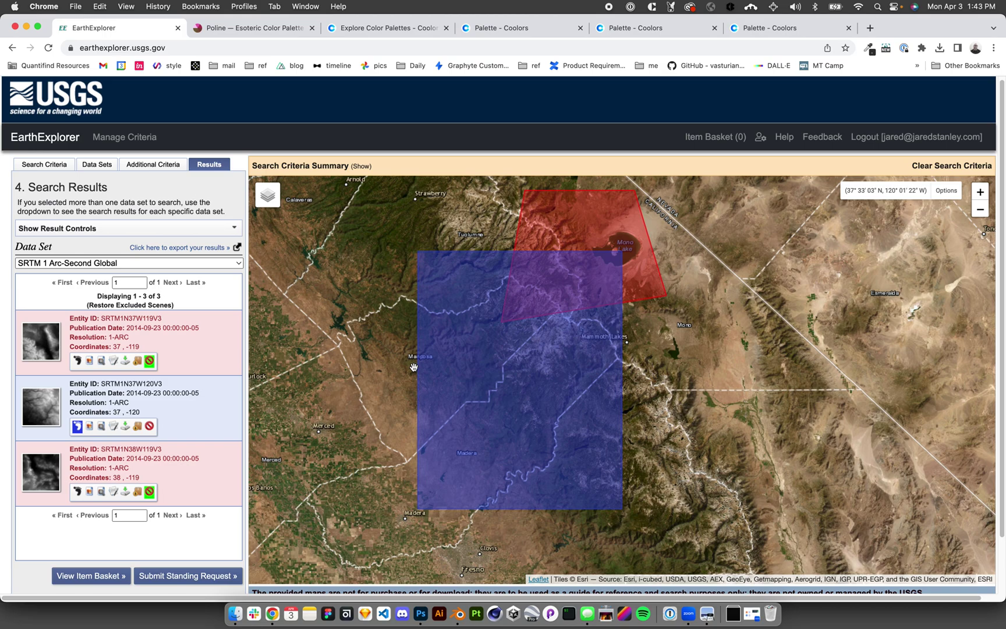
# Step: Capture a screenshot of the map area around the SRTM1N37W120V3 footprint
pyautogui.press('super+shift+4')
pyautogui.moveTo(395, 229); pyautogui.dragTo(649, 537)
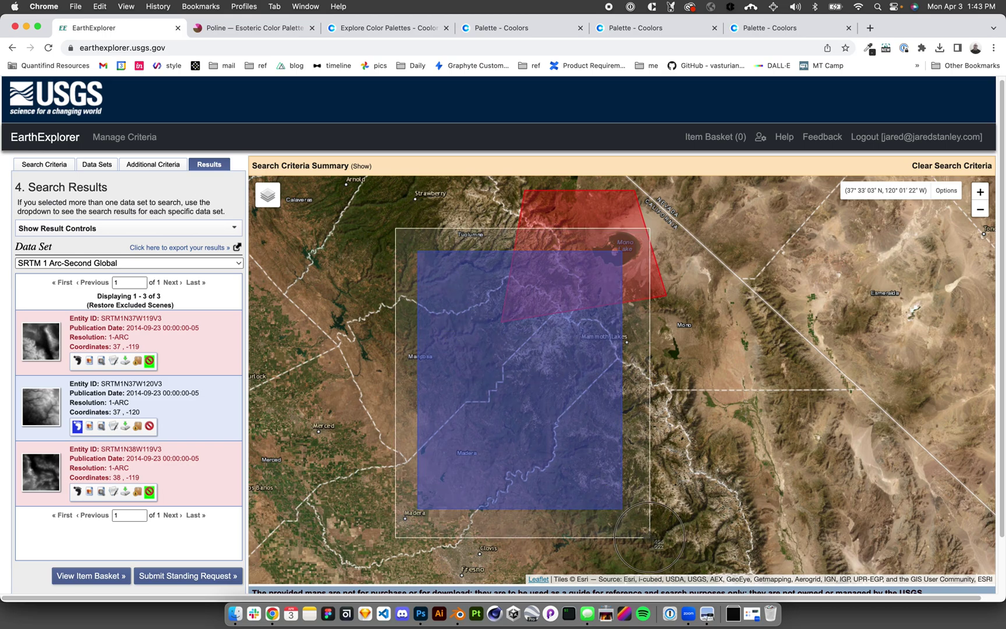
# Step: Switch to Photoshop and close the old Untitled-1 document without saving it
pyautogui.press('super+Tab')
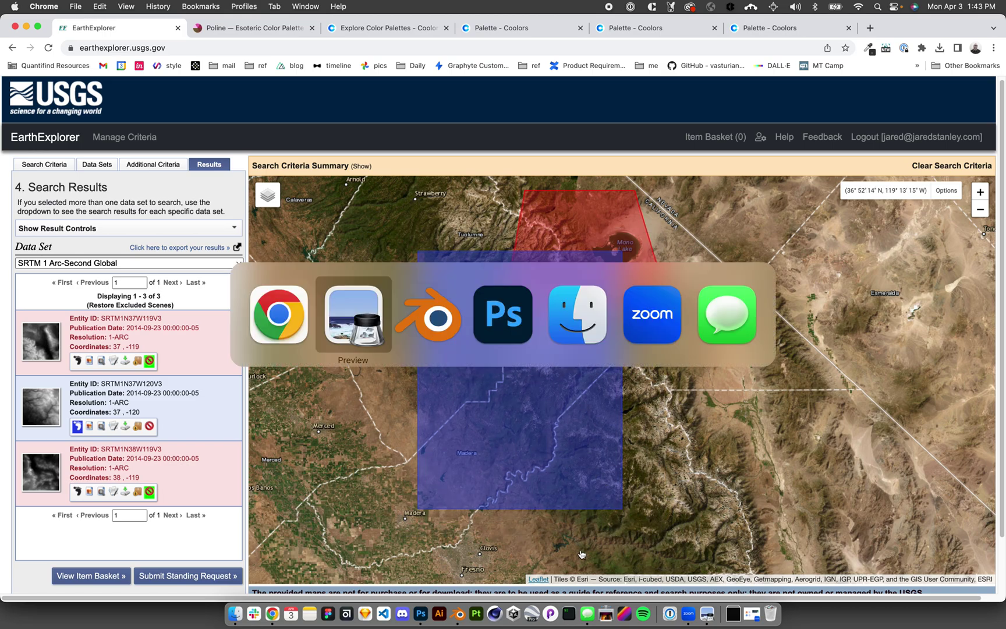
pyautogui.press('super+Tab')
pyautogui.press('super+Tab')
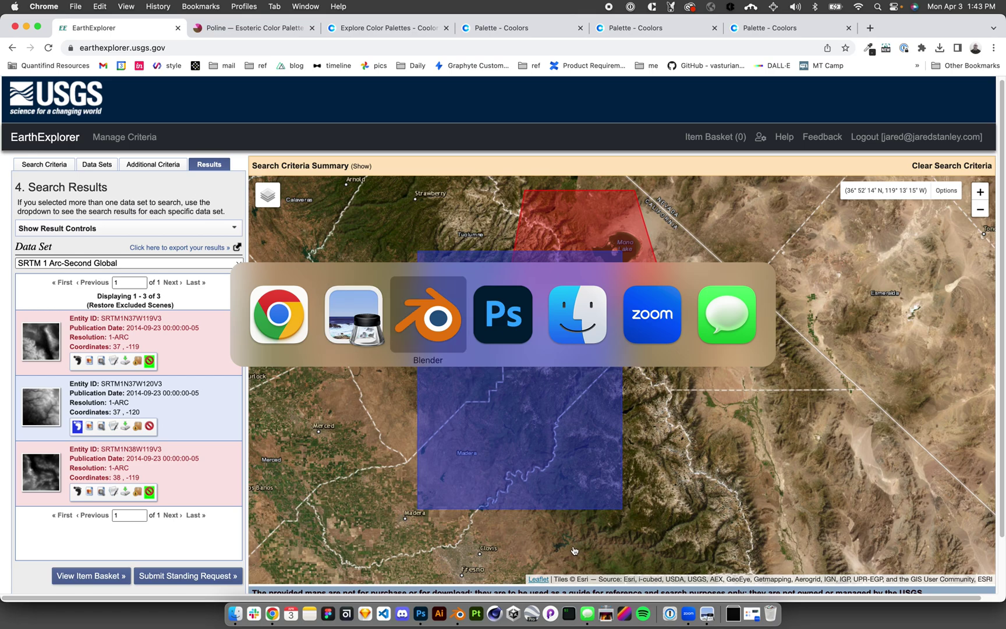
pyautogui.press('super+w')
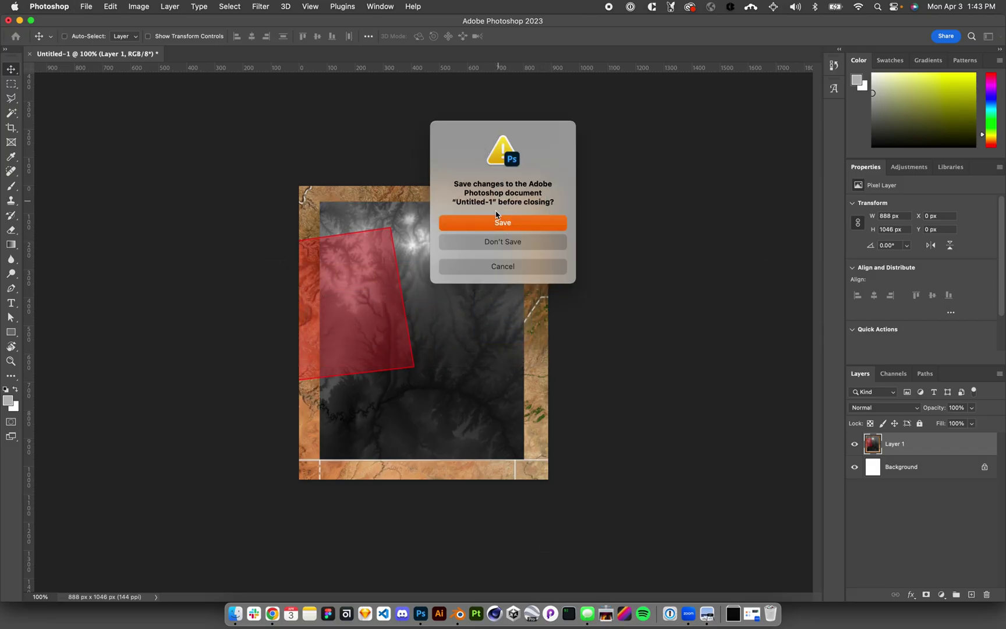
pyautogui.click(498, 238)
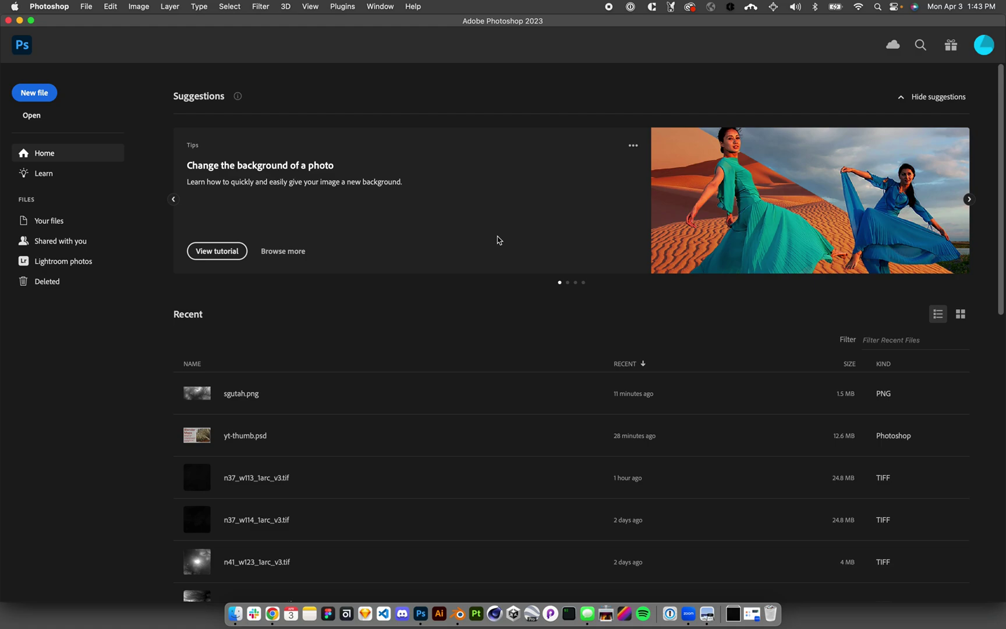
# Step: Create a new clipboard-sized document and paste the screenshot of the blue tile footprint into it
pyautogui.press('super+n')
pyautogui.press('Return')
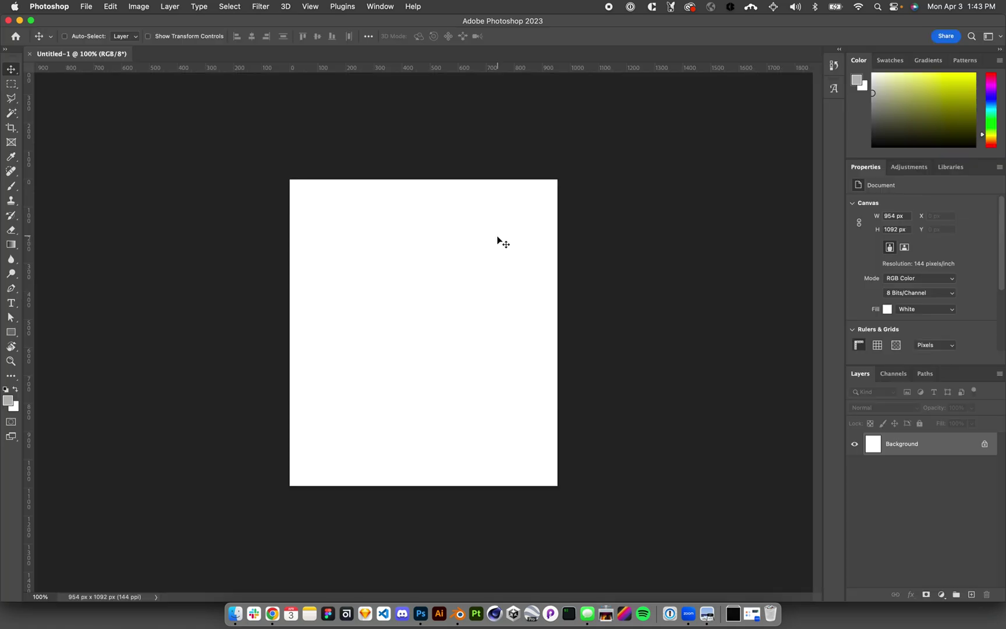
pyautogui.press('super+v')
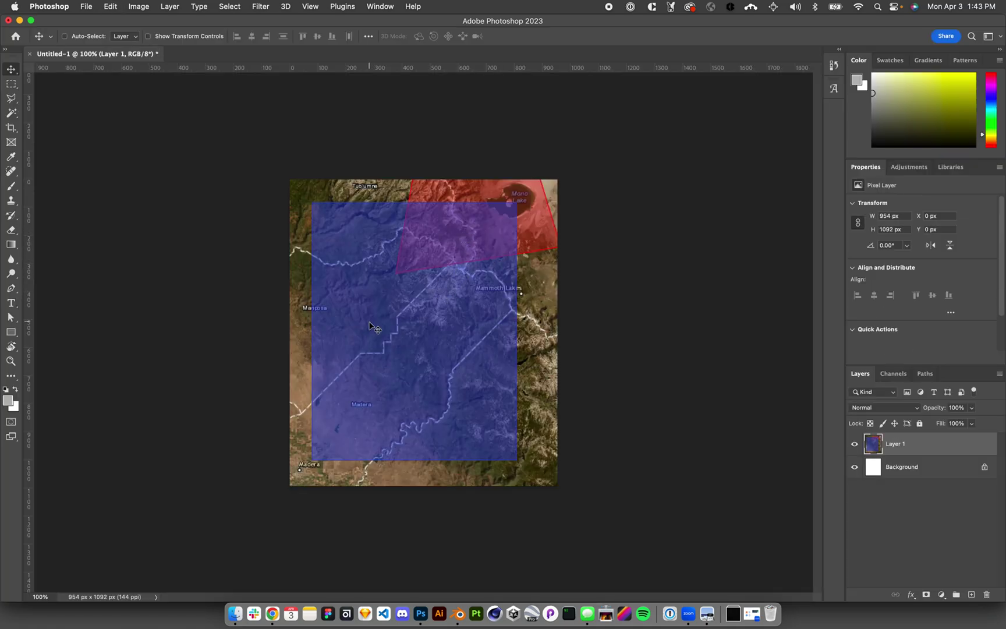
# Step: Switch back to Chrome and show the SRTM1N37W120V3 browse overlay on the map with its footprint hidden
pyautogui.press('super+Tab')
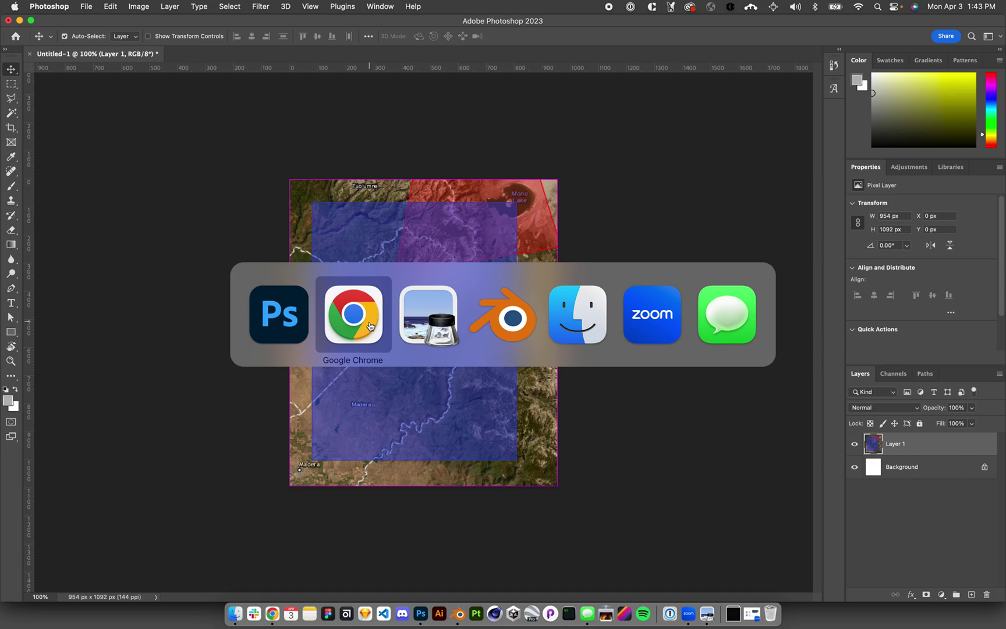
pyautogui.hotkey('shift', 'Tab')
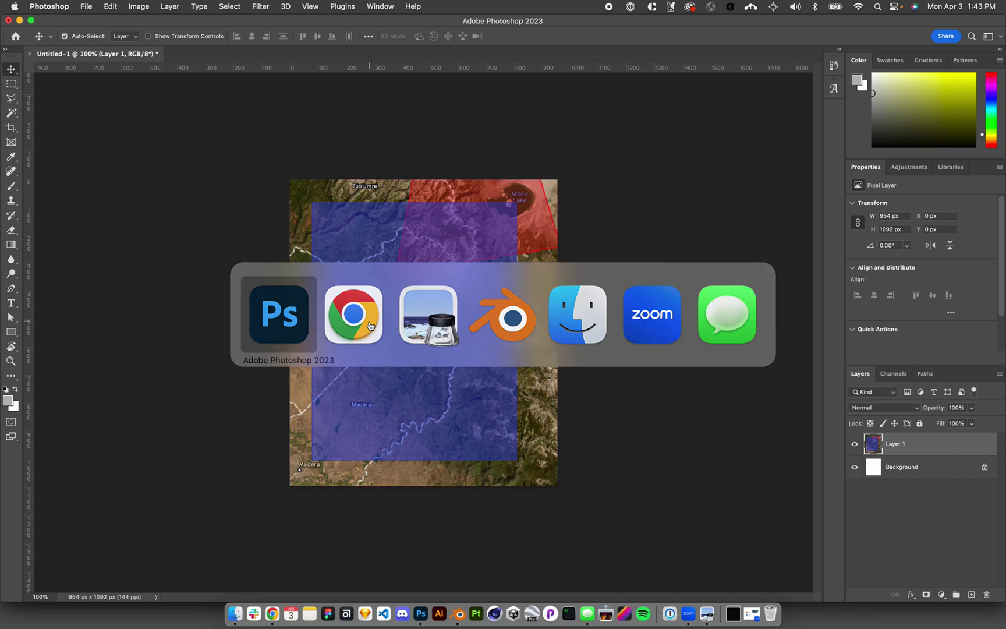
pyautogui.press('super+Tab')
pyautogui.press('Tab')
pyautogui.hotkey('shift', 'Tab')
pyautogui.click(370, 326)
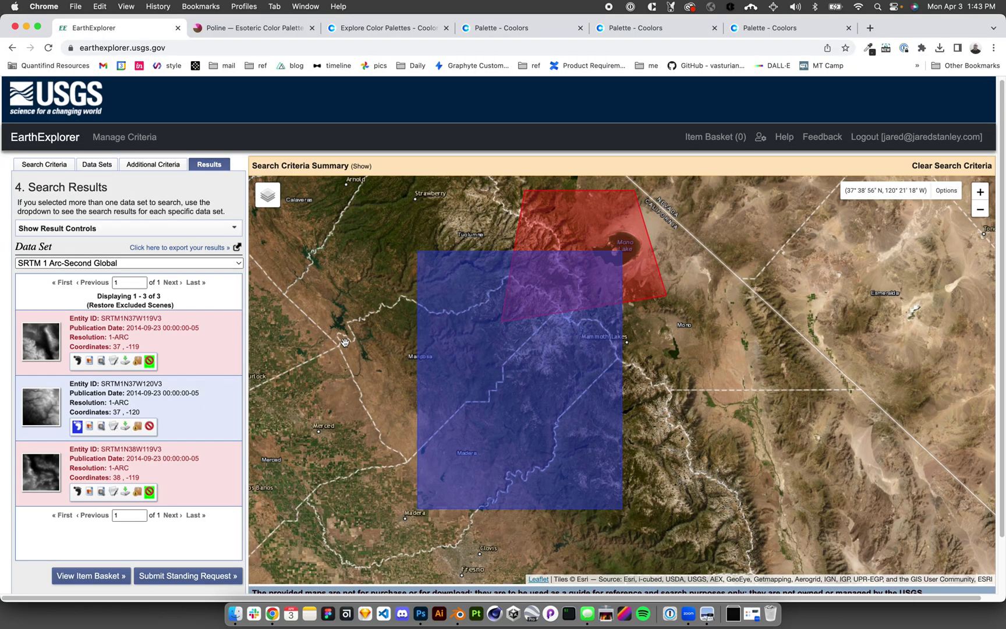
pyautogui.click(89, 425)
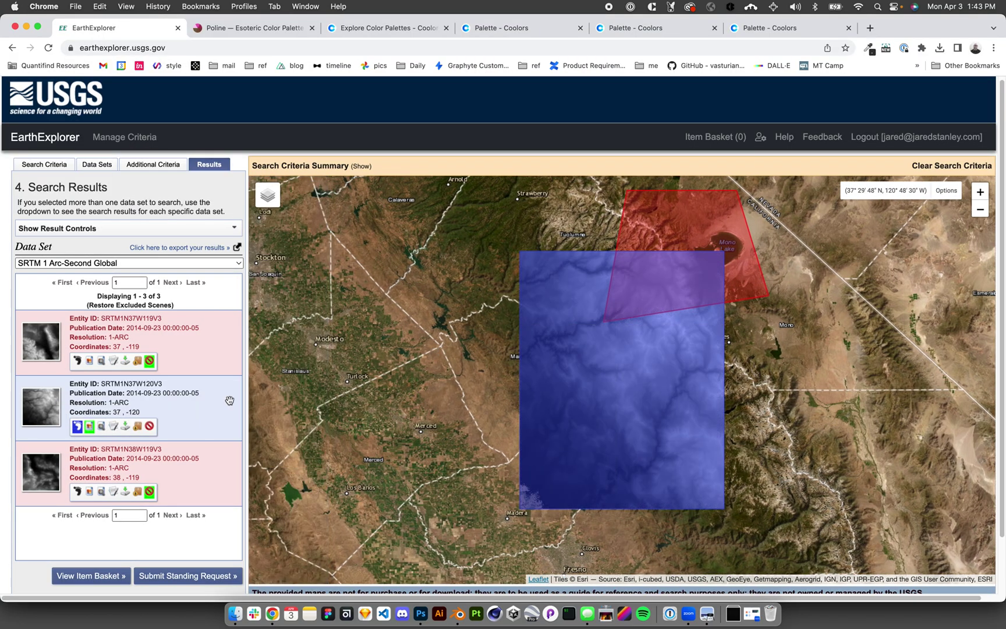
pyautogui.click(77, 426)
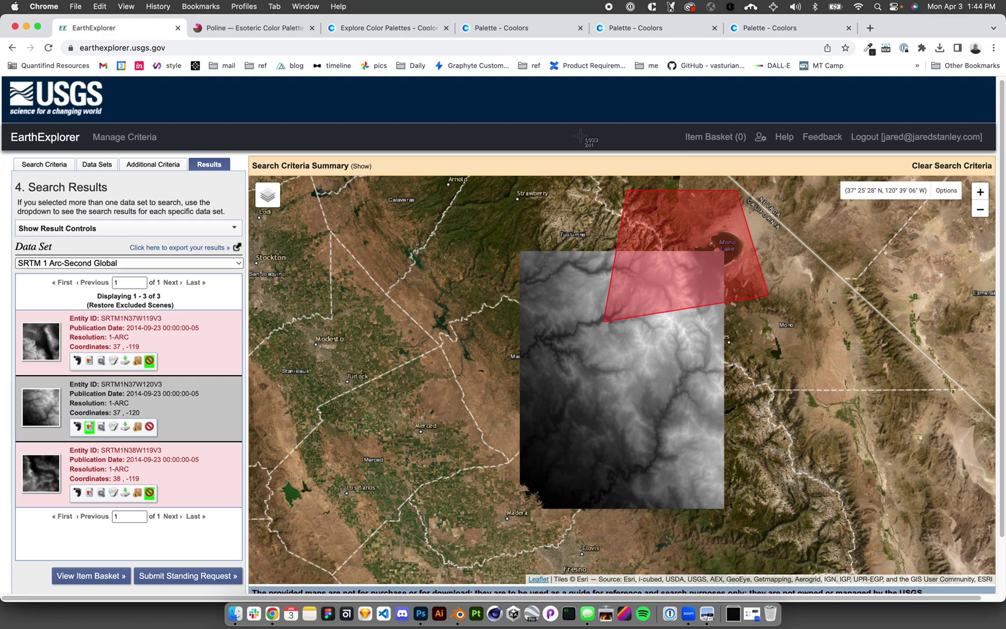
# Step: Capture the map area around the grayscale overlay and paste it into a new Photoshop document, discarding the previous untitled one
pyautogui.moveTo(487, 228); pyautogui.dragTo(753, 547)
pyautogui.press('super+Tab')
pyautogui.press('super+w')
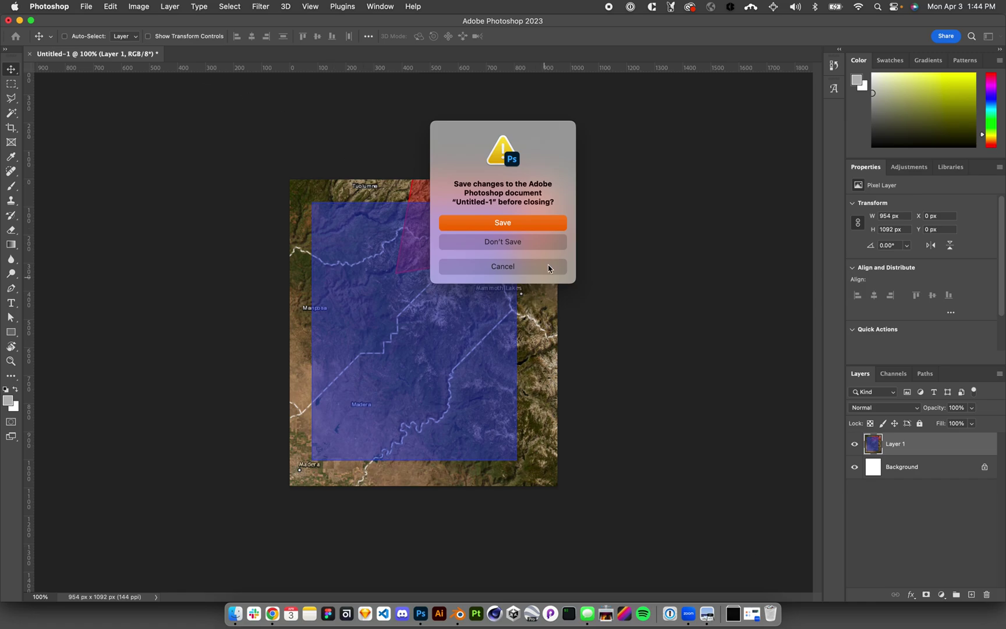
pyautogui.click(550, 243)
pyautogui.press('super+n')
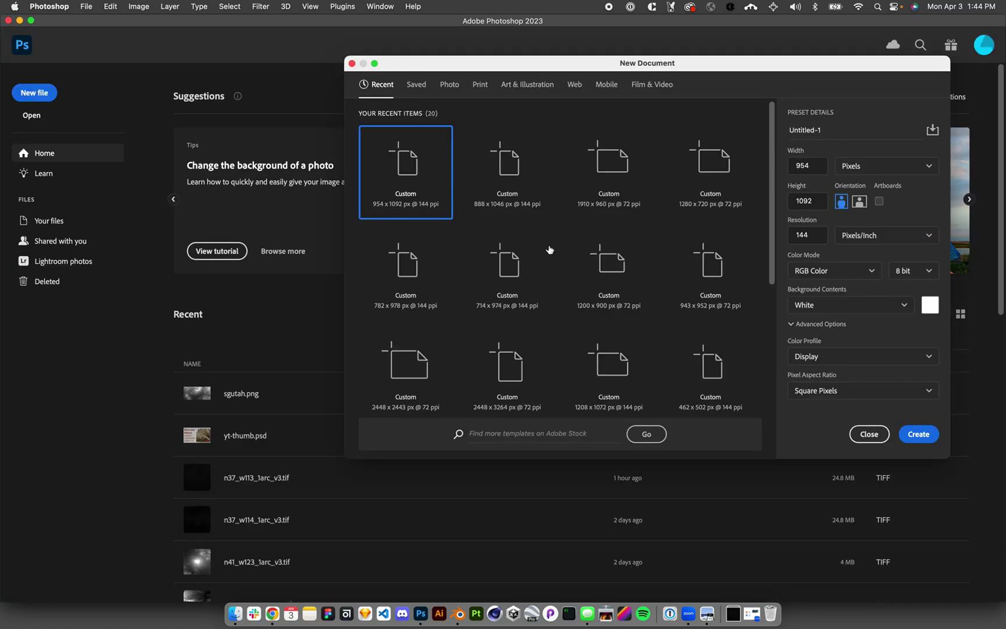
pyautogui.press('Return')
pyautogui.press('super+v')
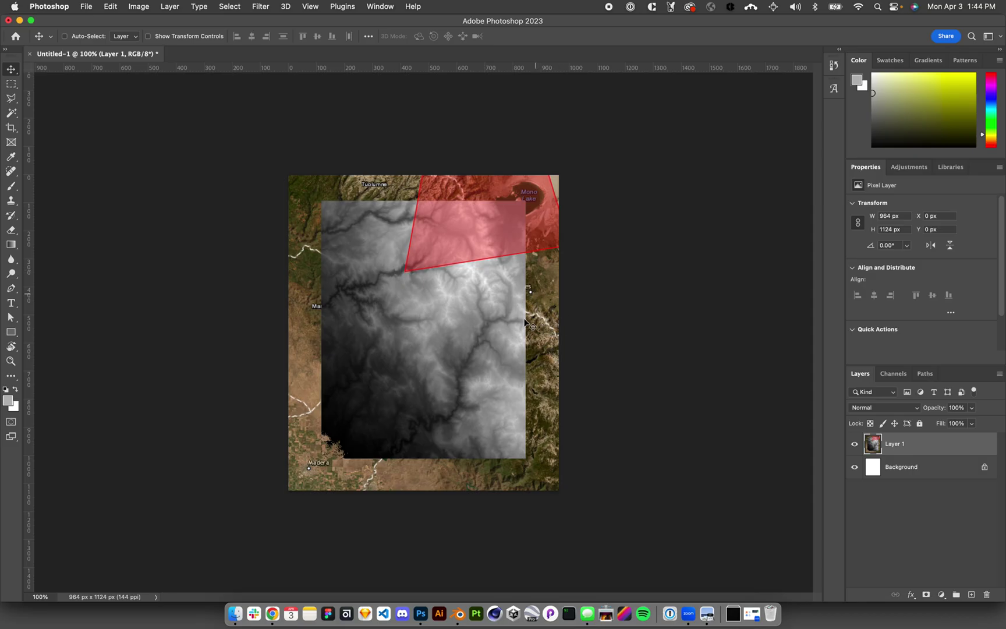
# Step: Switch to Chrome and download the GeoTIFF 1 Arc-second file of the SRTM1N37W120V3 tile
pyautogui.press('super+Tab')
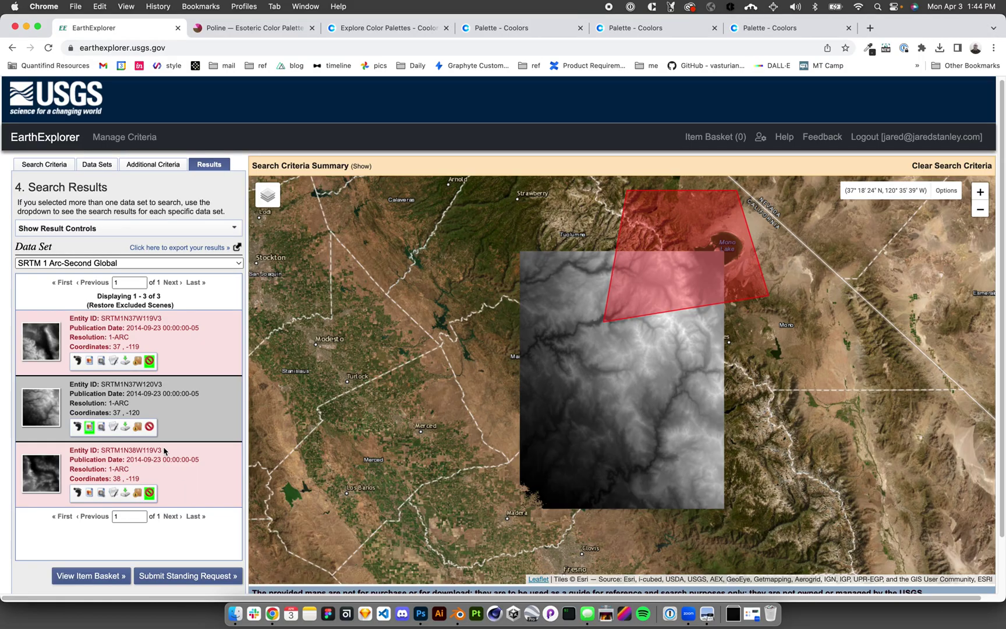
pyautogui.click(125, 428)
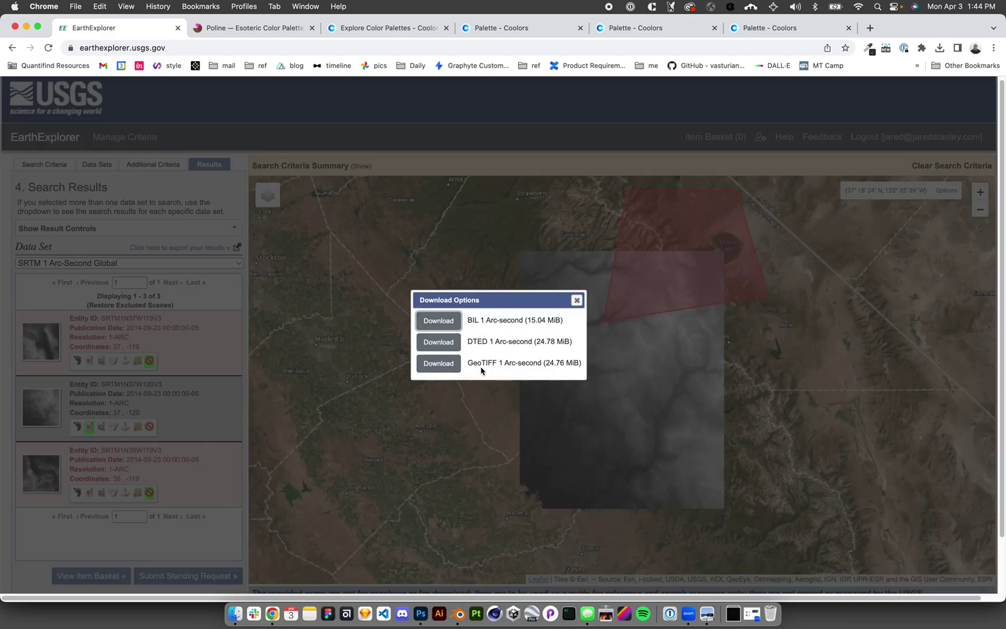
pyautogui.click(447, 364)
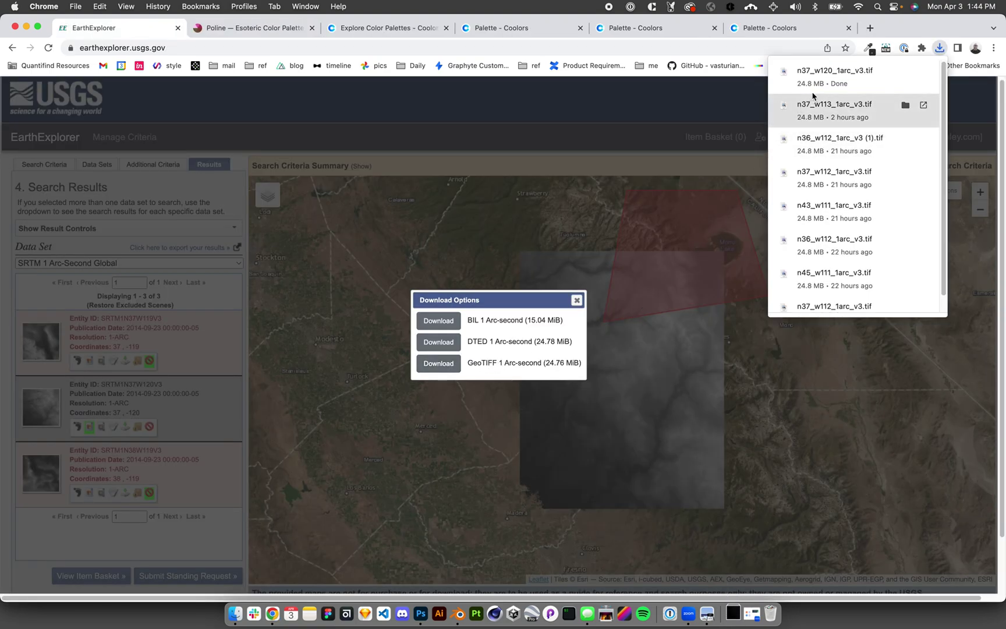
# Step: Open the downloaded n37_w120_1arc_v3.tif in Photoshop and arrange it side by side with the map screenshot document
pyautogui.click(906, 71)
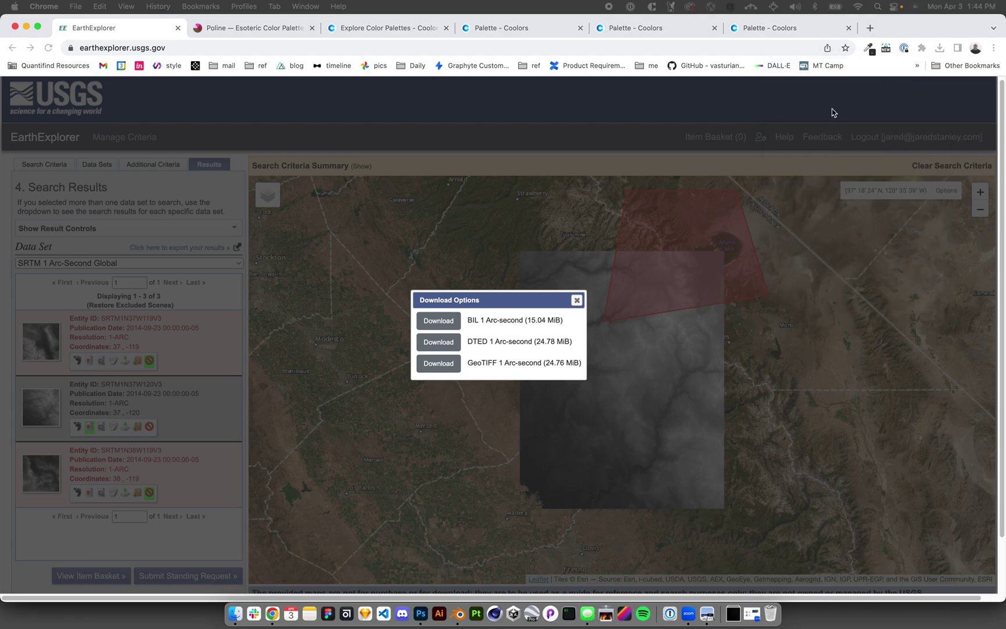
pyautogui.moveTo(268, 71); pyautogui.dragTo(417, 620)
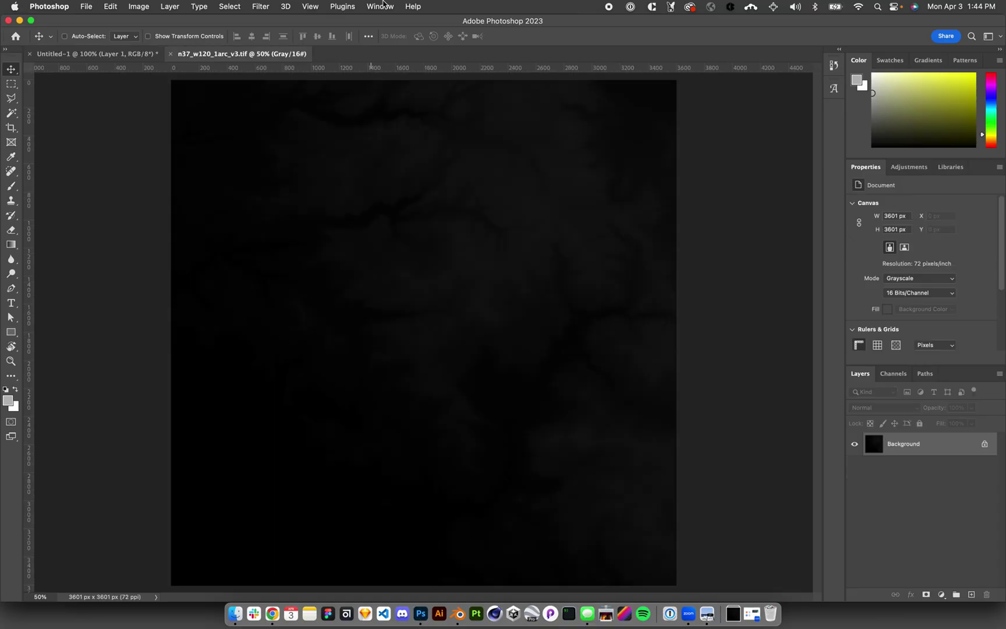
pyautogui.click(384, 5)
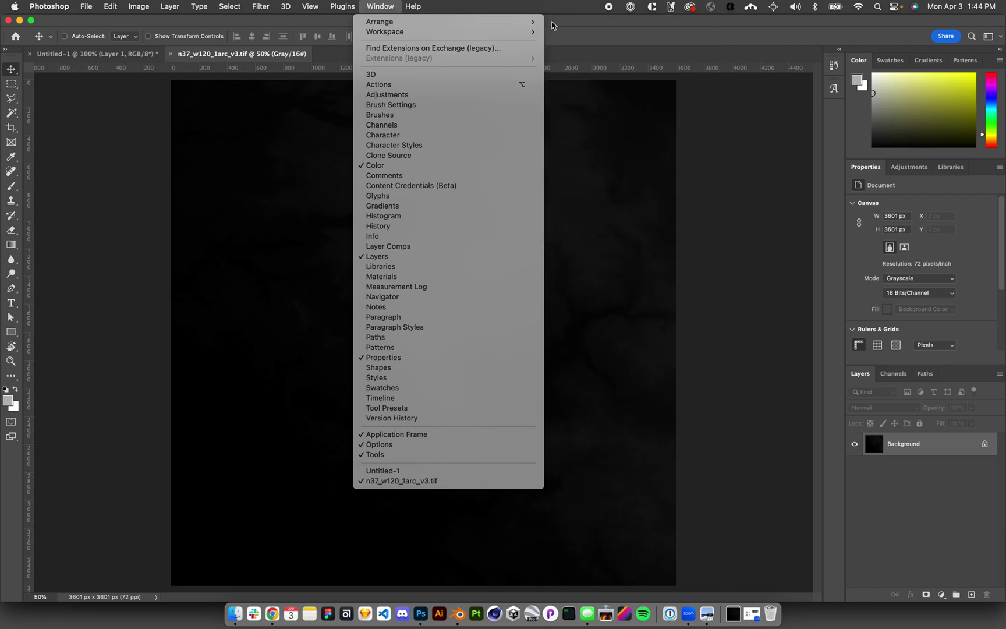
pyautogui.moveTo(402, 22)
pyautogui.click(568, 22)
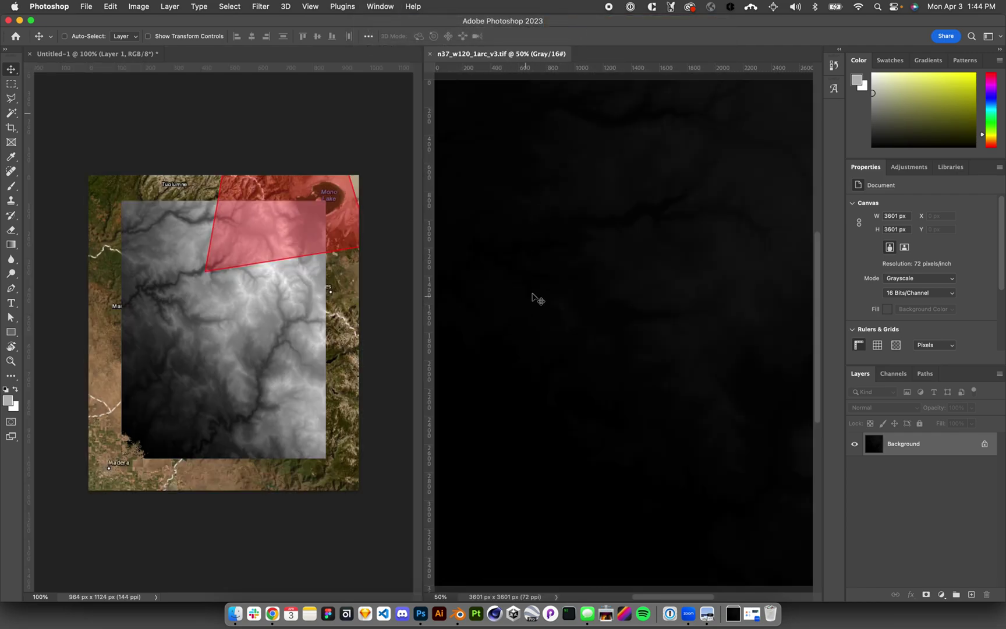
pyautogui.press('super+minus')
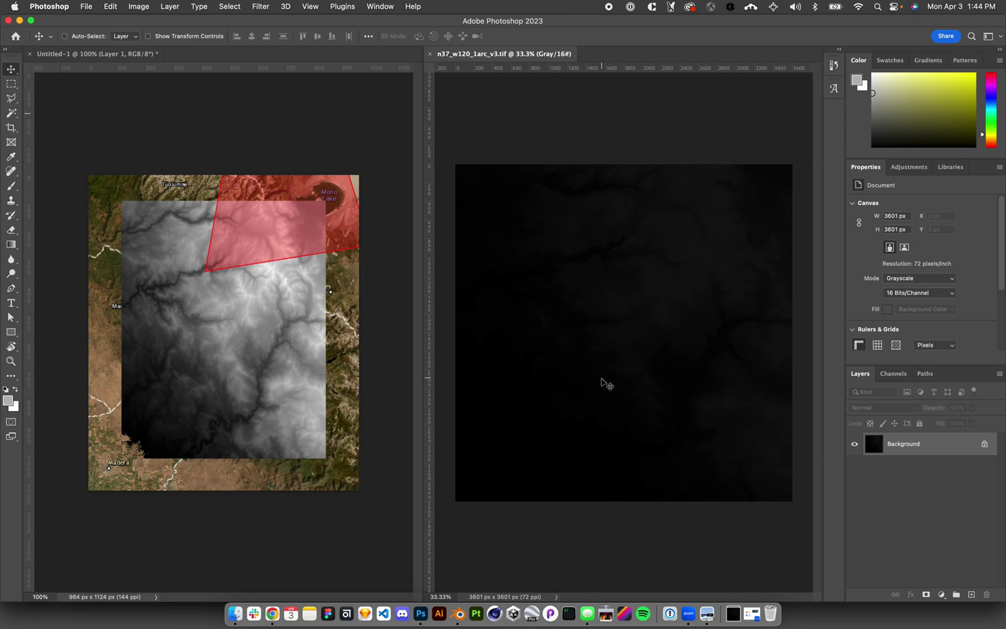
# Step: Brighten the n37_w120_1arc_v3.tif image with a Levels adjustment, setting the white input level to 28
pyautogui.press('super+l')
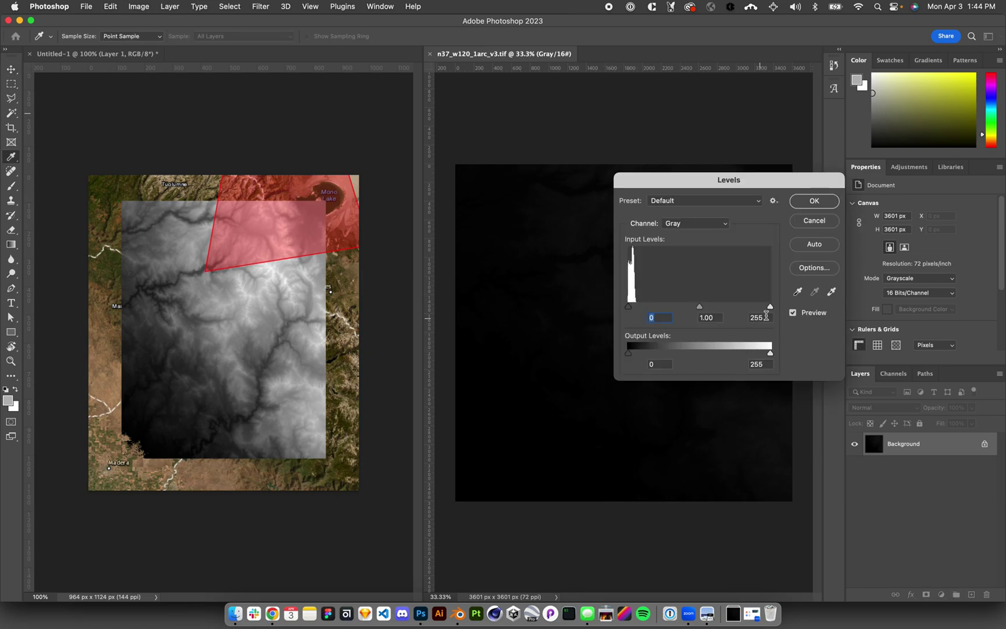
pyautogui.moveTo(771, 307); pyautogui.dragTo(644, 316)
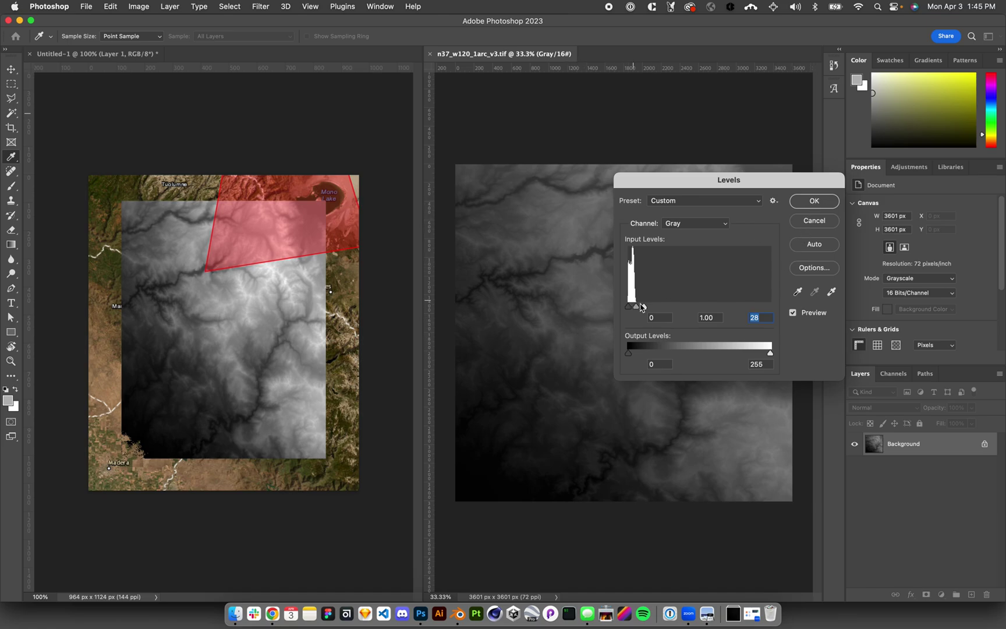
pyautogui.click(826, 208)
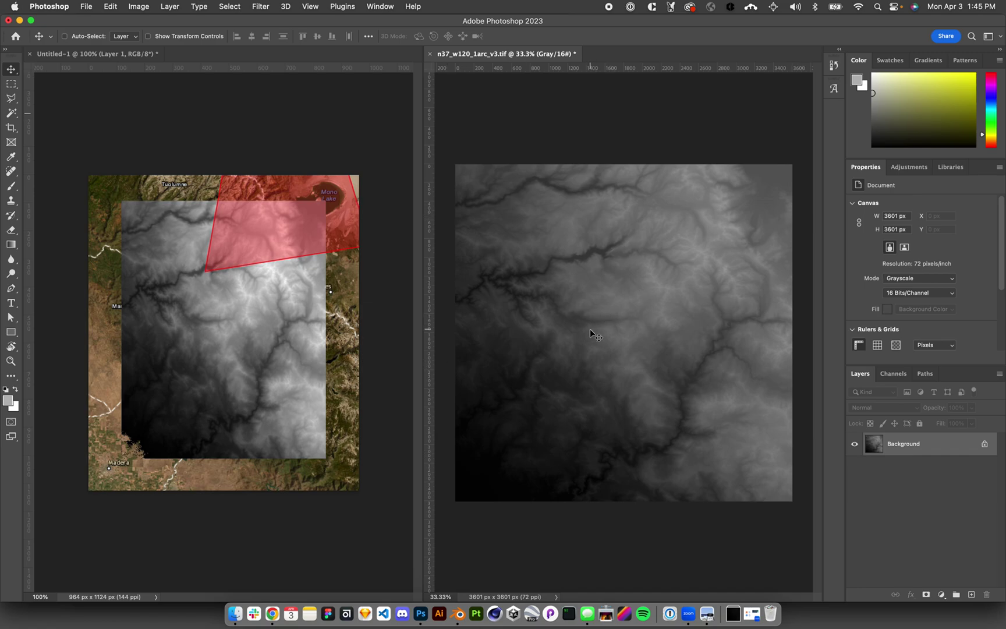
pyautogui.press('super+l')
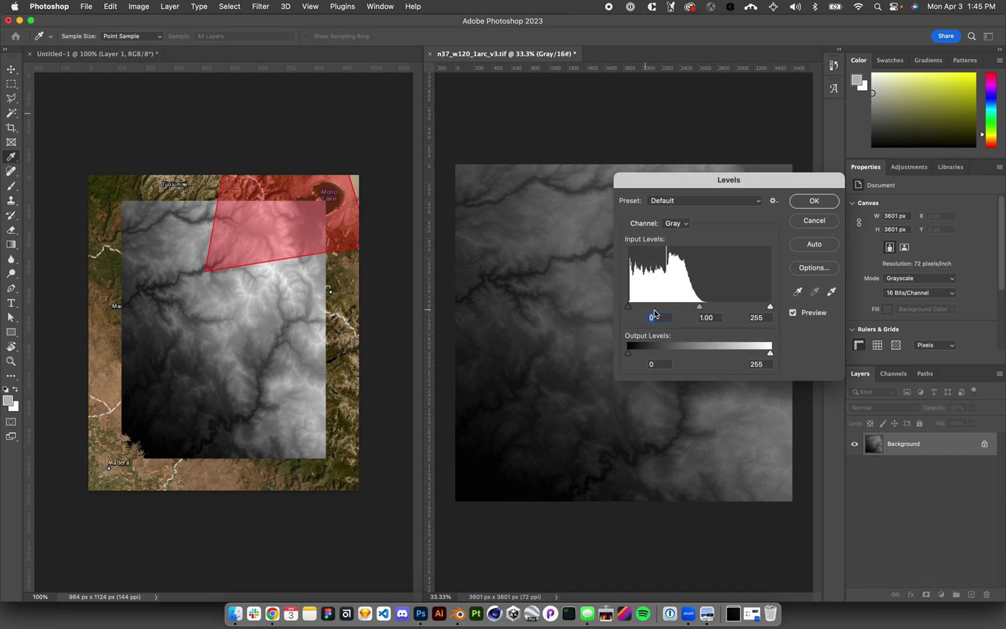
pyautogui.moveTo(771, 312); pyautogui.dragTo(745, 311)
pyautogui.click(810, 247)
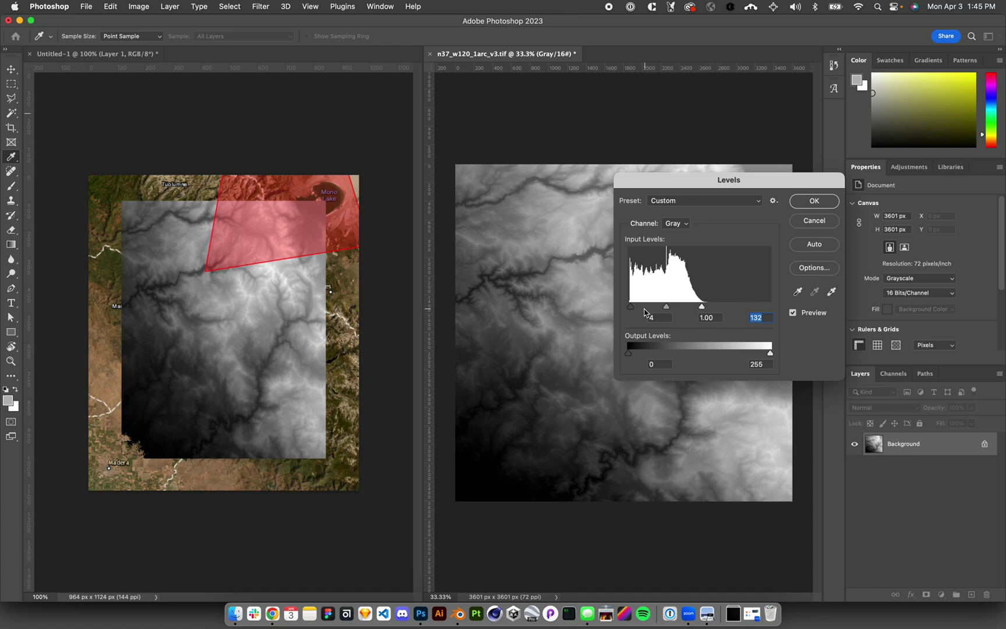
pyautogui.click(813, 220)
# Step: Apply a second Levels adjustment to the elevation image with input black at 0 and input white at 147
pyautogui.press('super+l')
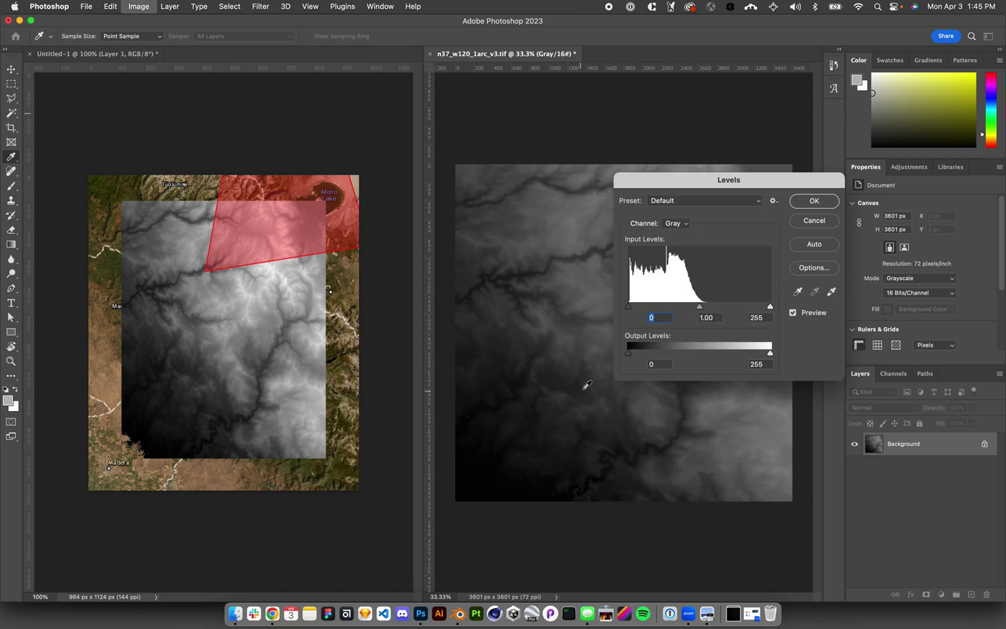
pyautogui.click(628, 307)
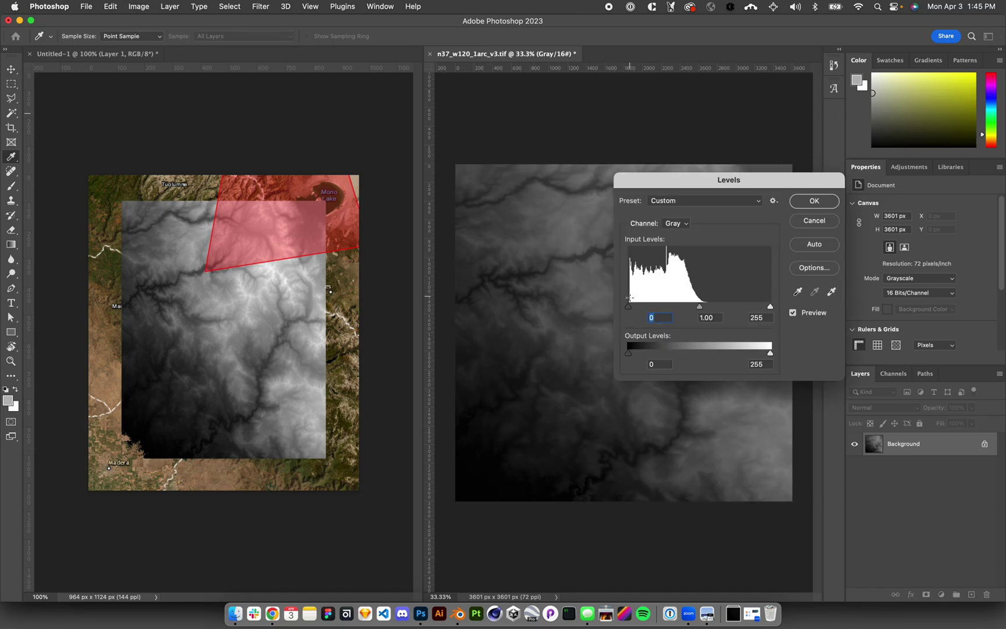
pyautogui.moveTo(772, 308); pyautogui.dragTo(710, 318)
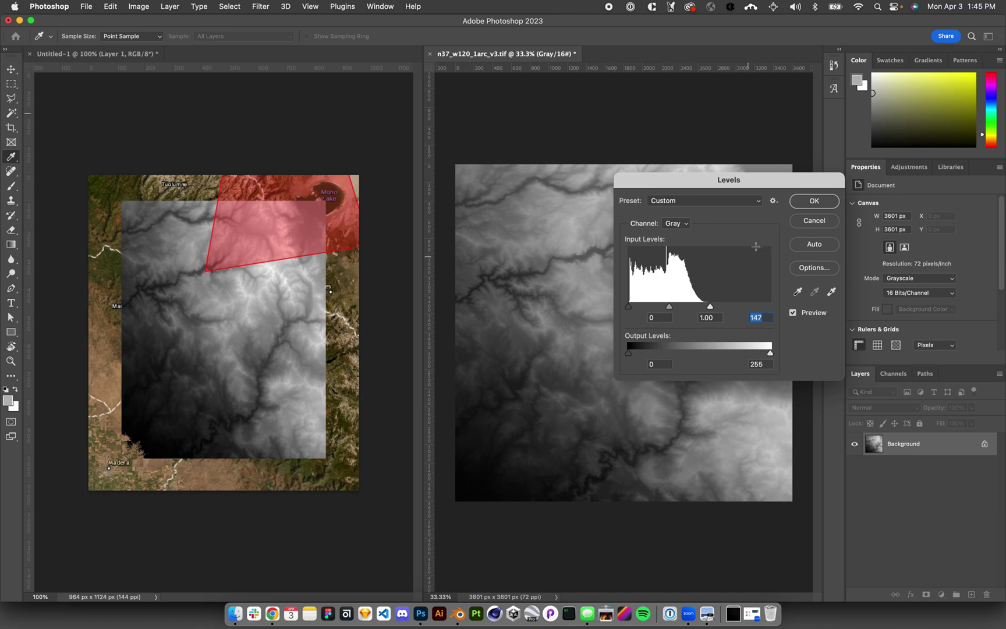
pyautogui.click(813, 201)
# Step: Apply one more Levels adjustment to the elevation image, nudging the white input level slightly to fine-tune the highlights
pyautogui.press('super+l')
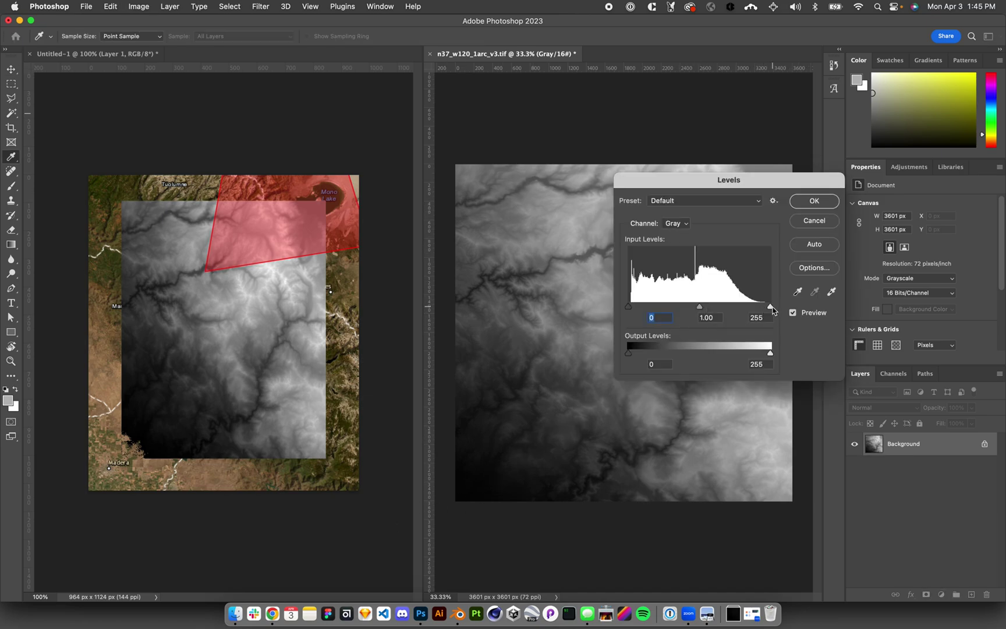
pyautogui.moveTo(769, 306); pyautogui.dragTo(768, 308)
pyautogui.click(814, 201)
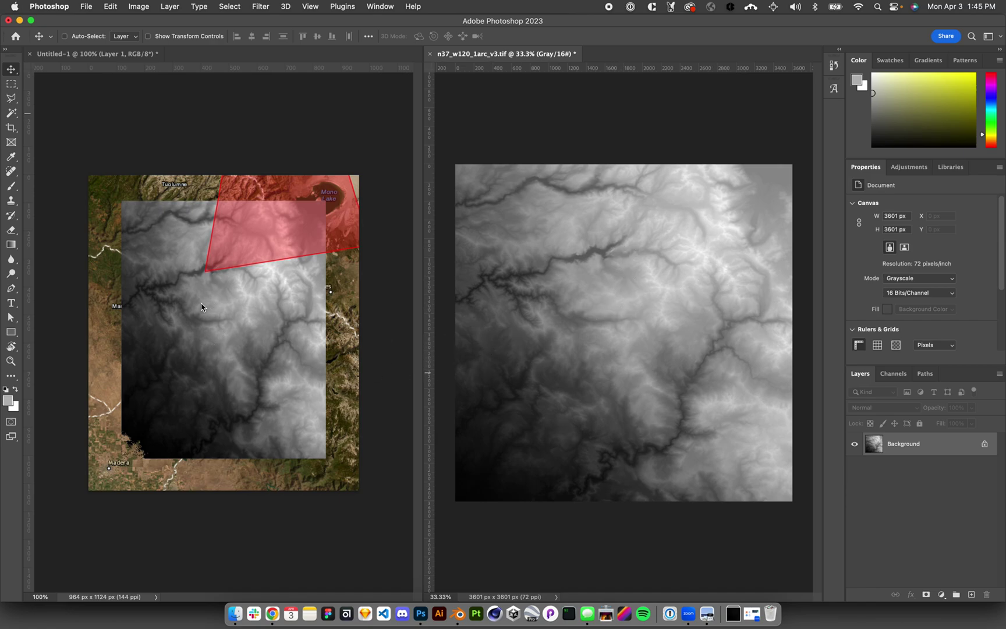
# Step: Select the grayscale tile in the map screenshot with a rectangular marquee of about 730 × 916 px to get its proportions
pyautogui.press('m')
pyautogui.click(131, 287)
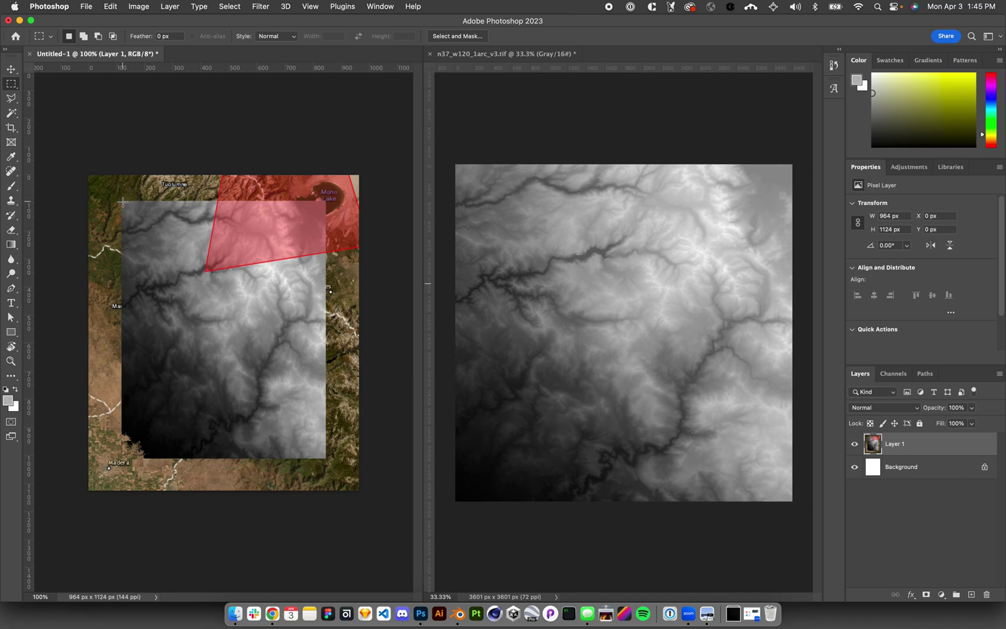
pyautogui.moveTo(122, 201); pyautogui.dragTo(325, 460)
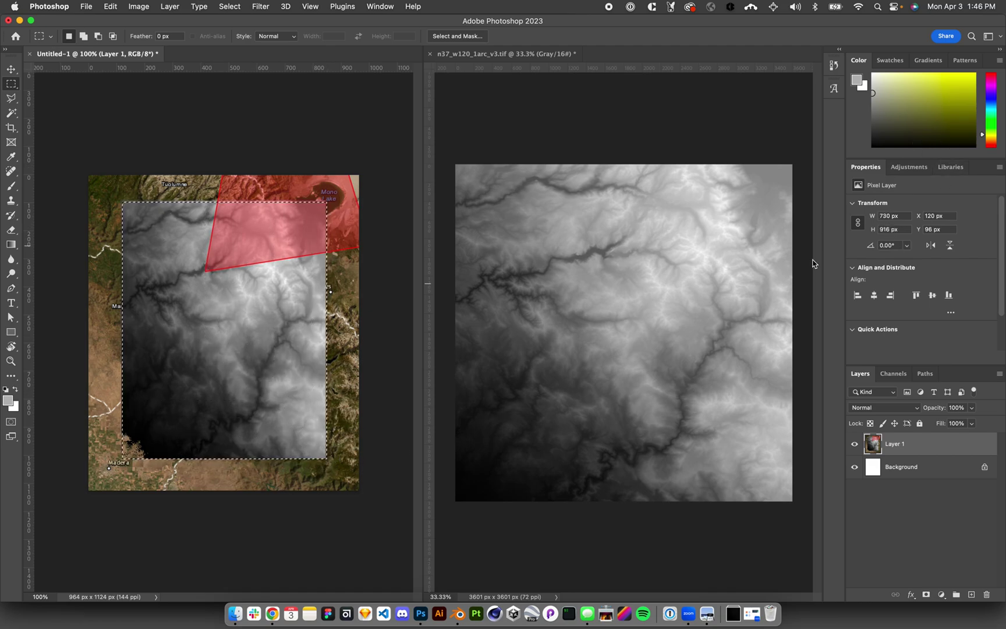
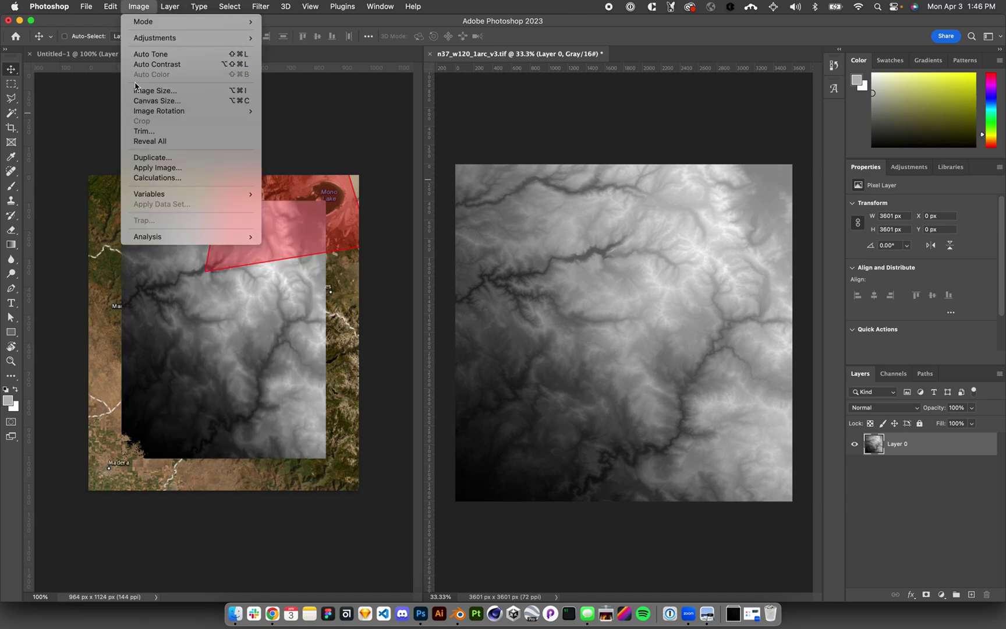
# Step: Increase the elevation image's canvas height to 4501 px, anchored at the center
pyautogui.click(156, 101)
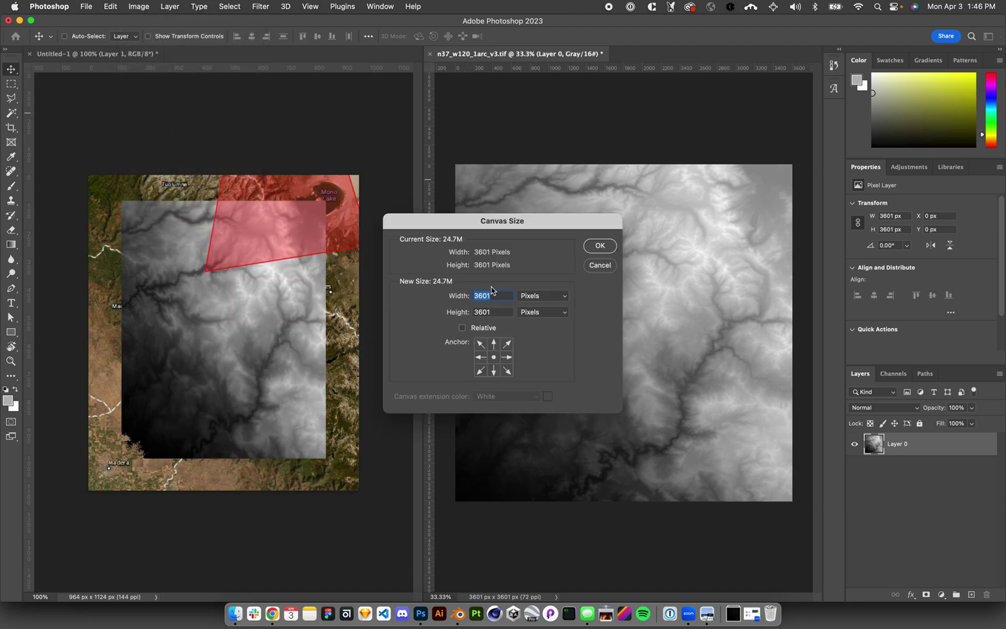
pyautogui.click(496, 313)
pyautogui.press('Right')
pyautogui.write('*1.2')
pyautogui.press('Tab')
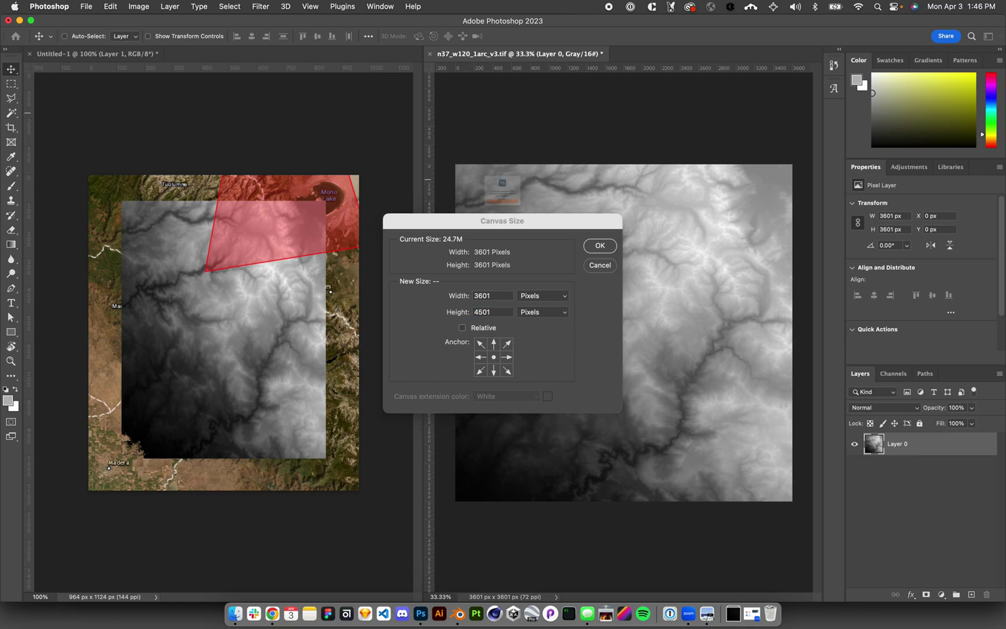
pyautogui.click(498, 233)
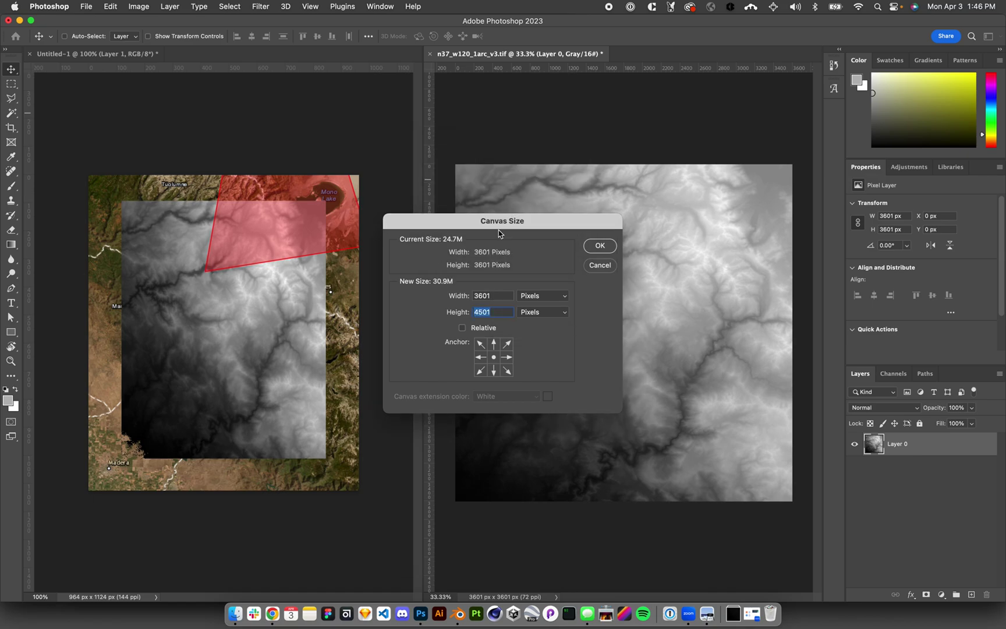
pyautogui.click(600, 247)
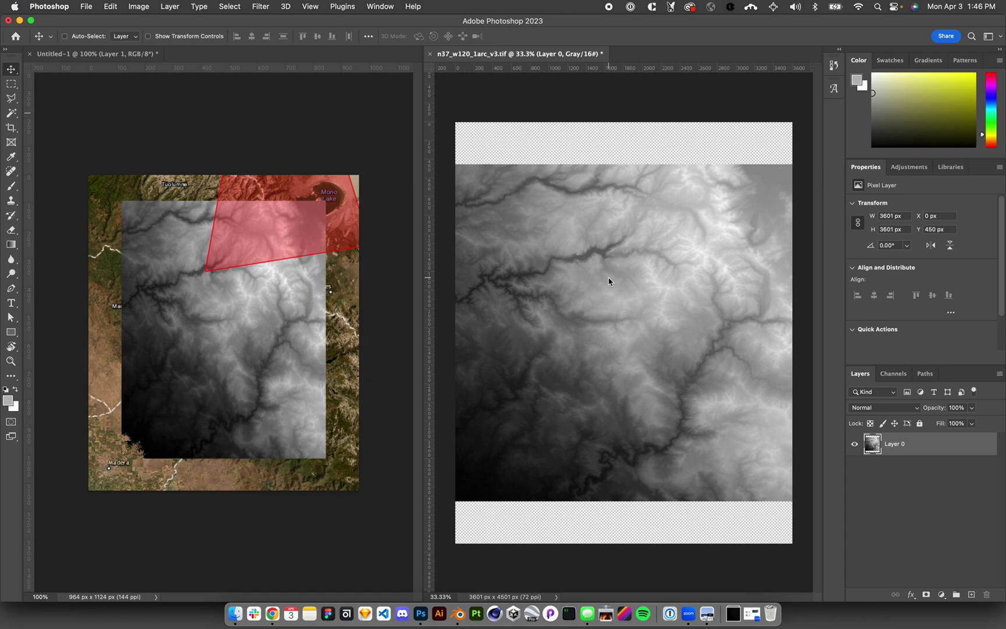
# Step: Align the elevation layer with the canvas's lower edge and stretch it vertically to fill the full 4501 px height
pyautogui.moveTo(620, 282); pyautogui.dragTo(620, 327)
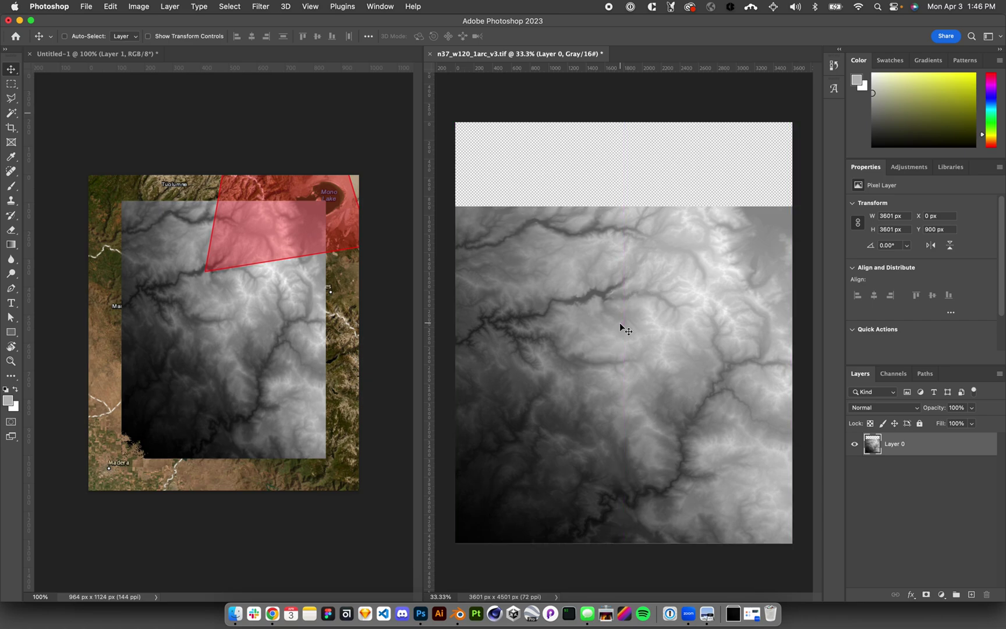
pyautogui.press('super+t')
pyautogui.moveTo(621, 207); pyautogui.dragTo(616, 127)
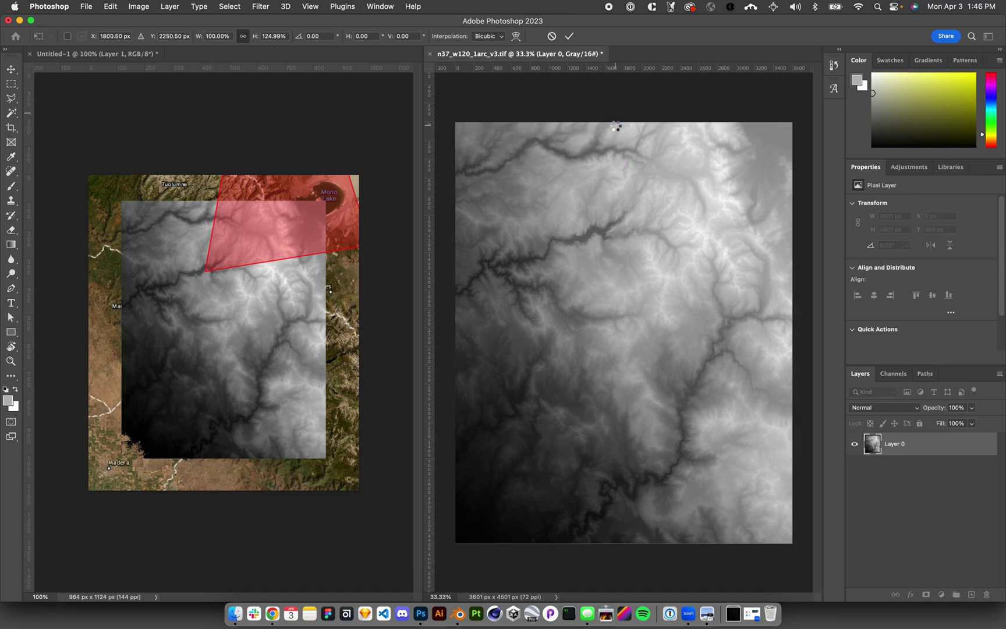
pyautogui.press('Return')
pyautogui.press('super+l')
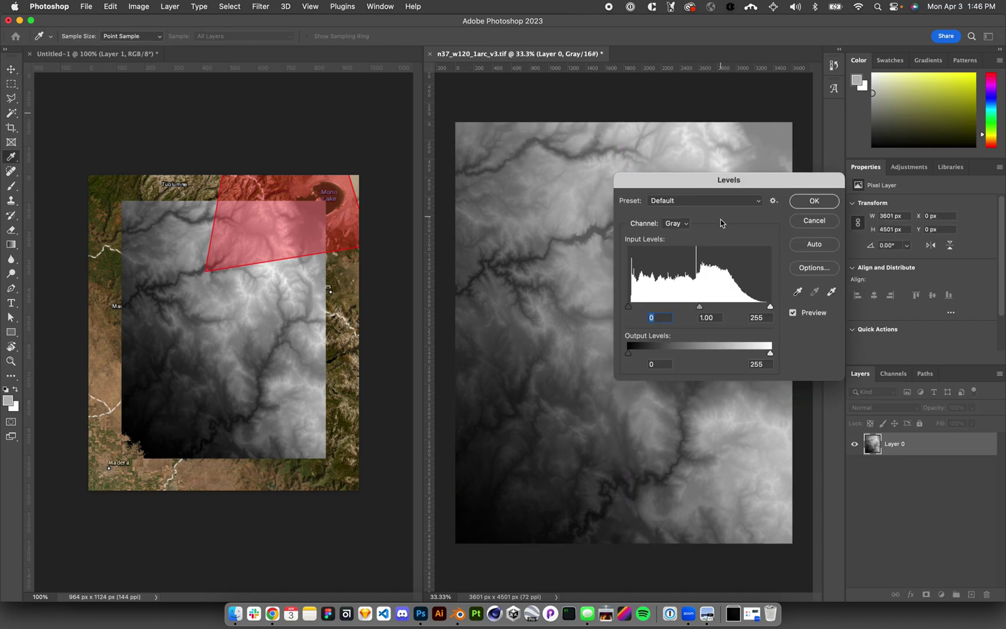
pyautogui.click(818, 220)
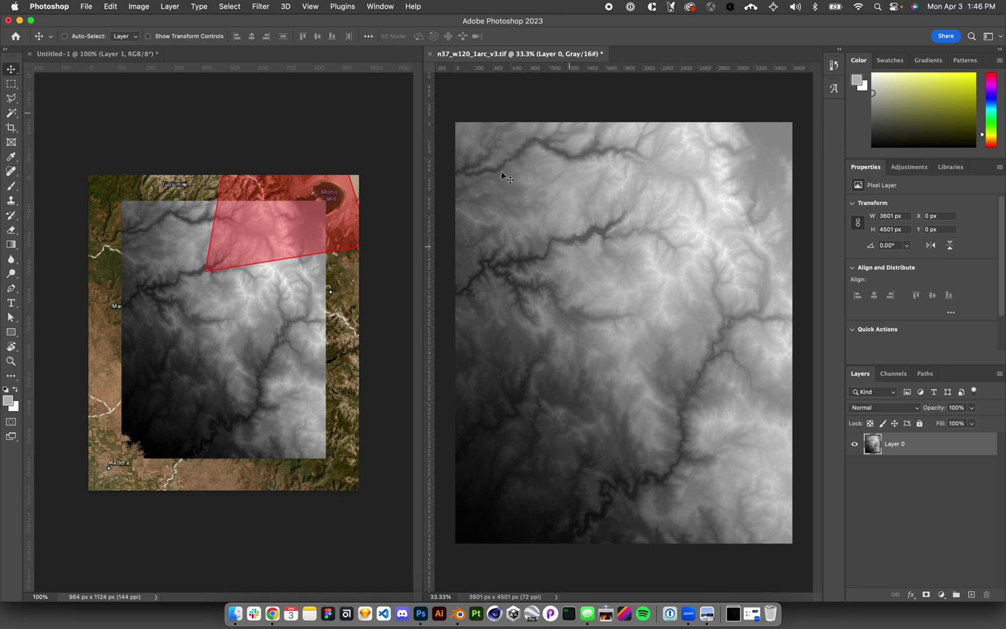
# Step: Resize the elevation image proportionally by dividing its width by 1.6, to 2251 px, with automatic resampling
pyautogui.click(139, 7)
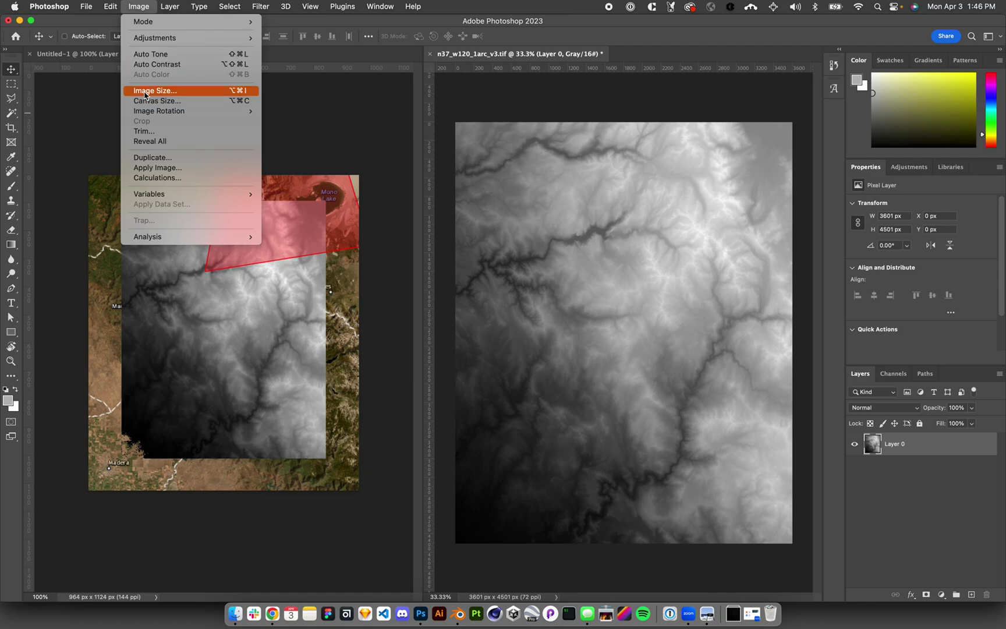
pyautogui.click(145, 91)
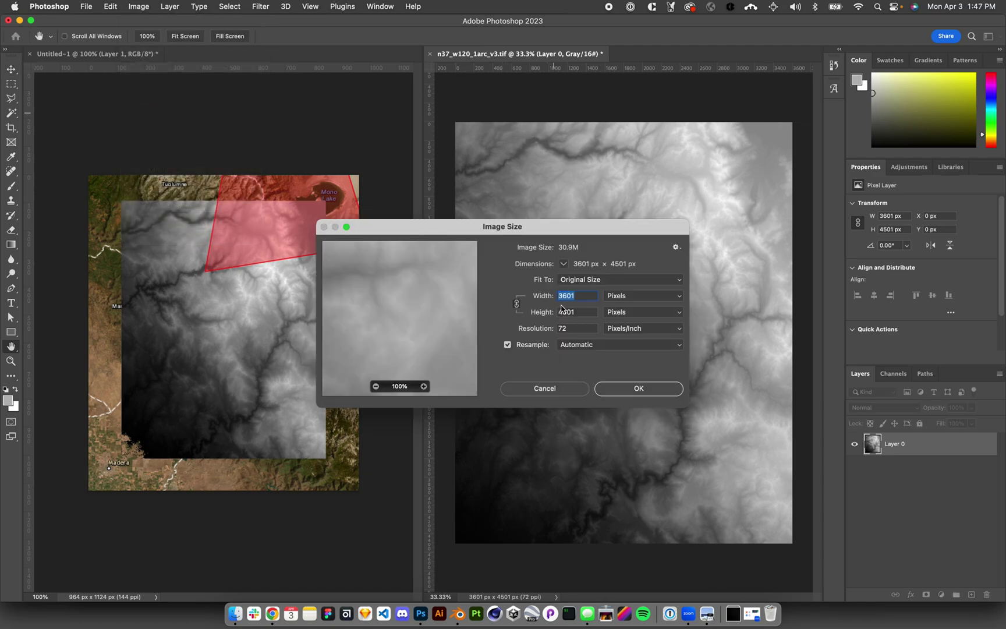
pyautogui.click(588, 297)
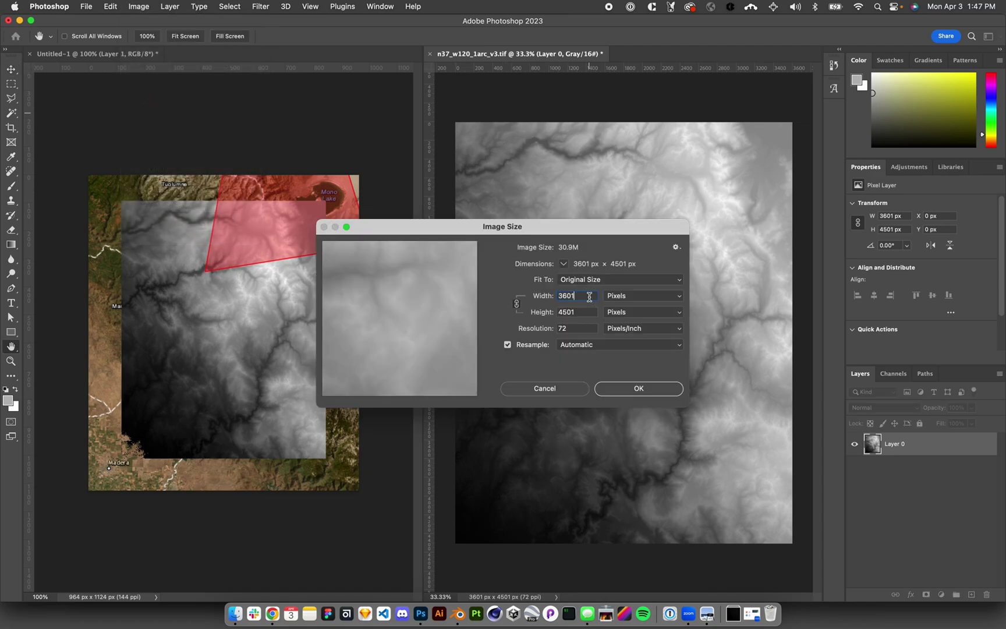
pyautogui.write('/')
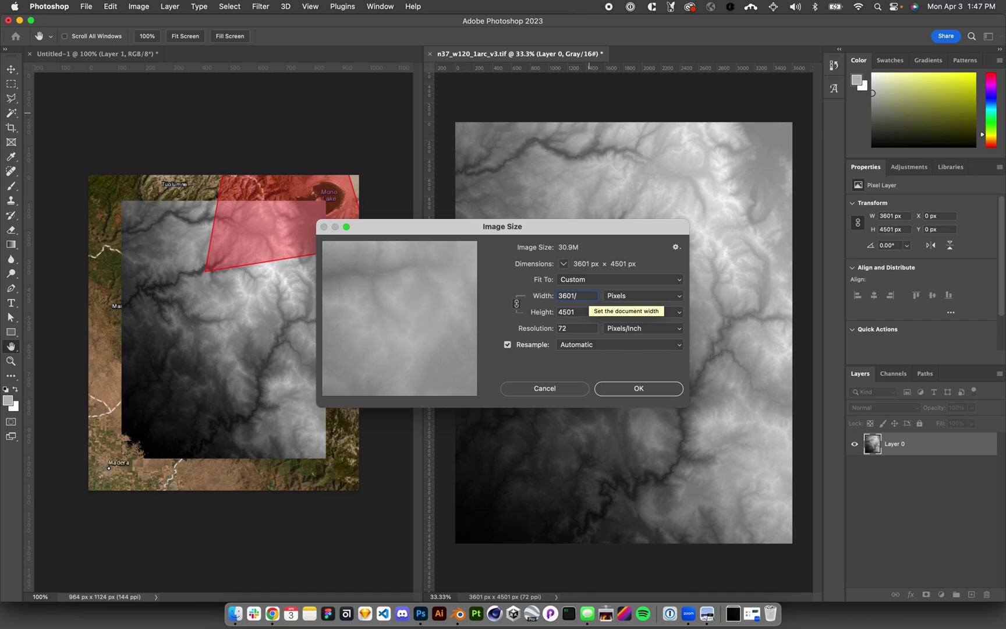
pyautogui.write('1.6')
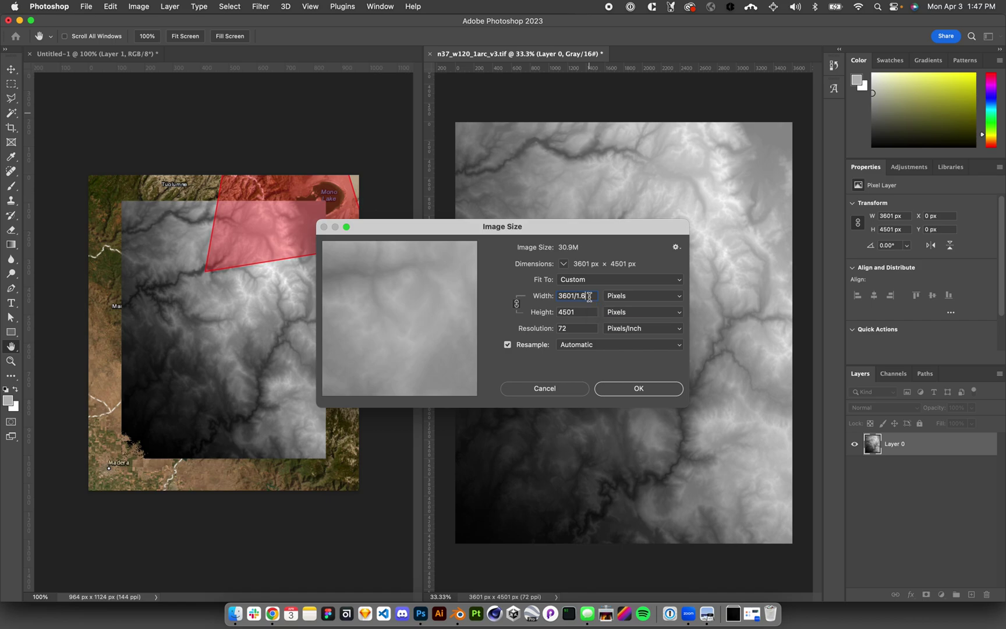
pyautogui.press('Tab')
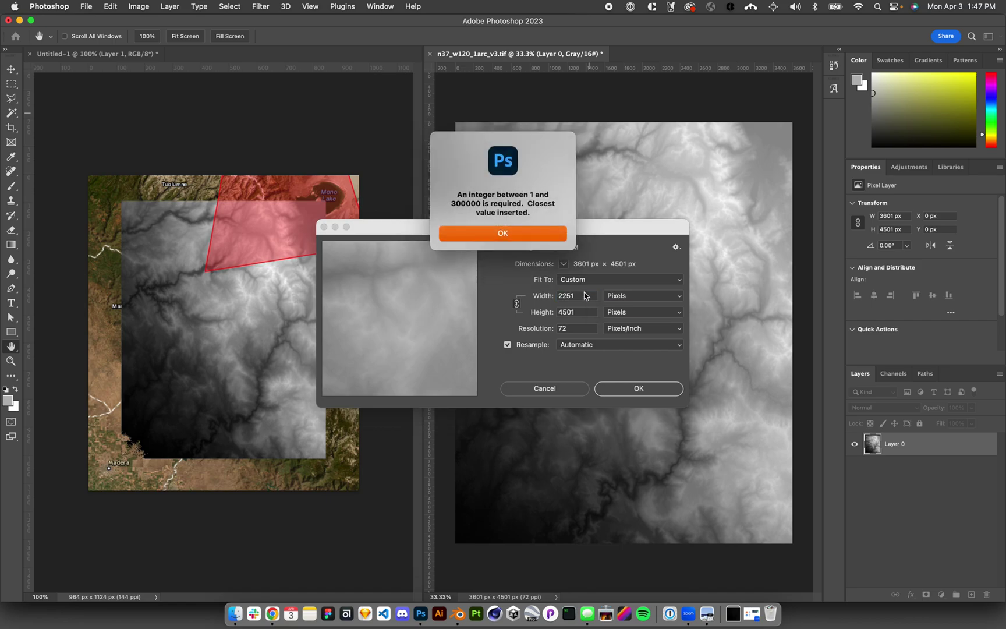
pyautogui.click(512, 233)
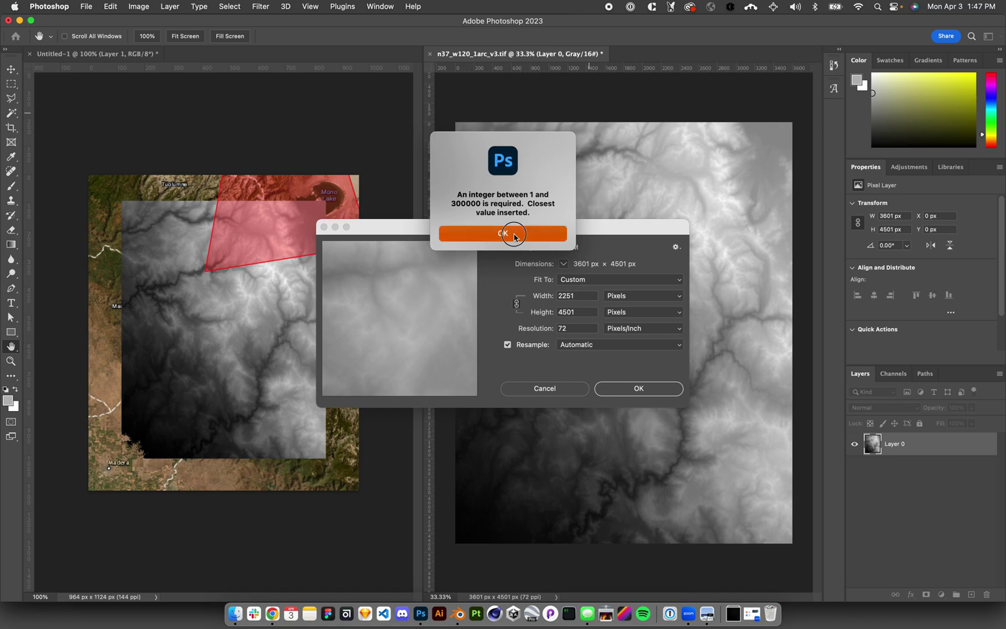
pyautogui.click(639, 389)
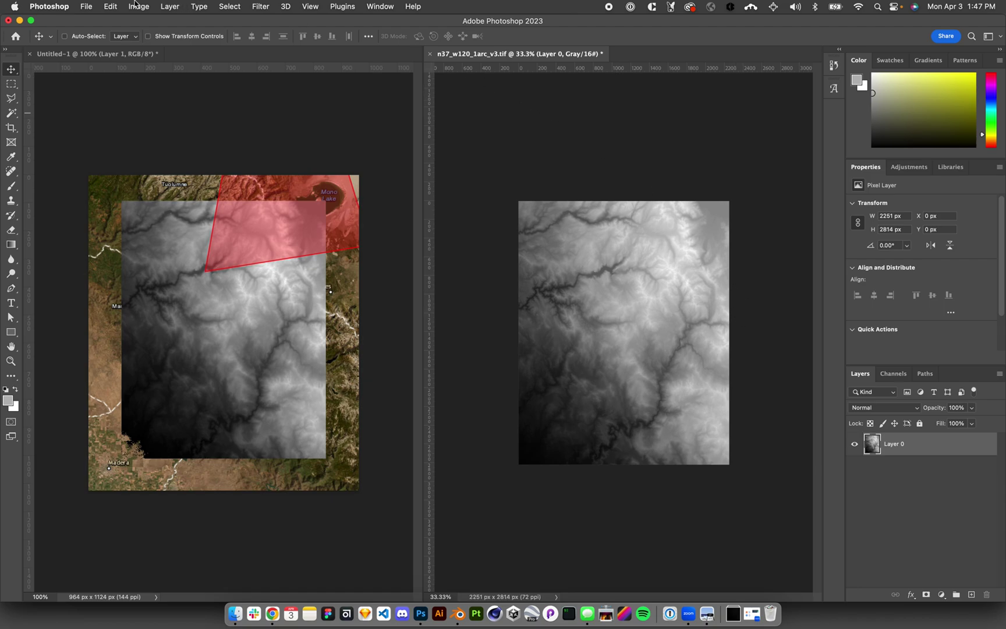
# Step: Export the elevation image as a PNG named aaa-height in the map_test folder
pyautogui.click(87, 7)
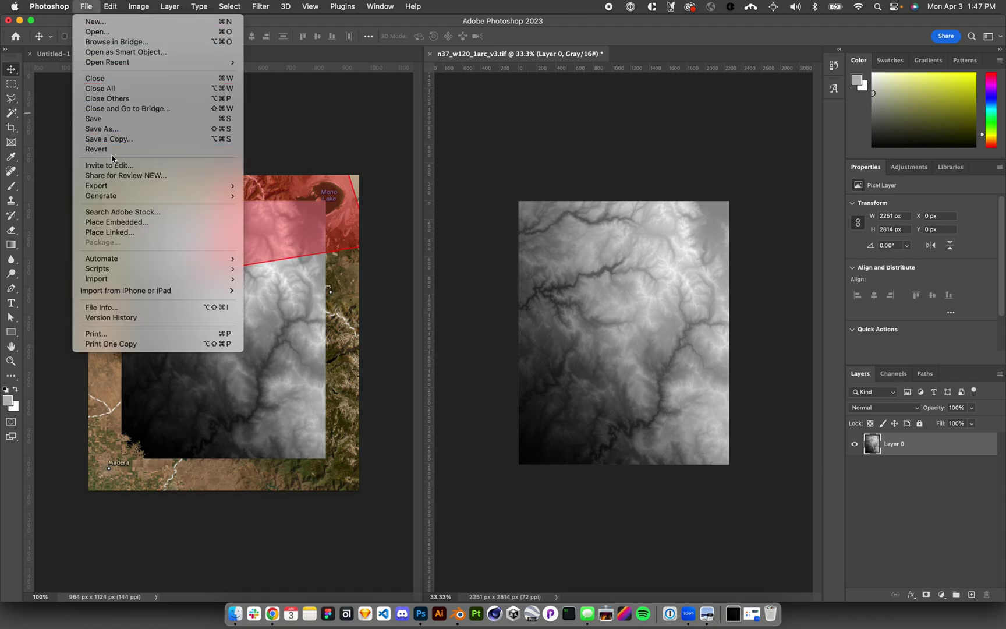
pyautogui.click(426, 228)
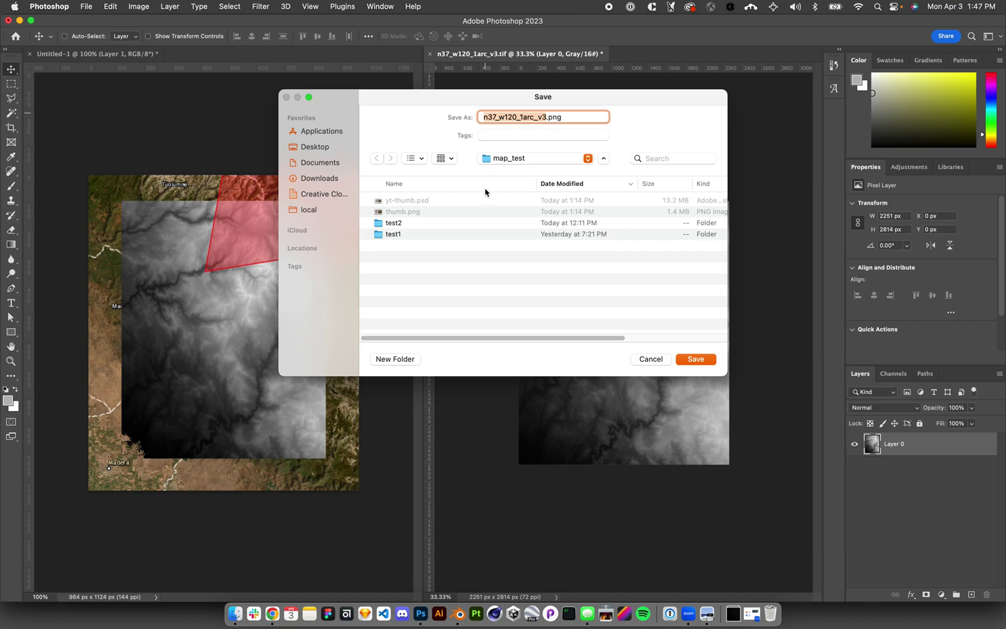
pyautogui.write('aaa')
pyautogui.write('-height')
pyautogui.press('Return')
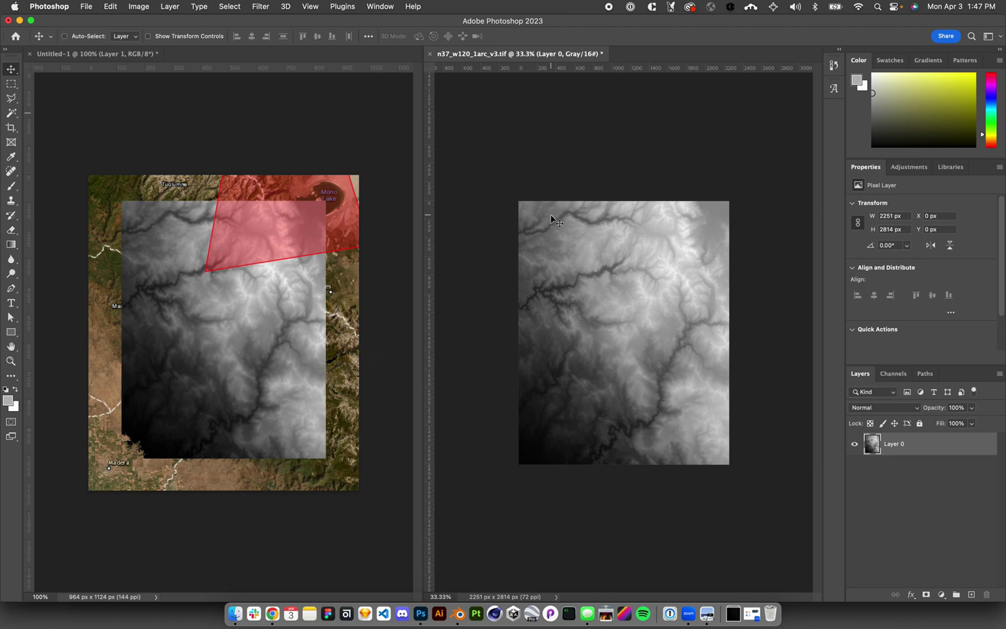
# Step: Add a Gradient Map adjustment layer above the elevation layer and convert the document to RGB Color without merging layers
pyautogui.click(940, 595)
pyautogui.click(941, 595)
pyautogui.click(941, 594)
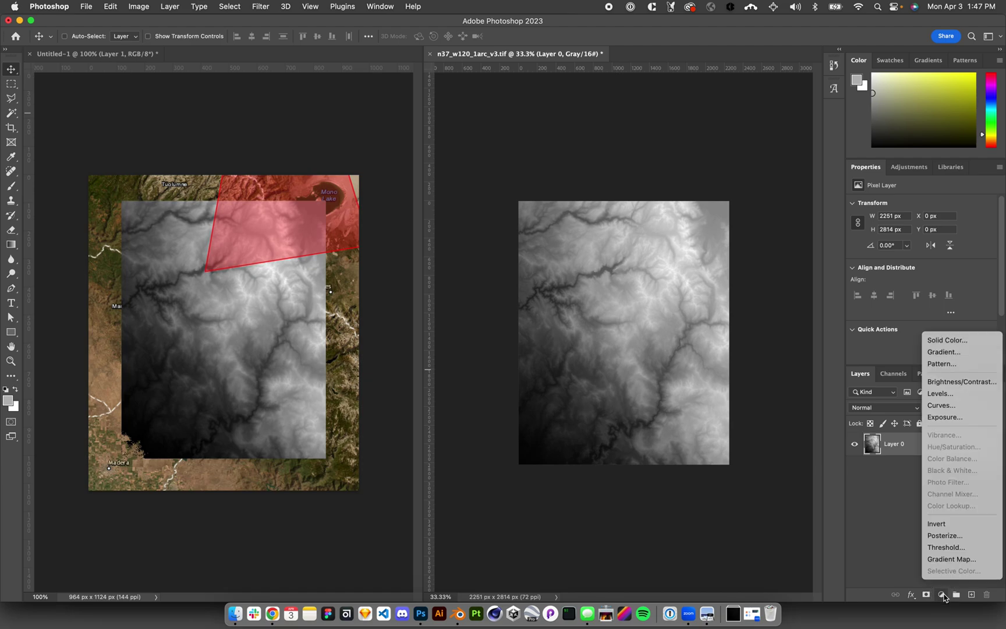
pyautogui.click(946, 560)
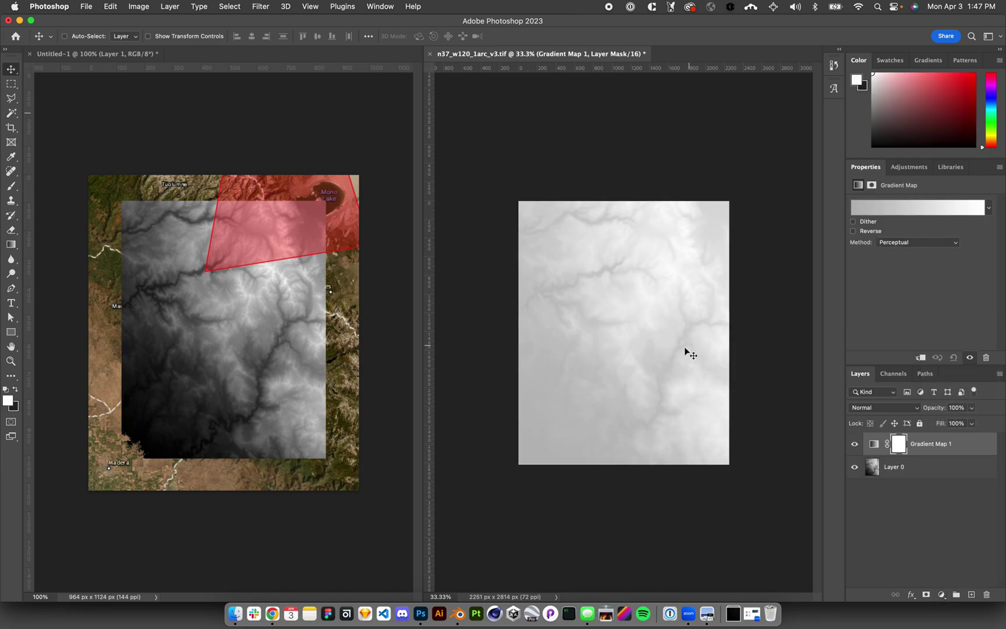
pyautogui.click(167, 9)
pyautogui.moveTo(140, 23)
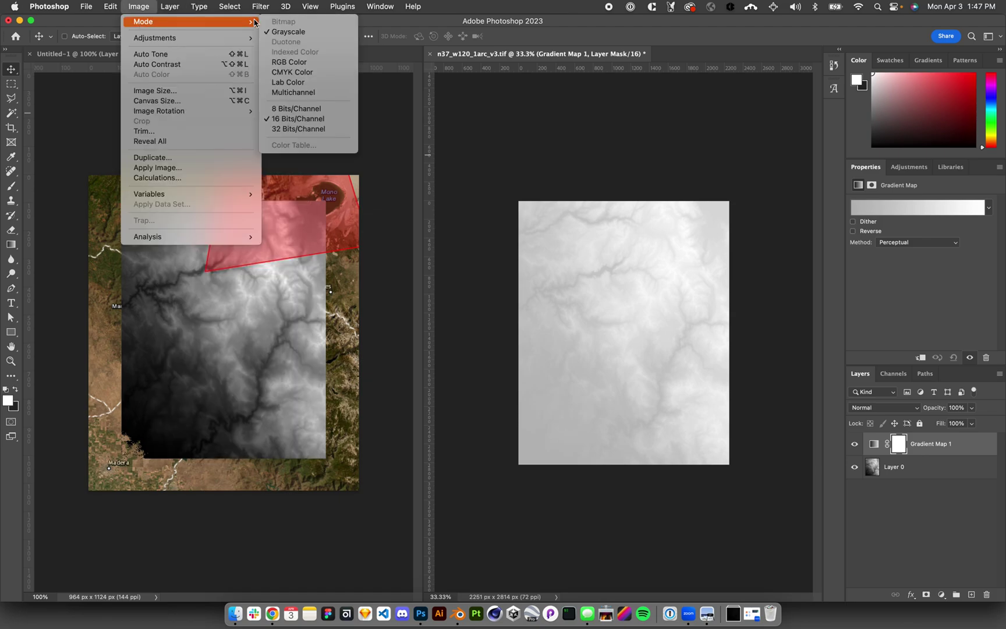
pyautogui.click(285, 62)
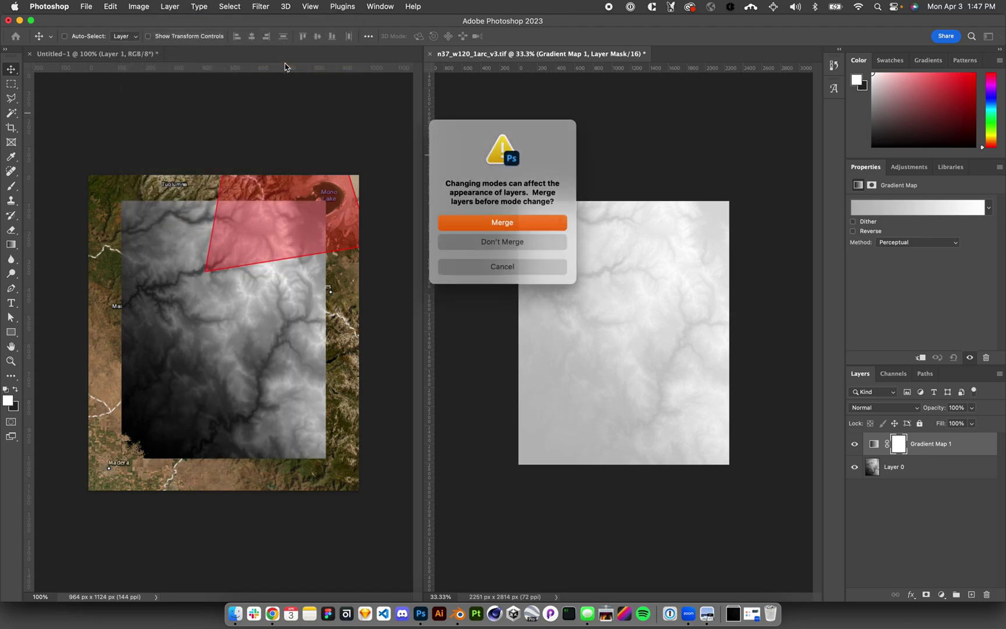
pyautogui.click(482, 249)
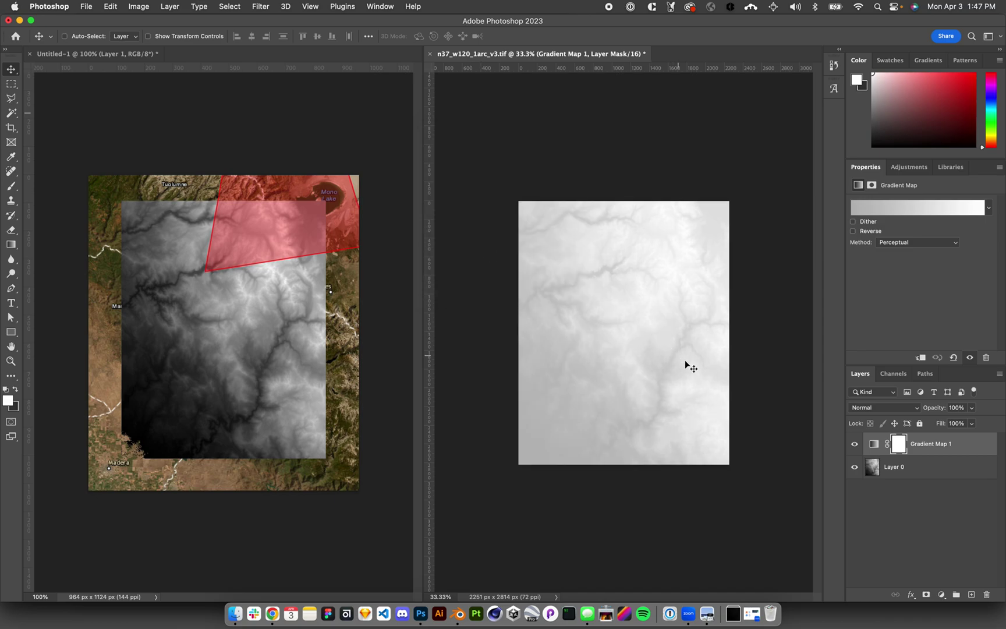
# Step: Try several gradient presets on the Gradient Map, including Blue_04, and choose the custom navy, red, orange and cream gradient
pyautogui.click(875, 207)
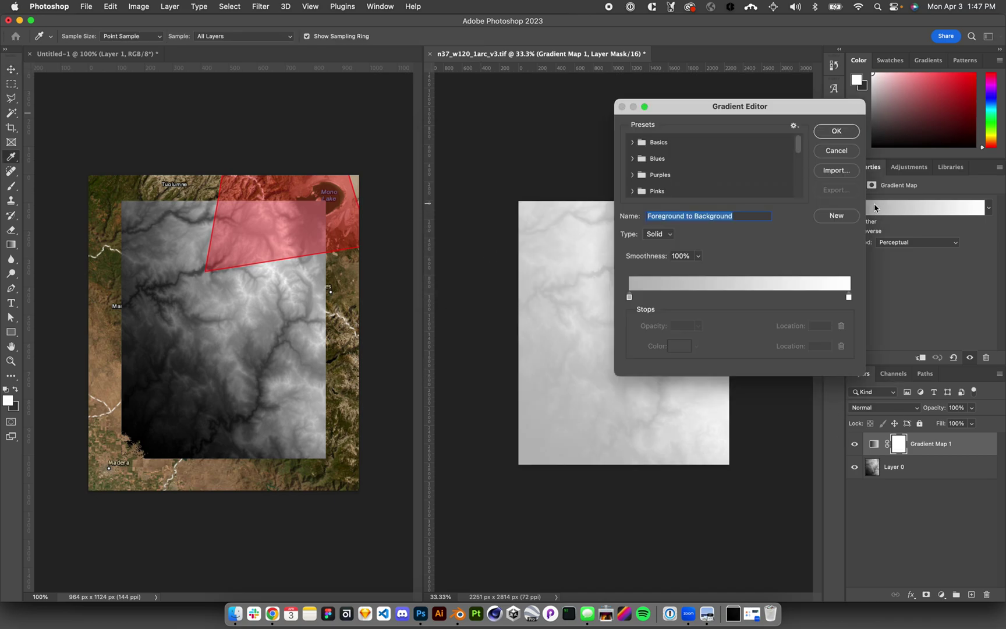
pyautogui.click(634, 158)
pyautogui.click(702, 177)
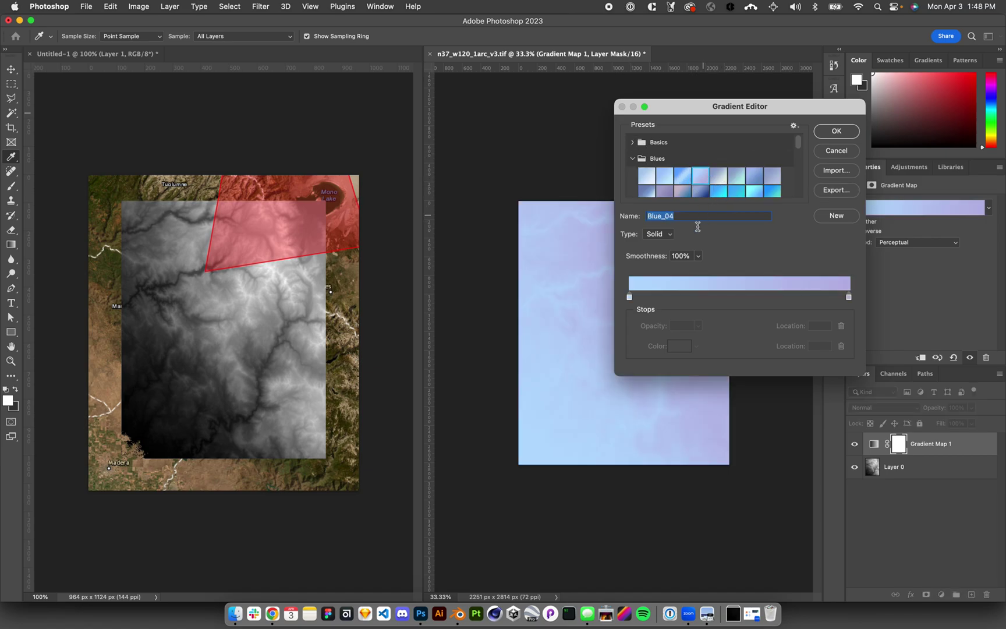
pyautogui.moveTo(798, 143); pyautogui.dragTo(806, 211)
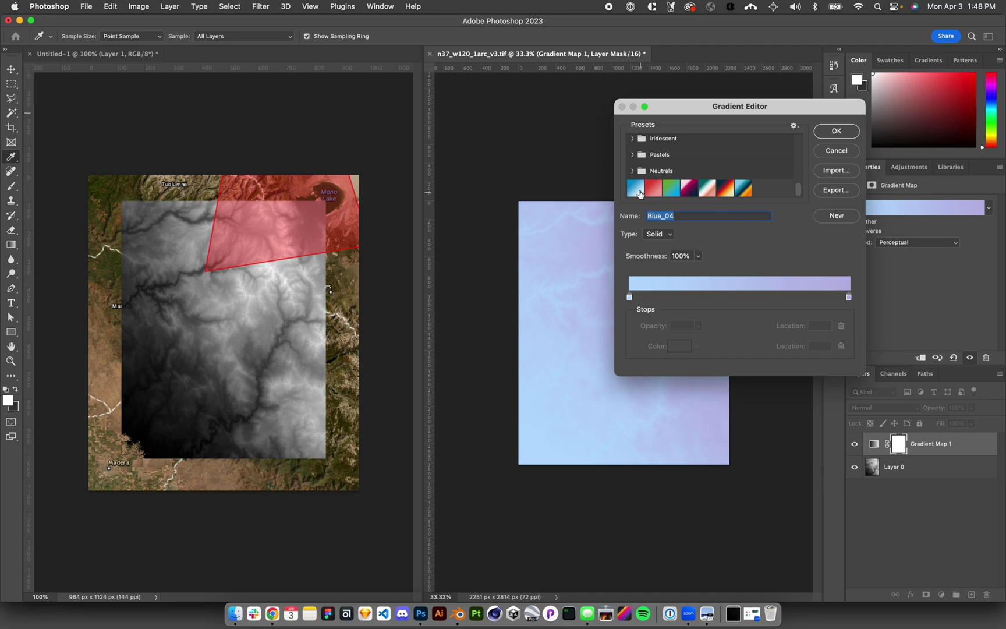
pyautogui.click(635, 189)
pyautogui.moveTo(690, 106); pyautogui.dragTo(798, 75)
pyautogui.click(778, 159)
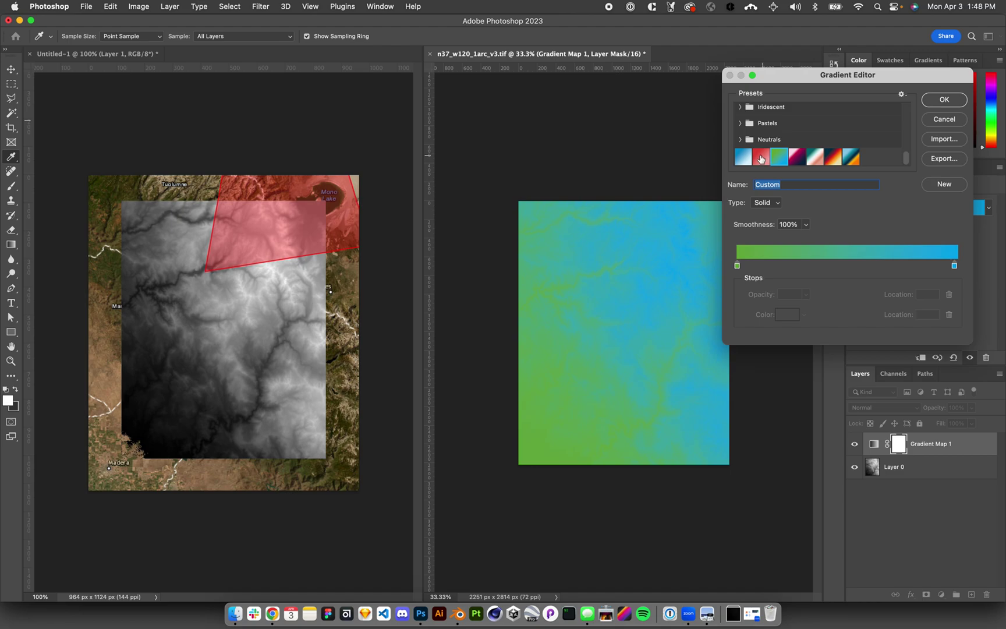
pyautogui.click(761, 159)
pyautogui.click(796, 157)
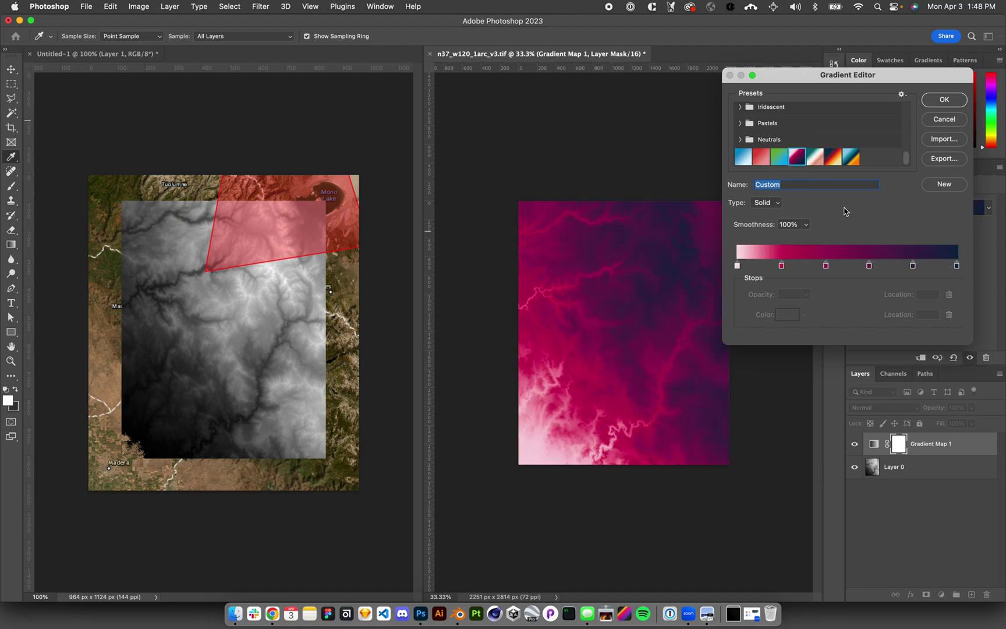
pyautogui.click(816, 159)
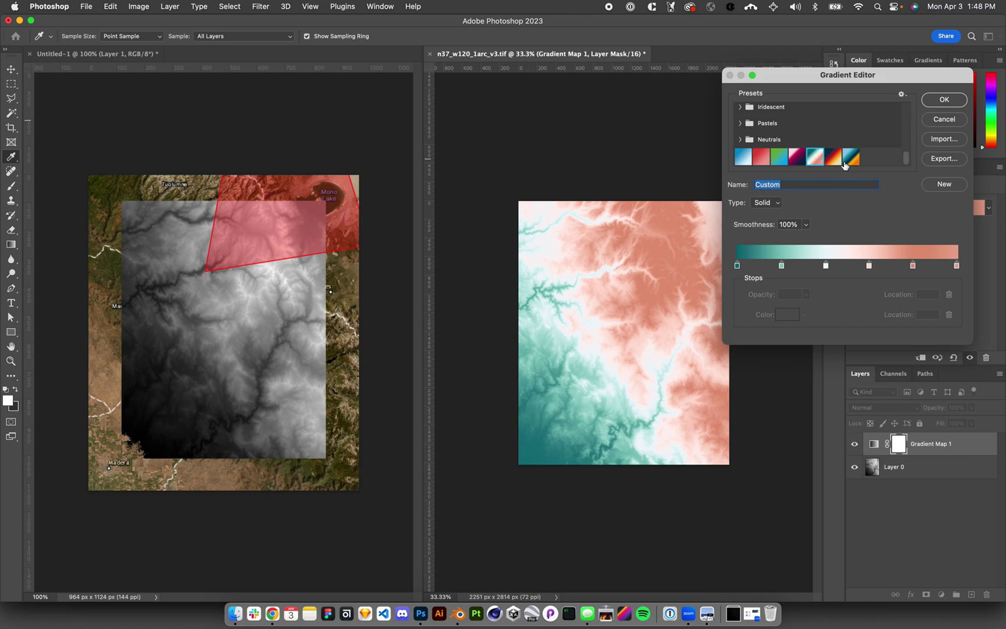
pyautogui.click(838, 161)
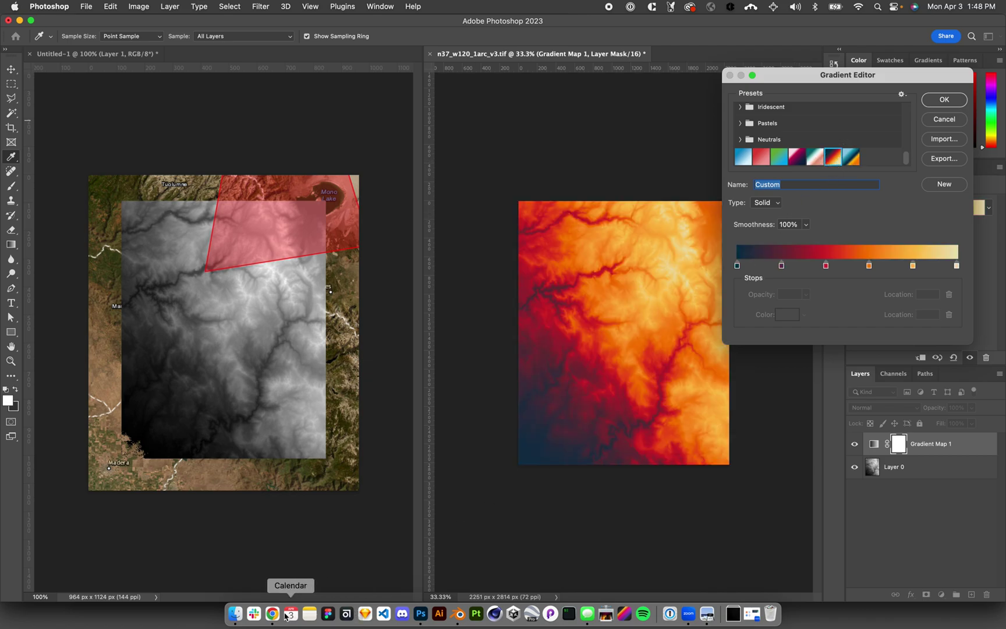
# Step: Switch to Chrome and find the interactive palette playground settings on the Poline page
pyautogui.click(272, 612)
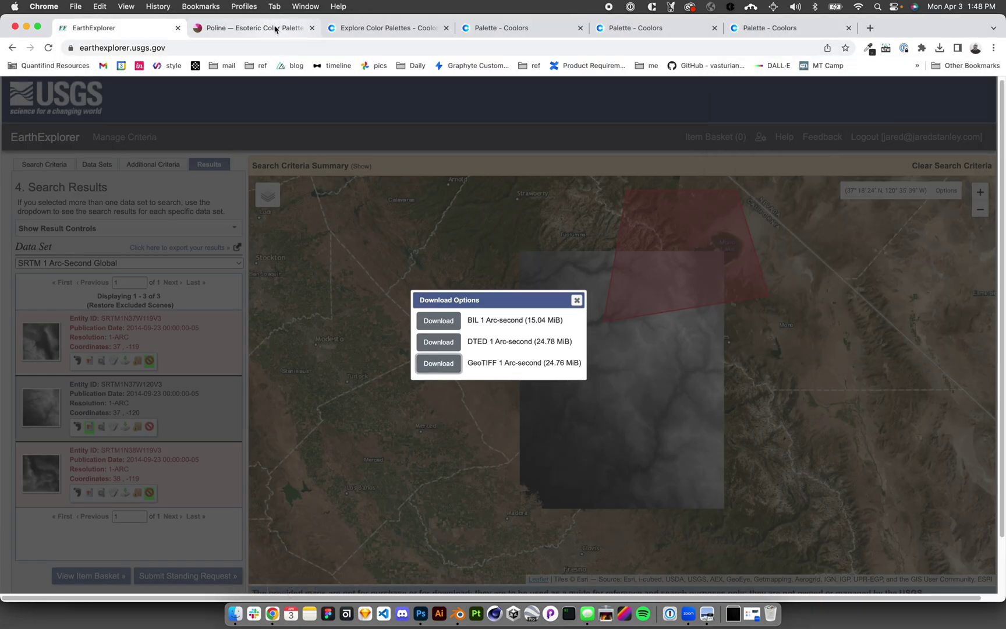
pyautogui.click(275, 29)
pyautogui.scroll(-10, 332, 304)
pyautogui.scroll(-20, 332, 303)
pyautogui.scroll(-20, 335, 300)
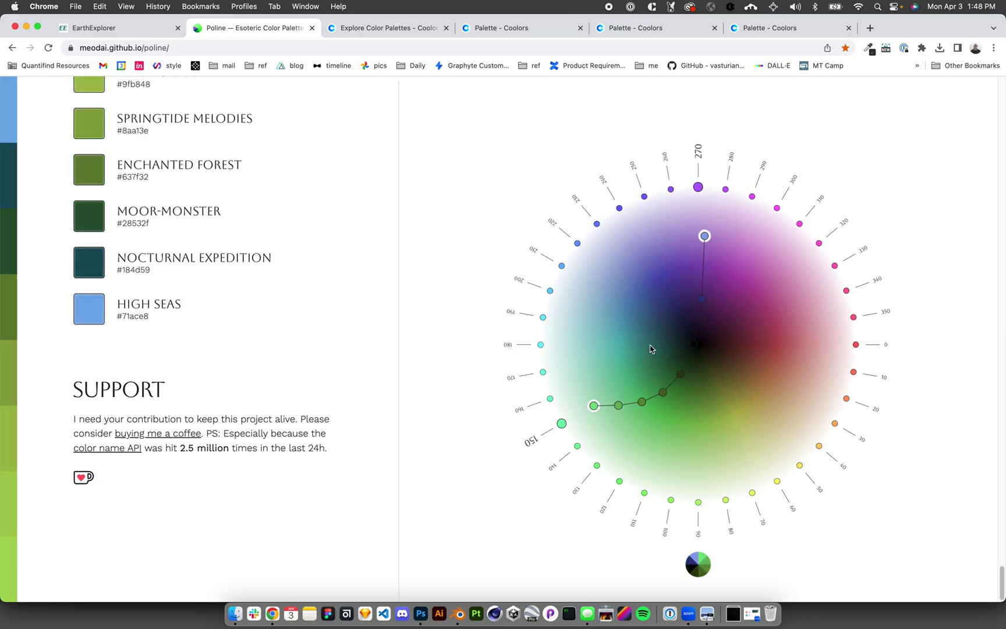
pyautogui.scroll(10, 336, 314)
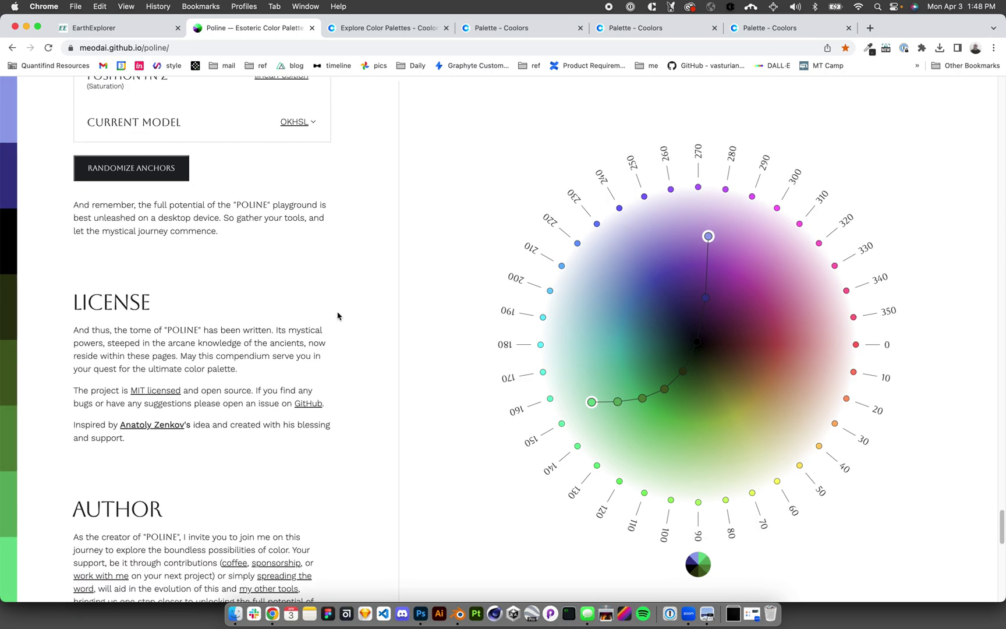
pyautogui.scroll(7, 336, 314)
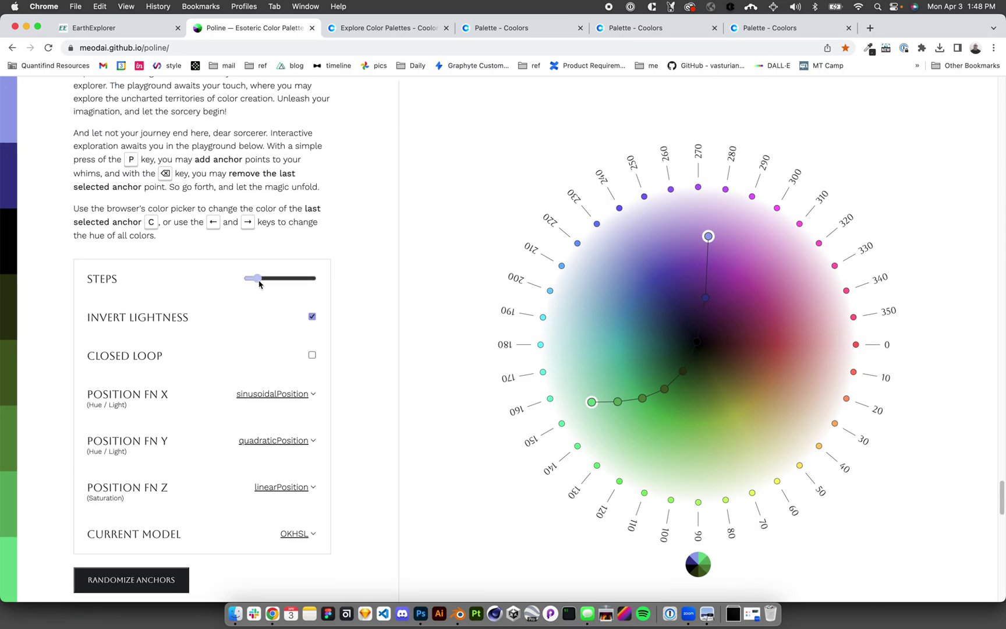
# Step: Adjust the number of steps in the Poline palette playground
pyautogui.moveTo(256, 285)
pyautogui.mouseDown()
pyautogui.moveTo(249, 280)
pyautogui.moveTo(262, 280)
pyautogui.mouseUp()
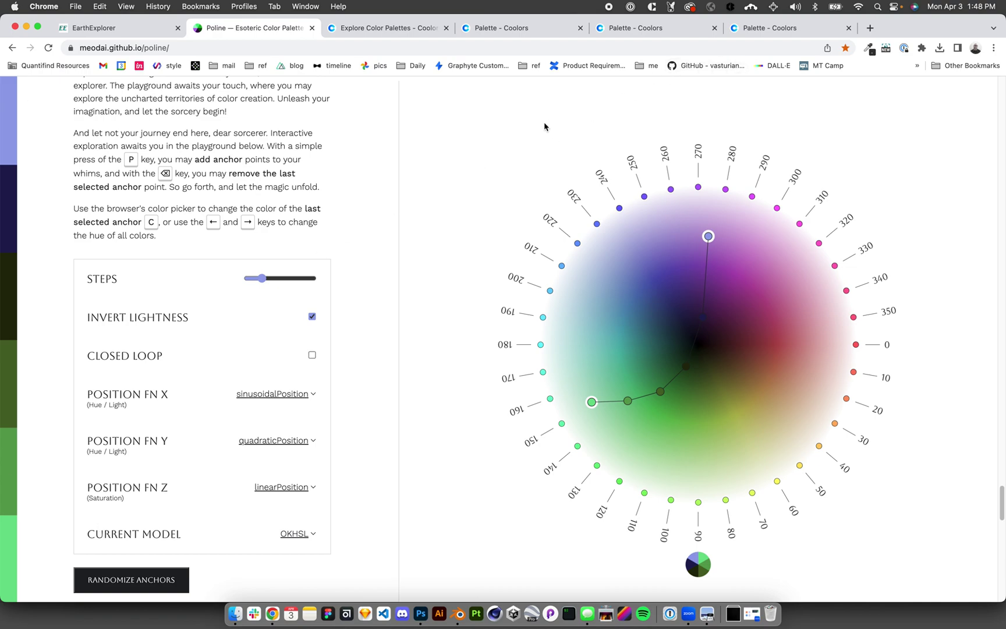
# Step: Switch to Photoshop and try adding an extra color stop at location 67 in the gradient
pyautogui.press('super+Tab')
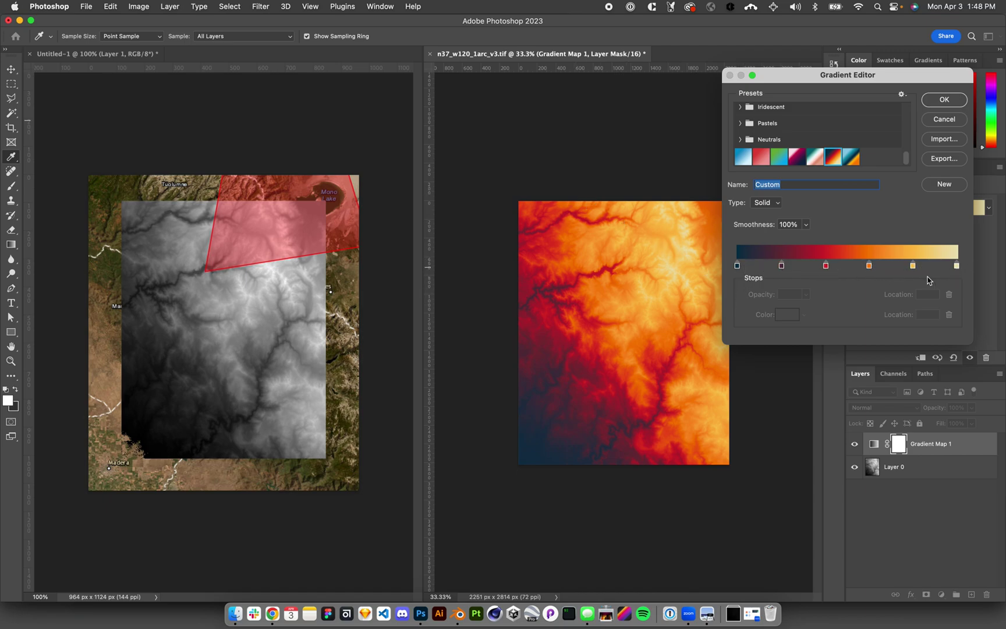
pyautogui.click(886, 266)
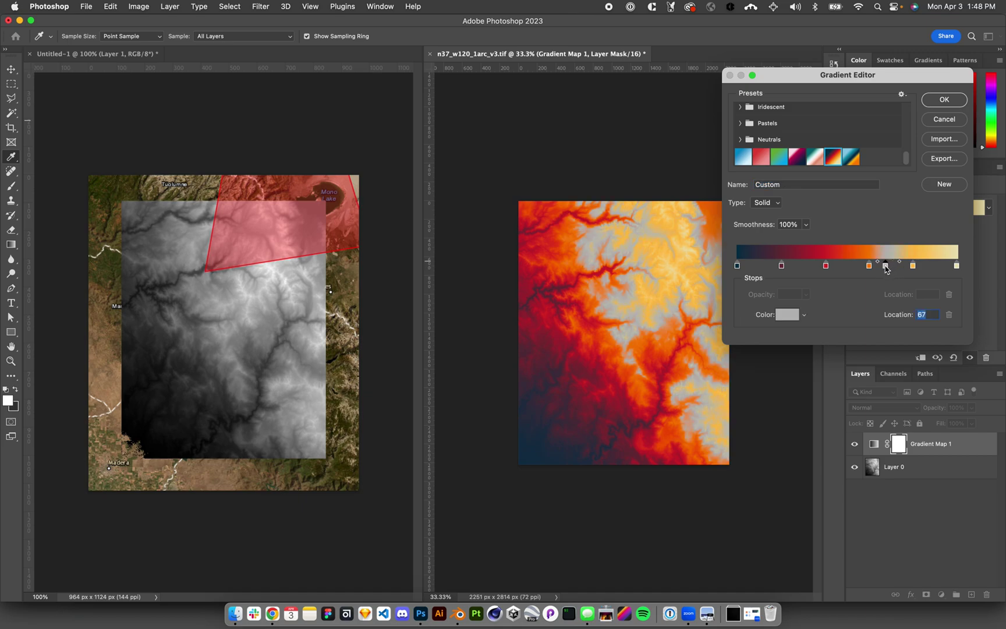
pyautogui.moveTo(886, 269); pyautogui.dragTo(893, 297)
# Step: Switch to Chrome and view the popular six-color palettes and the individual palette pages open on Coolors
pyautogui.press('super+Tab')
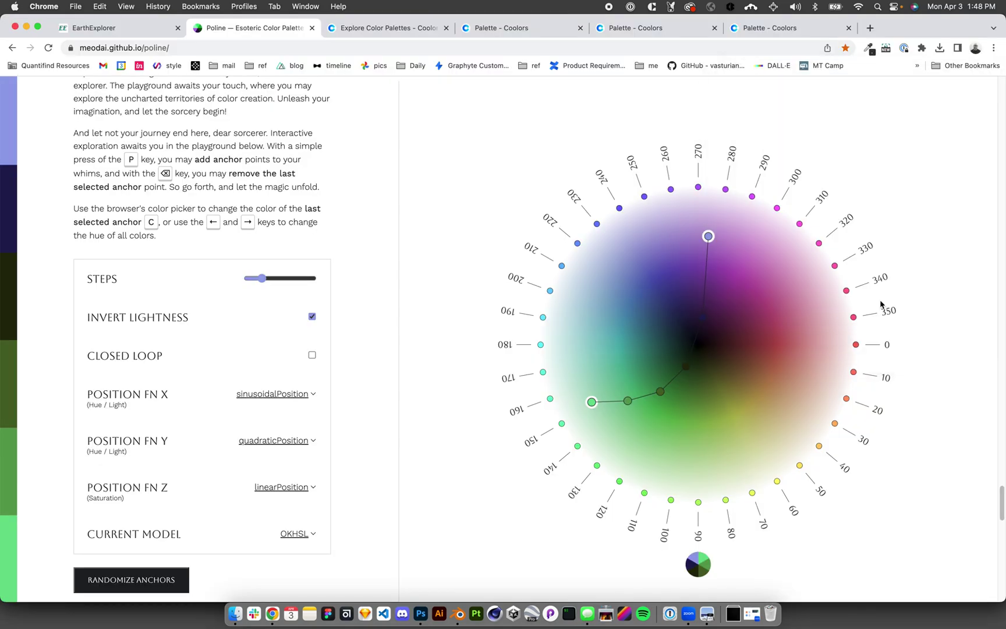
pyautogui.click(387, 29)
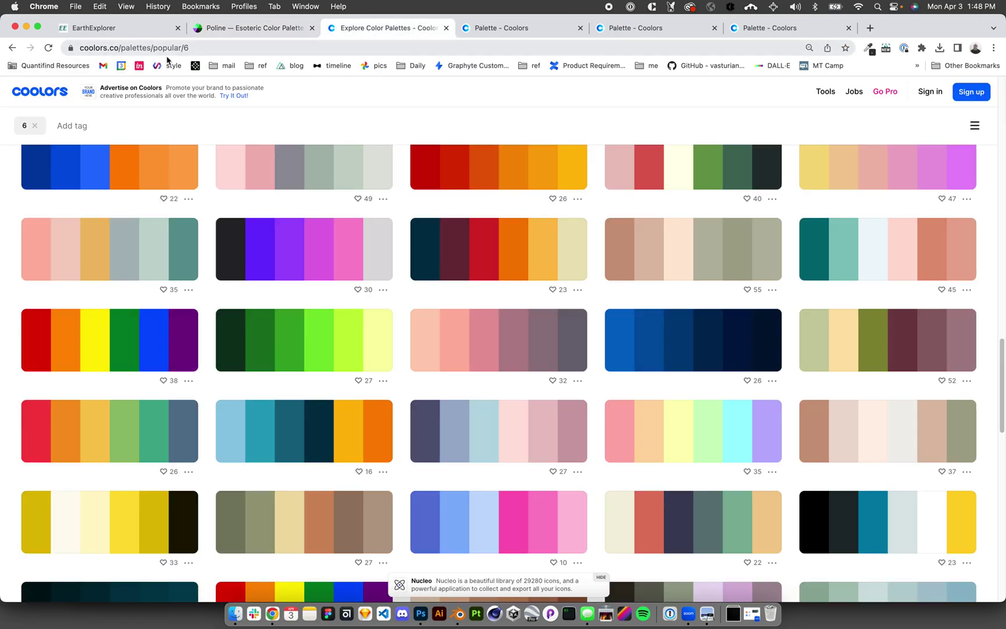
pyautogui.scroll(3, 353, 227)
pyautogui.click(504, 28)
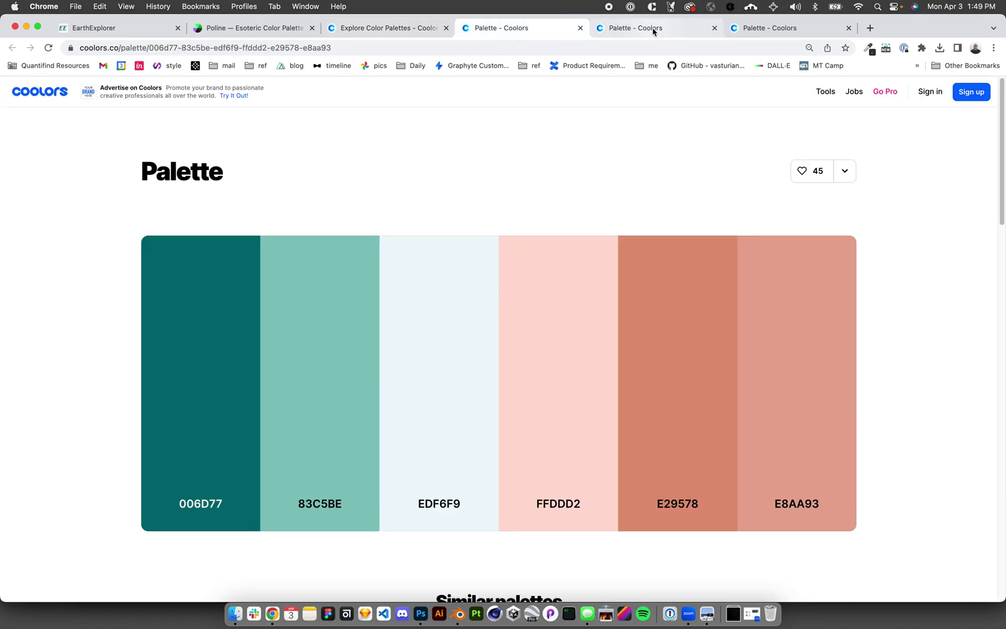
pyautogui.click(653, 29)
pyautogui.click(783, 28)
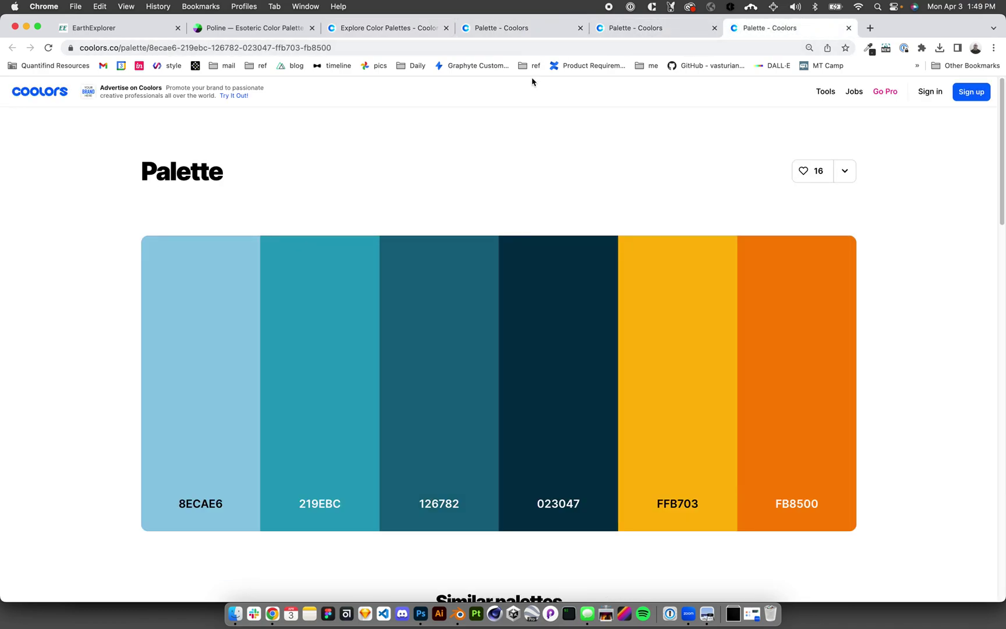
# Step: Switch to Photoshop, compare the custom gradients on the Gradient Map, and apply the navy, red, orange and cream one
pyautogui.press('super+Tab')
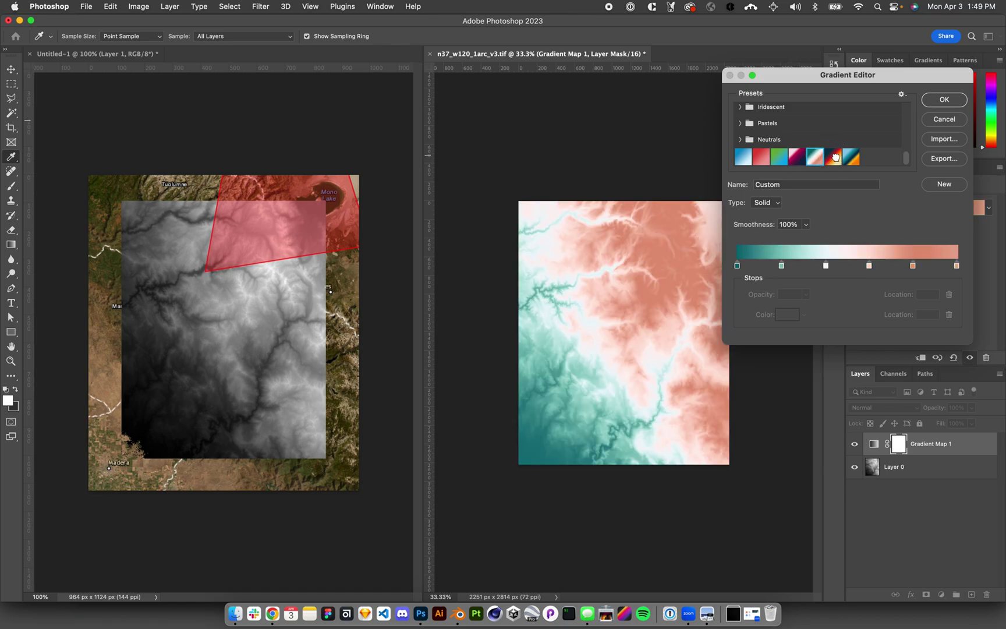
pyautogui.click(851, 158)
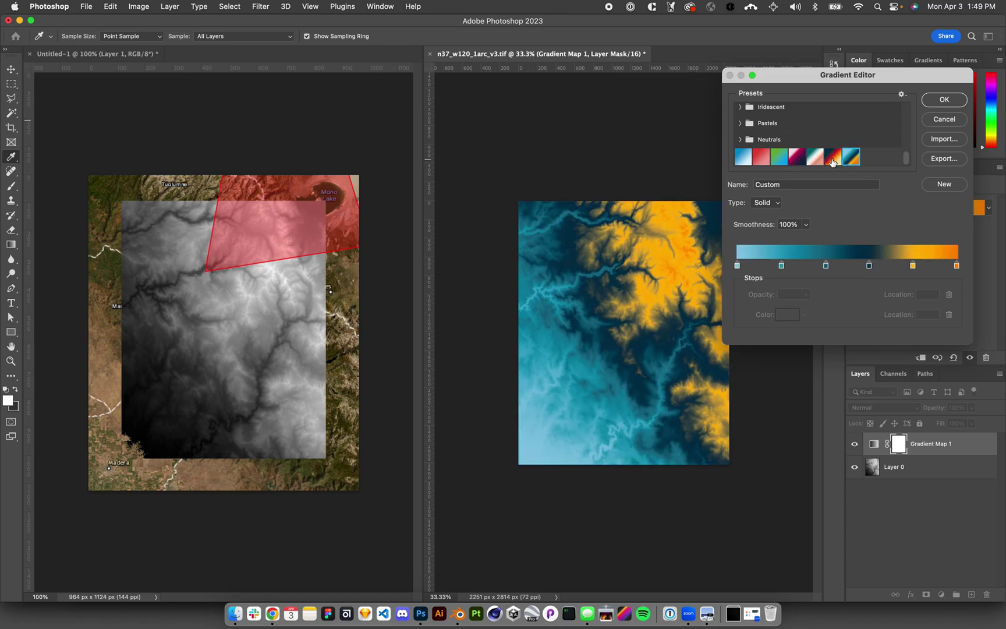
pyautogui.click(798, 161)
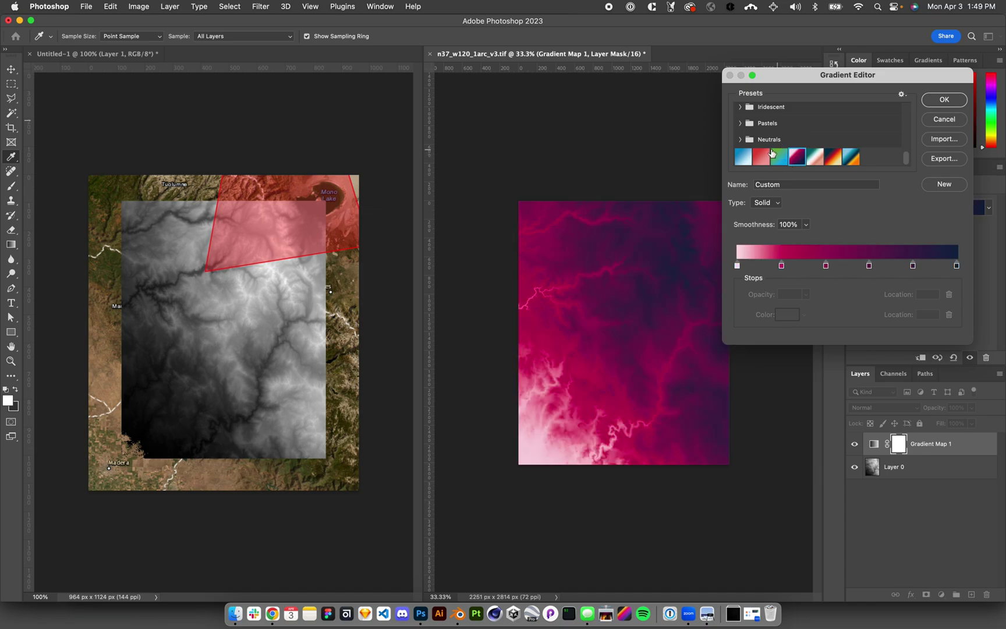
pyautogui.click(777, 159)
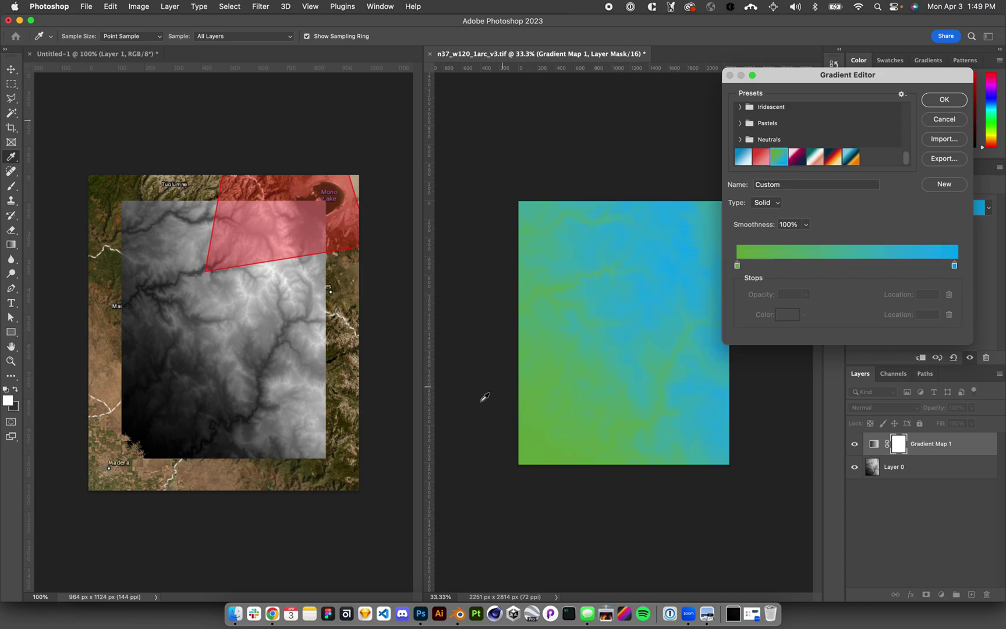
pyautogui.click(795, 159)
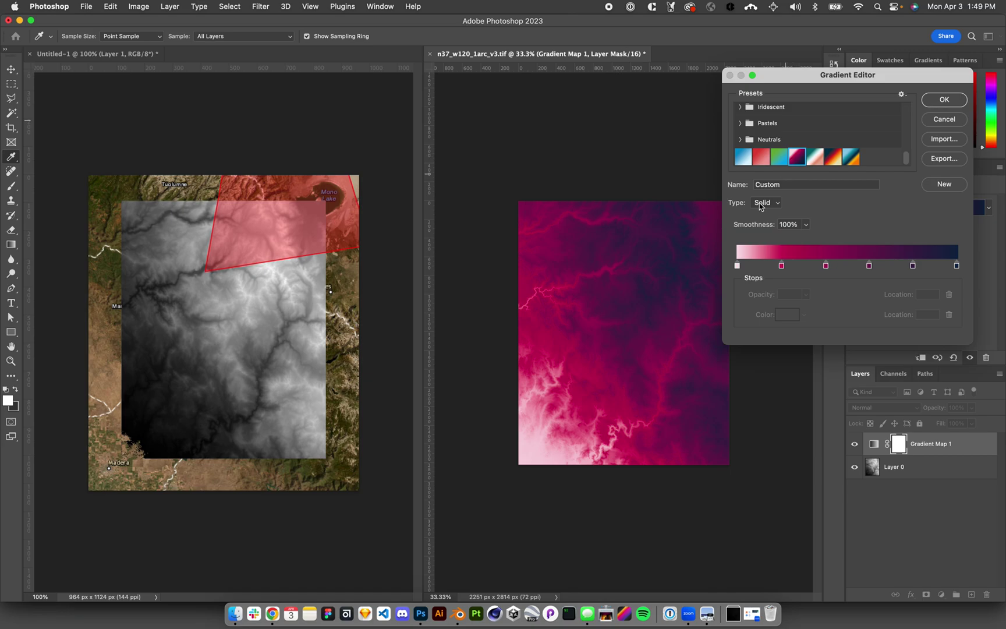
pyautogui.click(815, 158)
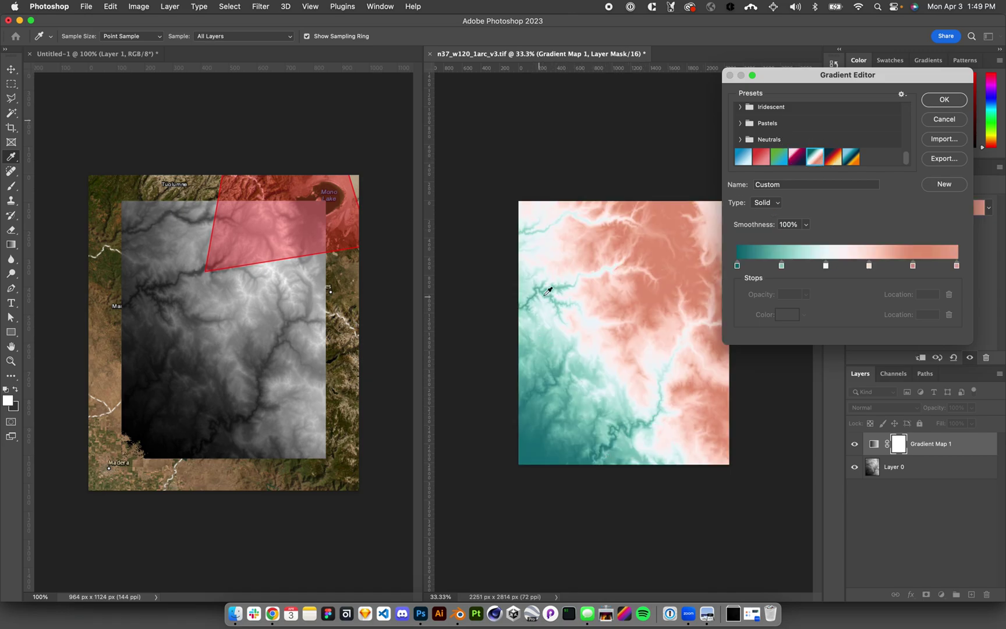
pyautogui.click(833, 157)
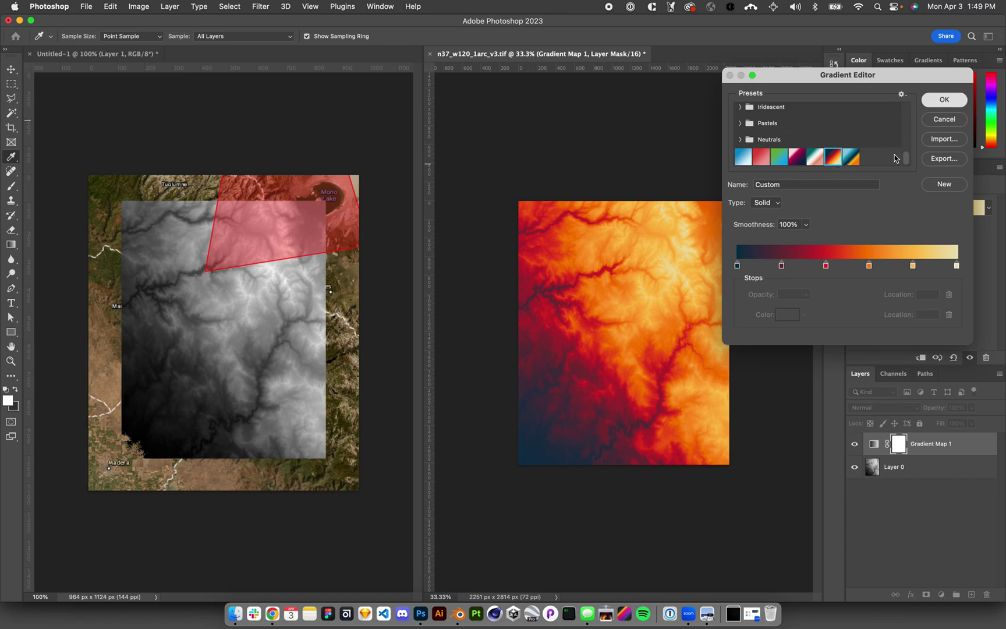
pyautogui.click(943, 100)
# Step: Export the navy, red and orange version as a PNG named aaa-color1 in the map_test folder
pyautogui.click(141, 7)
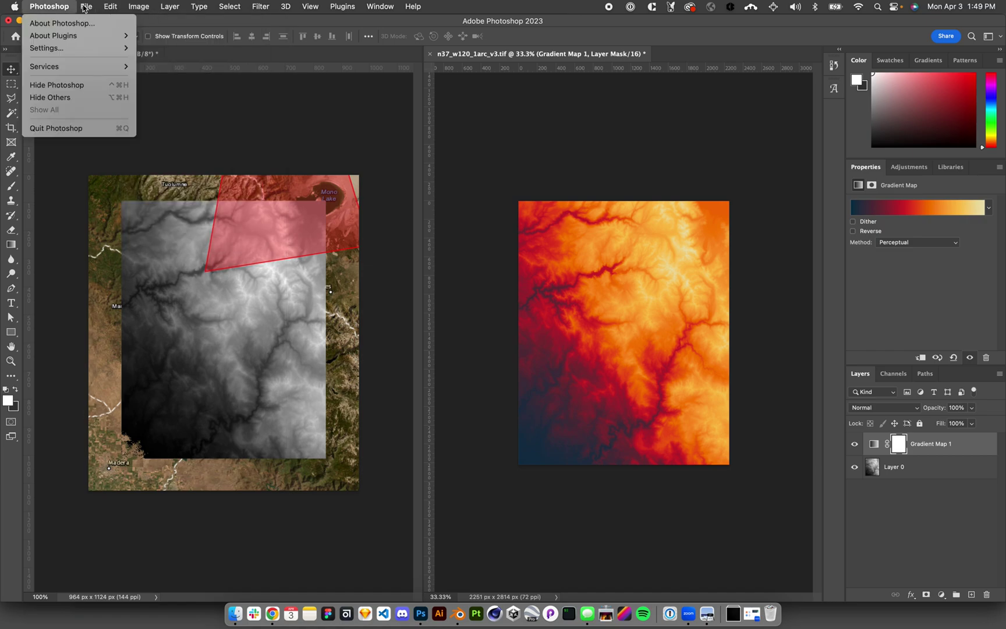
pyautogui.moveTo(86, 6)
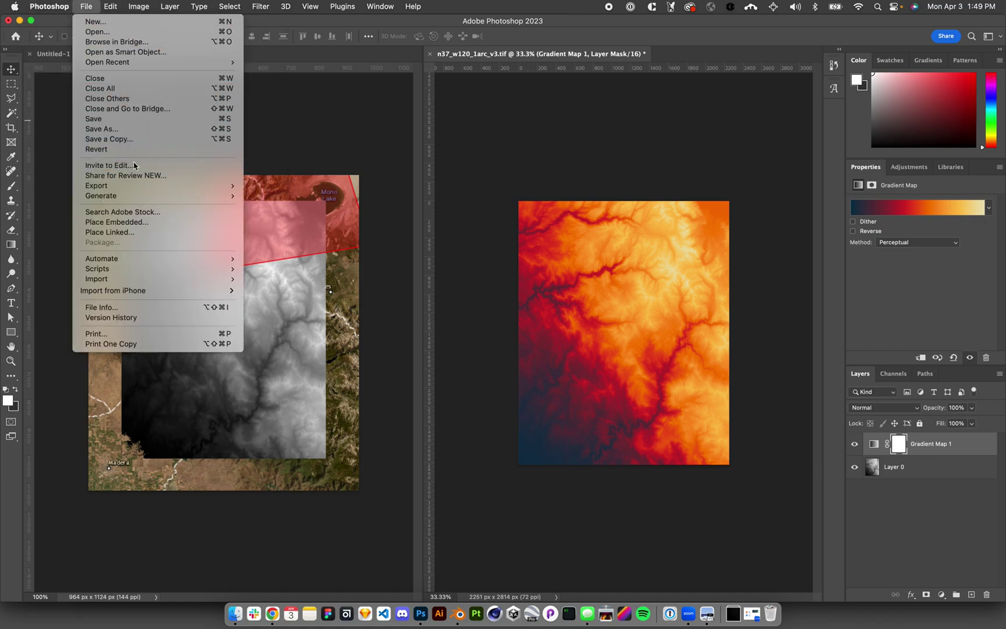
pyautogui.moveTo(201, 187)
pyautogui.click(267, 187)
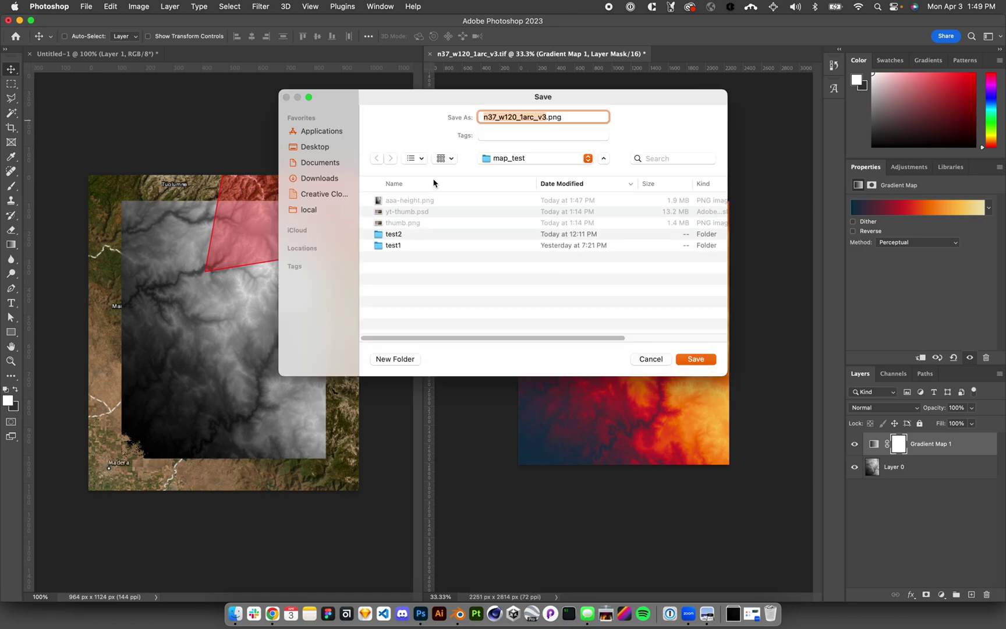
pyautogui.write('aaa-colo')
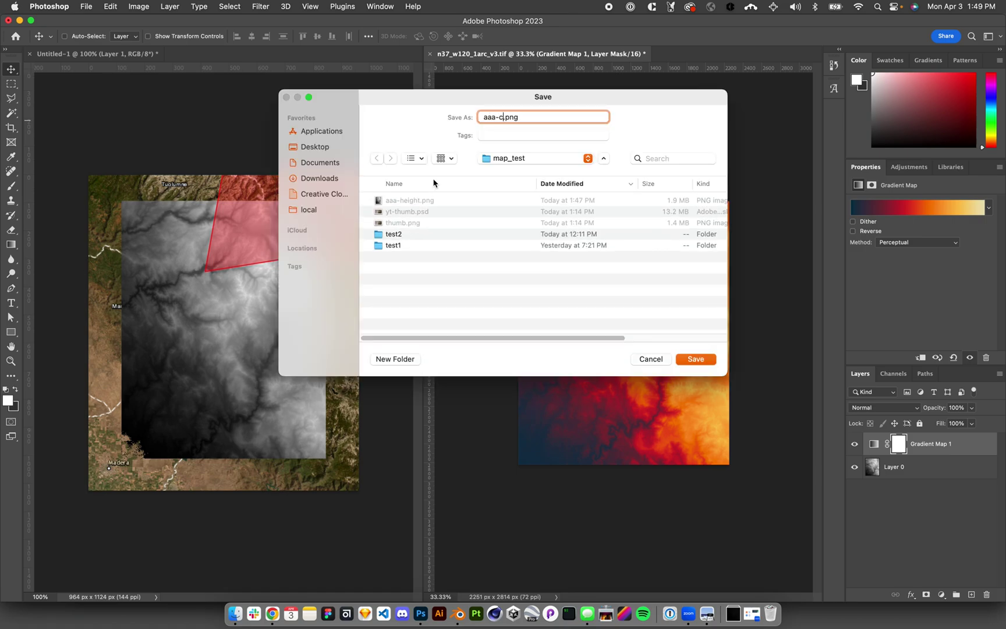
pyautogui.write('r')
pyautogui.press('Return')
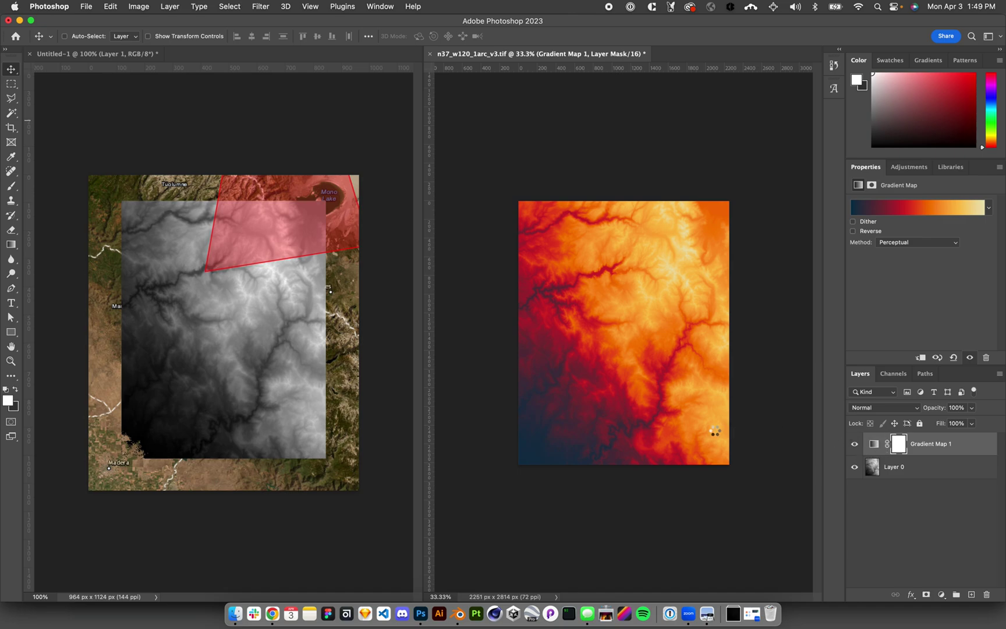
# Step: Compare other custom gradients on the Gradient Map 1 layer and apply the teal, white and coral one
pyautogui.click(873, 444)
pyautogui.click(903, 209)
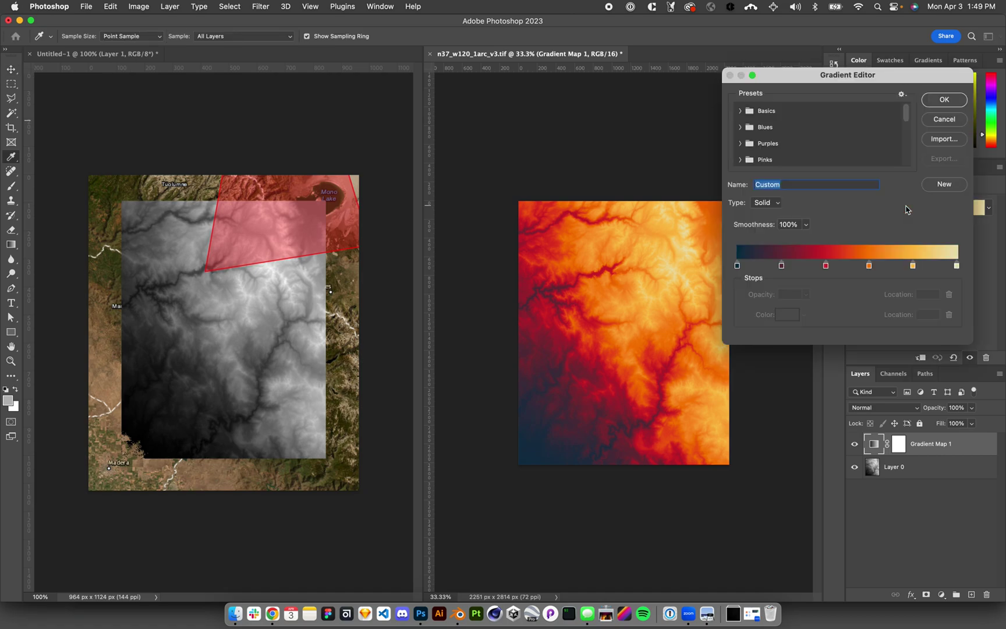
pyautogui.moveTo(904, 117); pyautogui.dragTo(917, 175)
pyautogui.click(851, 156)
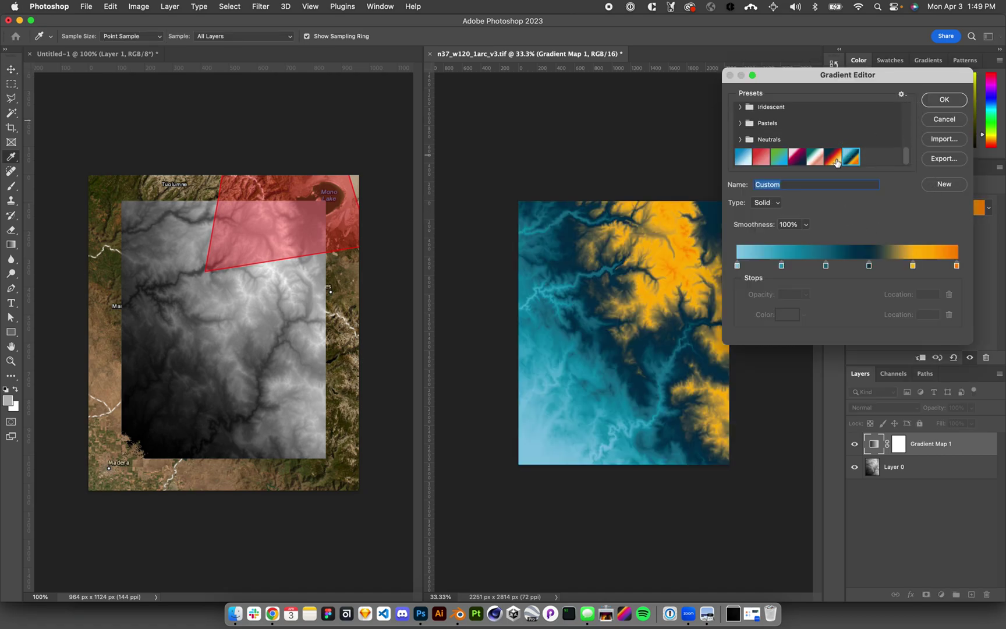
pyautogui.click(797, 157)
pyautogui.click(820, 158)
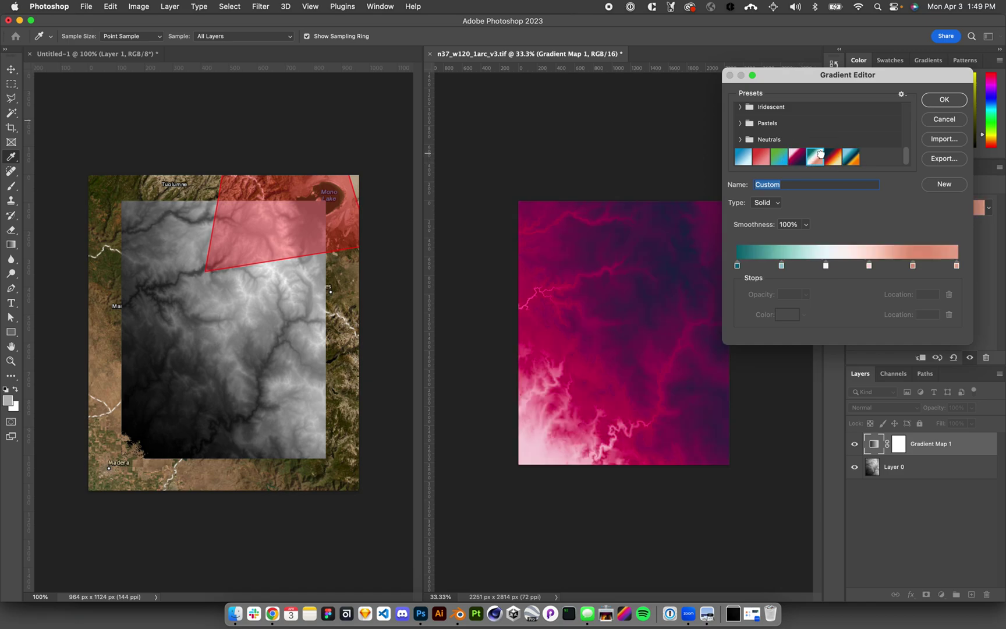
pyautogui.click(944, 100)
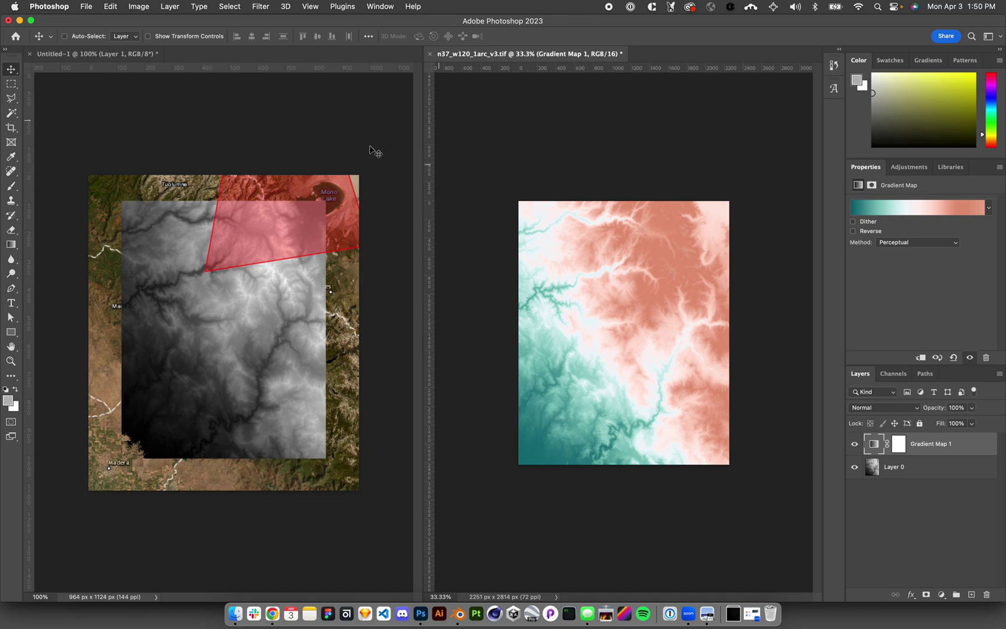
# Step: Export the teal and coral version as a PNG in the map_test folder, basing its file name on aaa-color1
pyautogui.click(85, 7)
pyautogui.moveTo(137, 185)
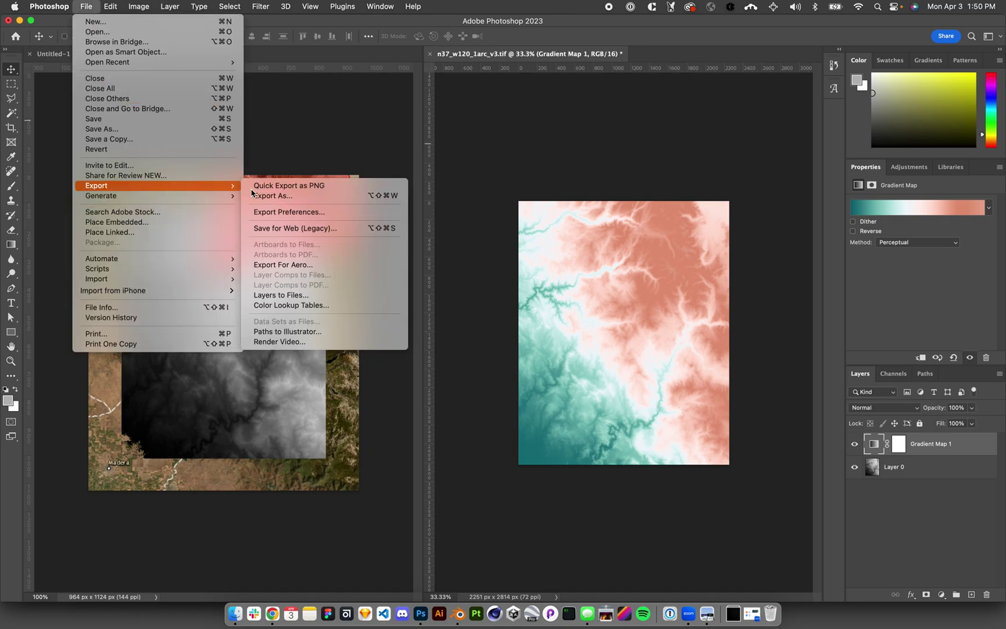
pyautogui.click(270, 187)
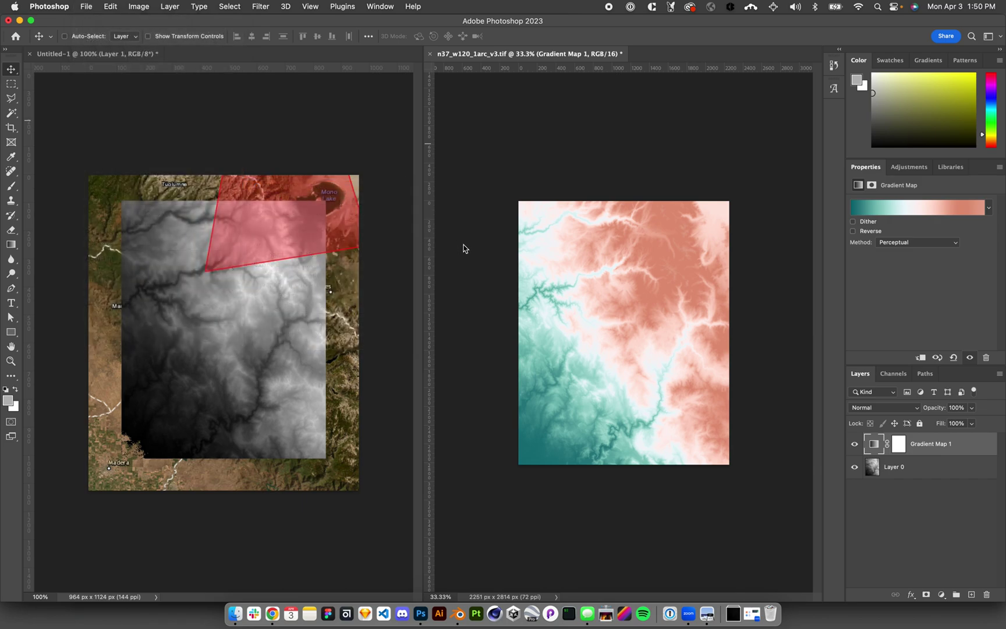
pyautogui.click(435, 201)
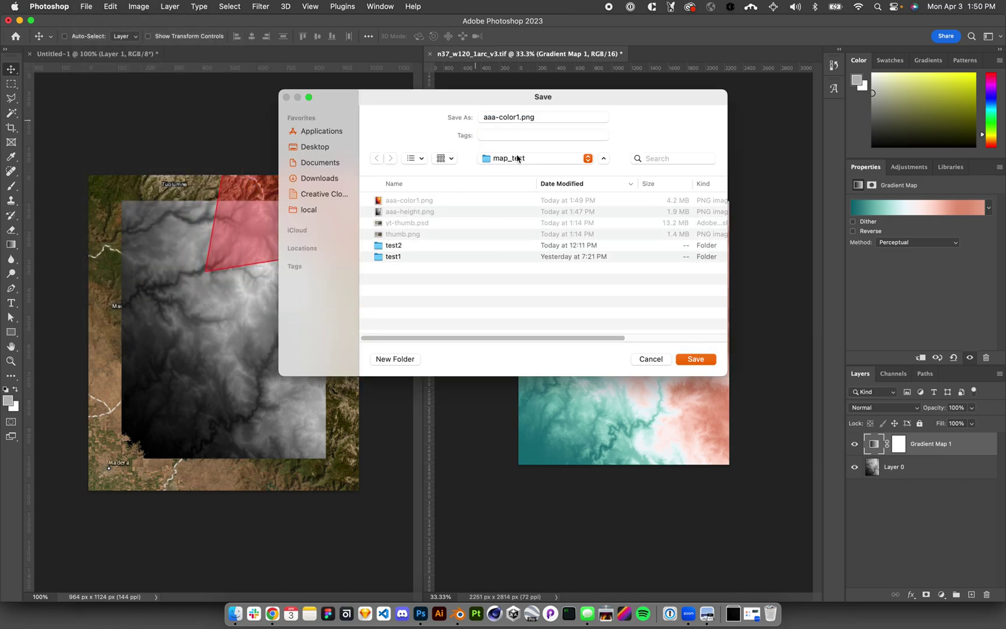
pyautogui.click(520, 116)
pyautogui.press('Return')
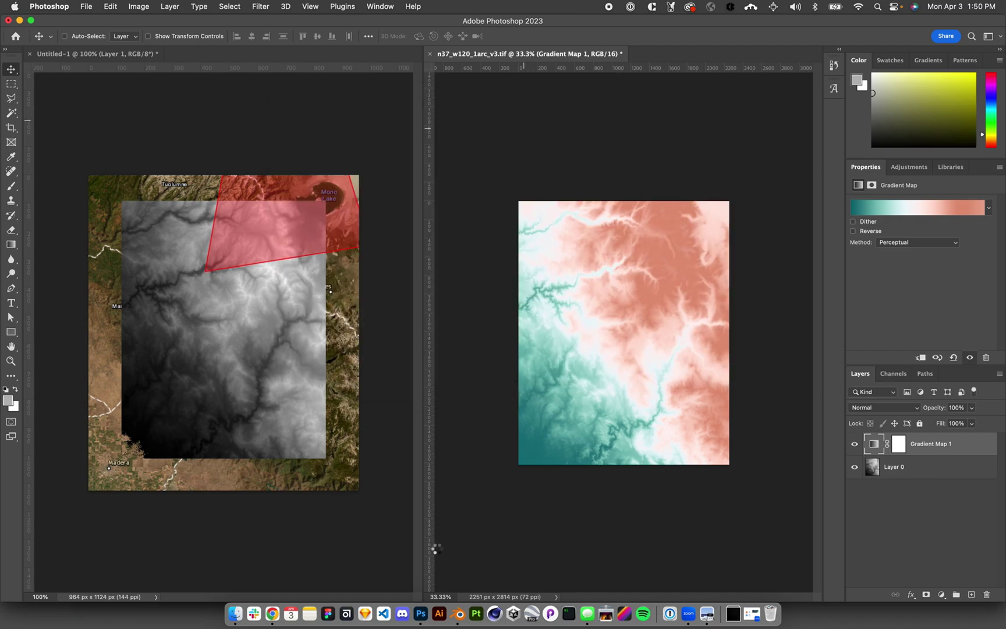
# Step: Switch to Blender, dismiss the splash screen and delete the default cube
pyautogui.click(459, 614)
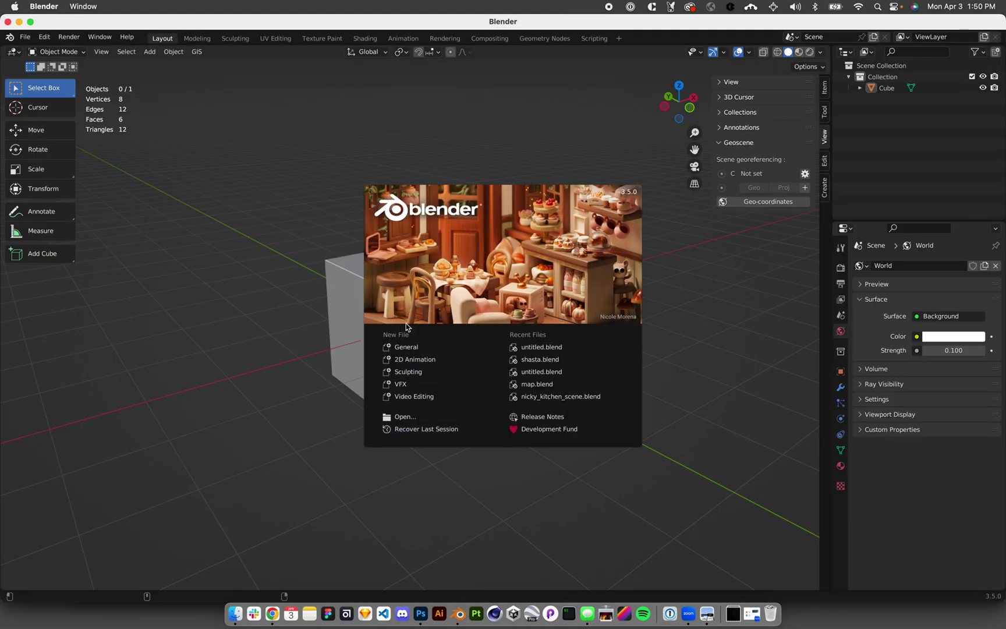
pyautogui.click(279, 387)
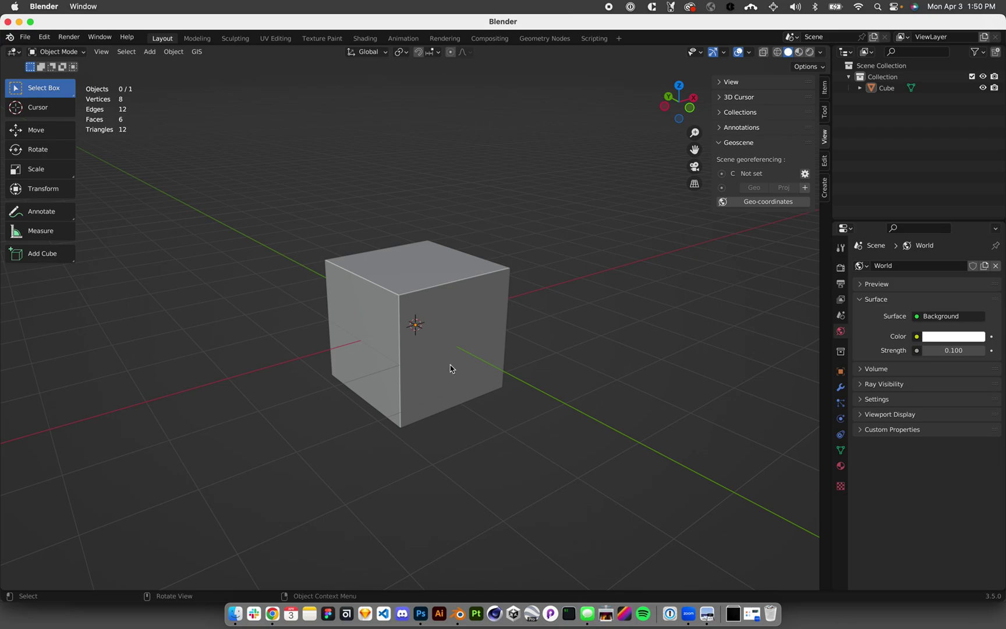
pyautogui.click(427, 345)
pyautogui.press('Delete')
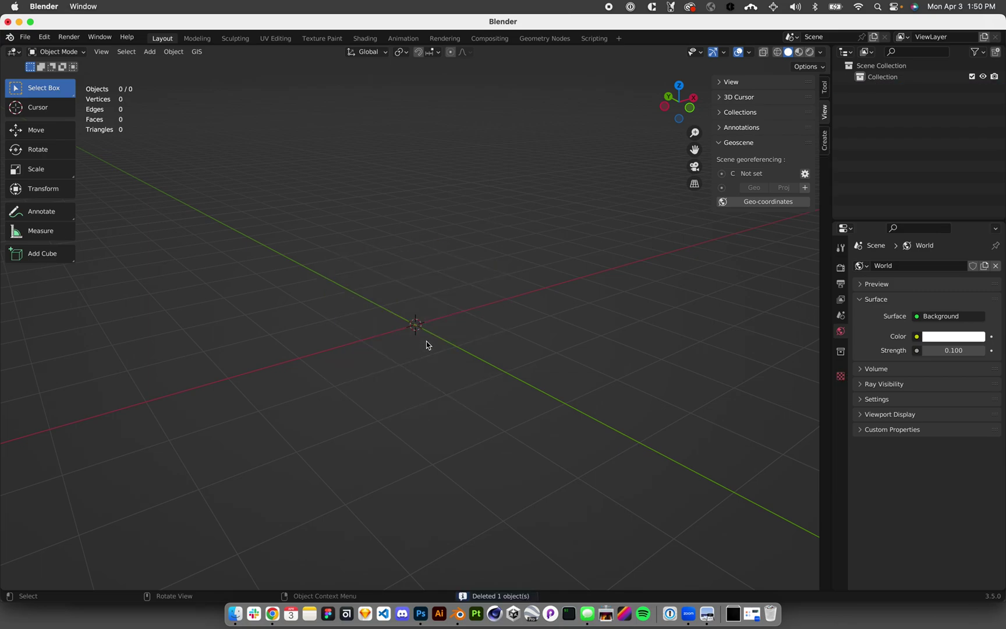
# Step: Add a mesh plane at the world origin
pyautogui.hotkey('shift', 'a')
pyautogui.moveTo(430, 343)
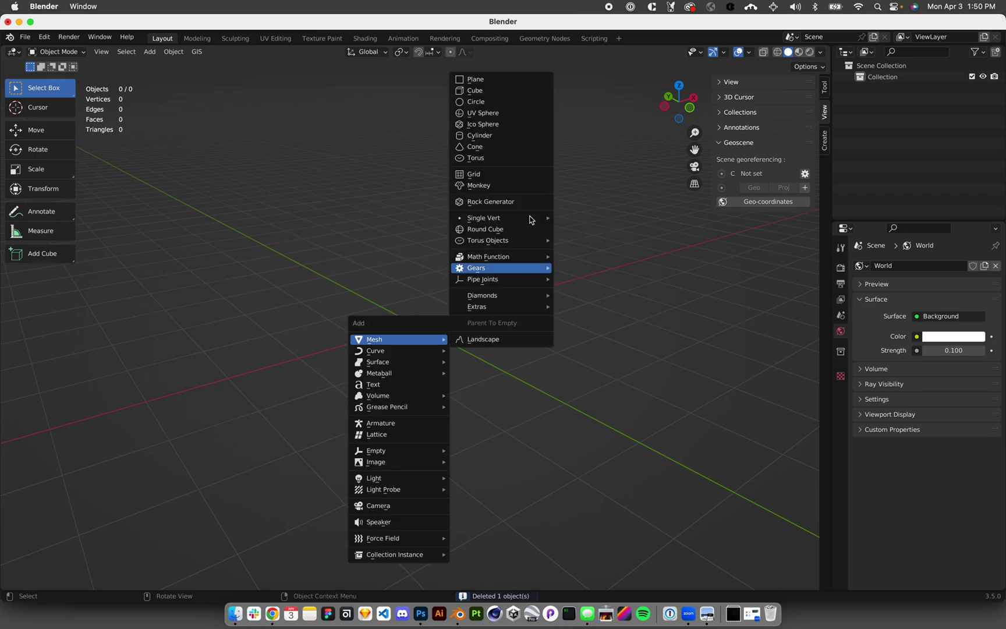
pyautogui.click(476, 81)
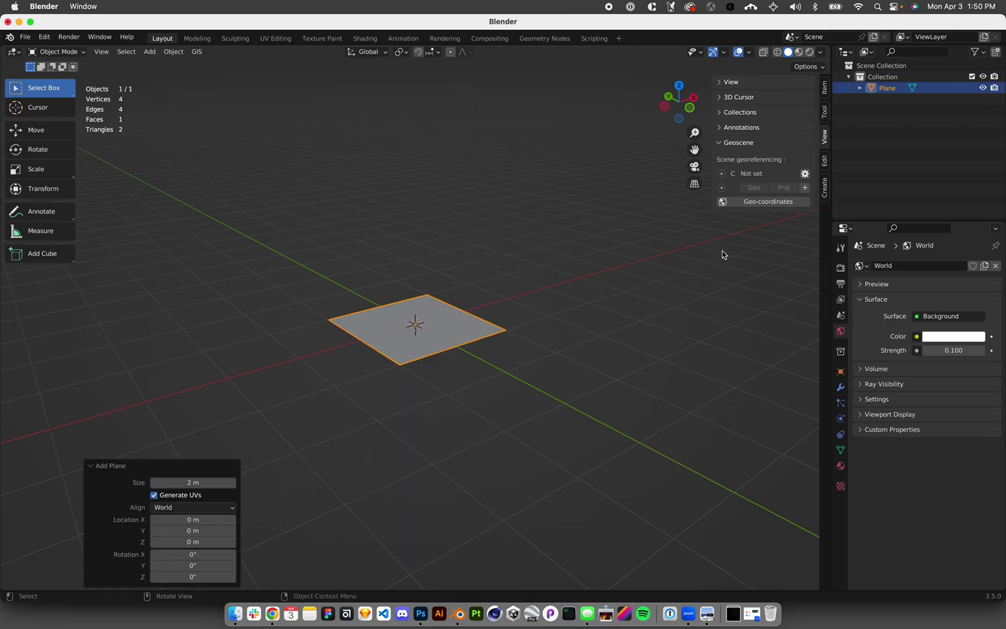
# Step: Set the plane's dimensions to 1 m in X and 1.25 m in Y
pyautogui.click(824, 89)
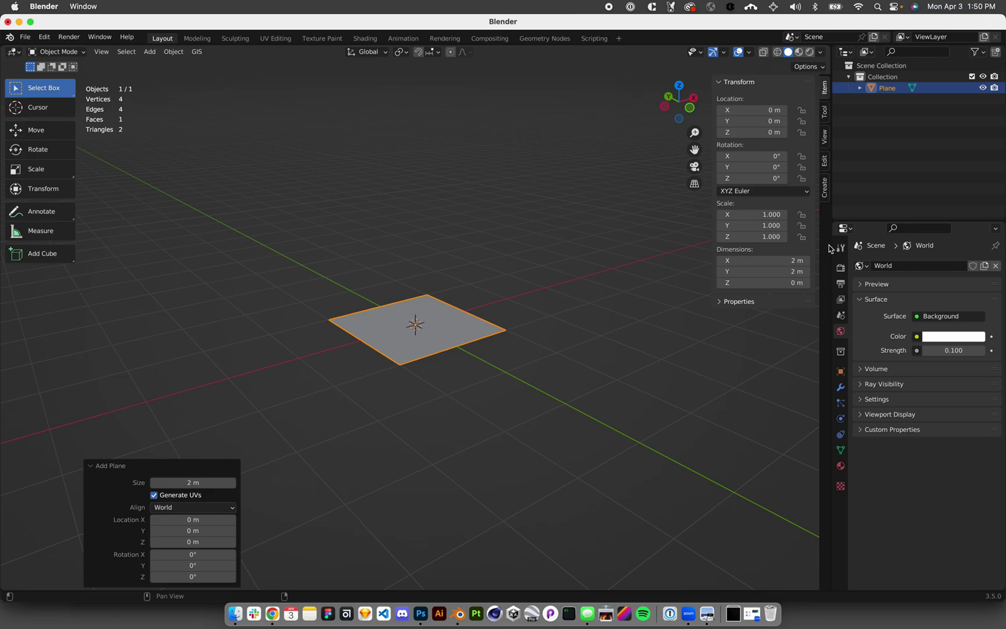
pyautogui.click(795, 260)
pyautogui.write('1')
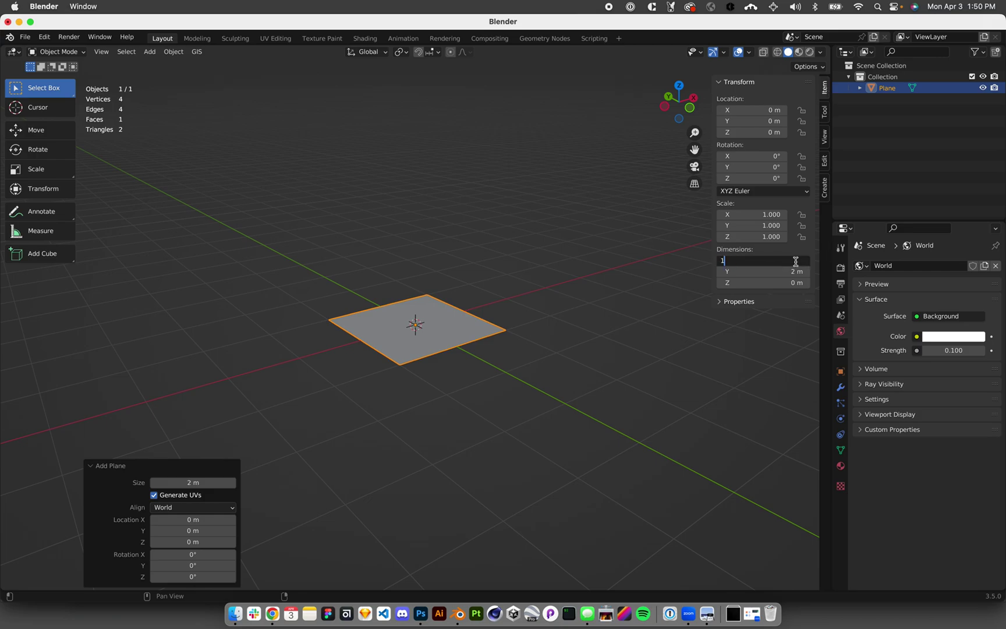
pyautogui.press('Tab')
pyautogui.write('1')
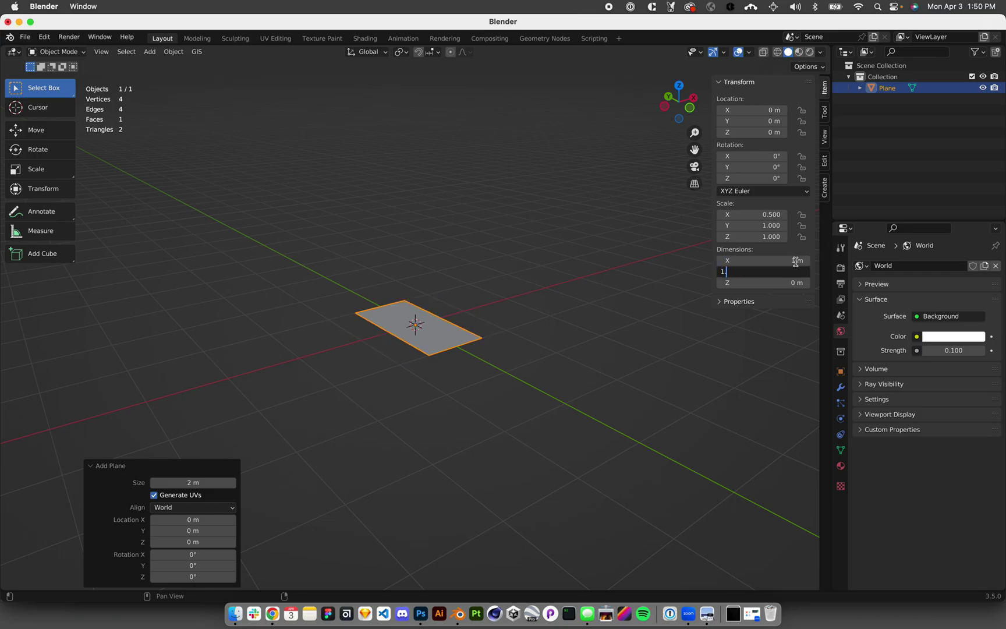
pyautogui.write('.25')
pyautogui.press('Return')
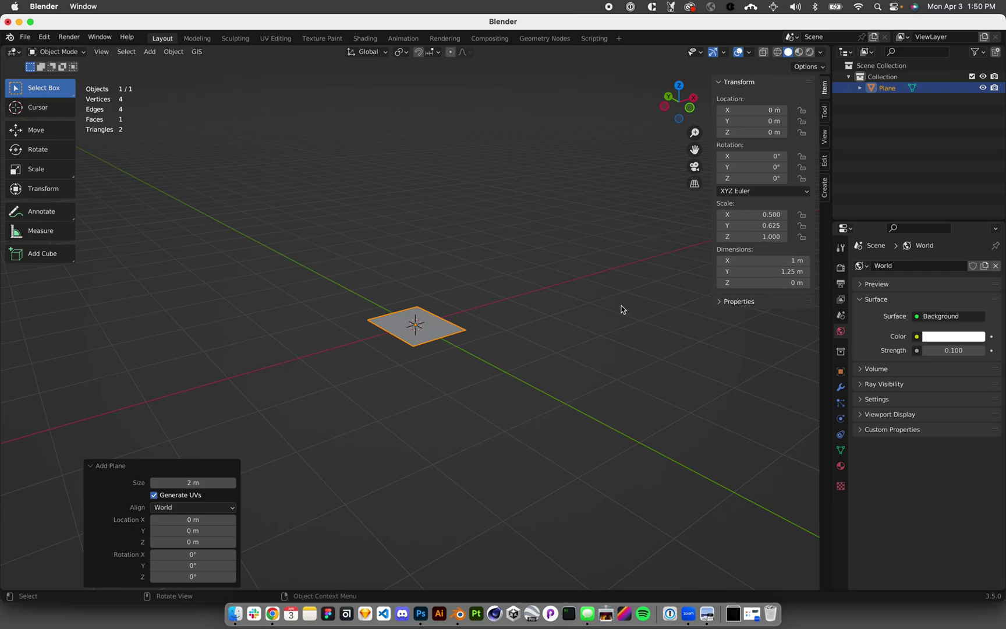
# Step: Scale the plane up uniformly to about 10 m by 12.5 m
pyautogui.click(443, 353)
pyautogui.click(434, 331)
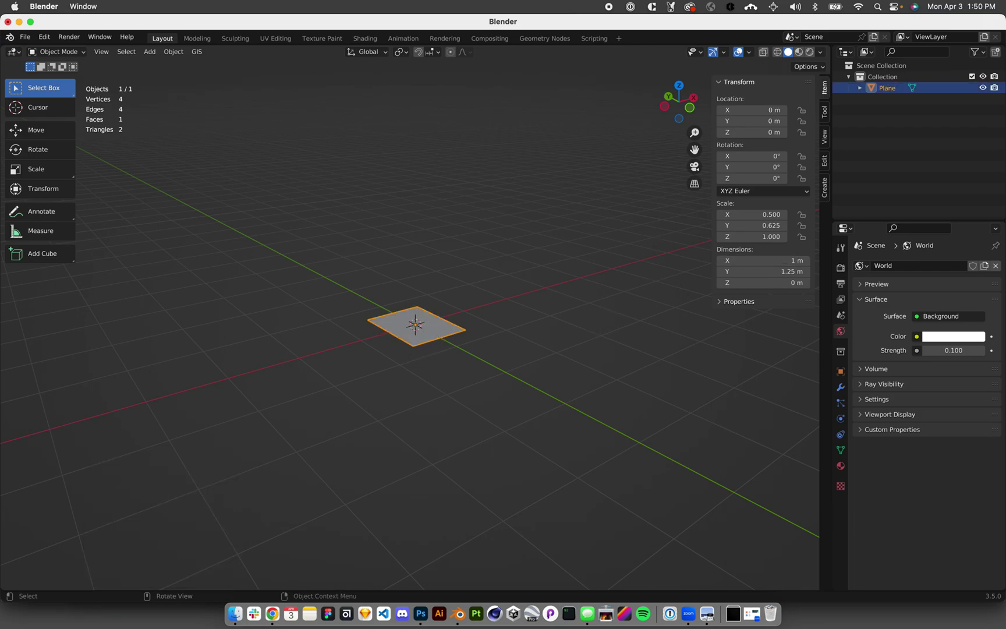
pyautogui.press('s')
pyautogui.click(540, 402)
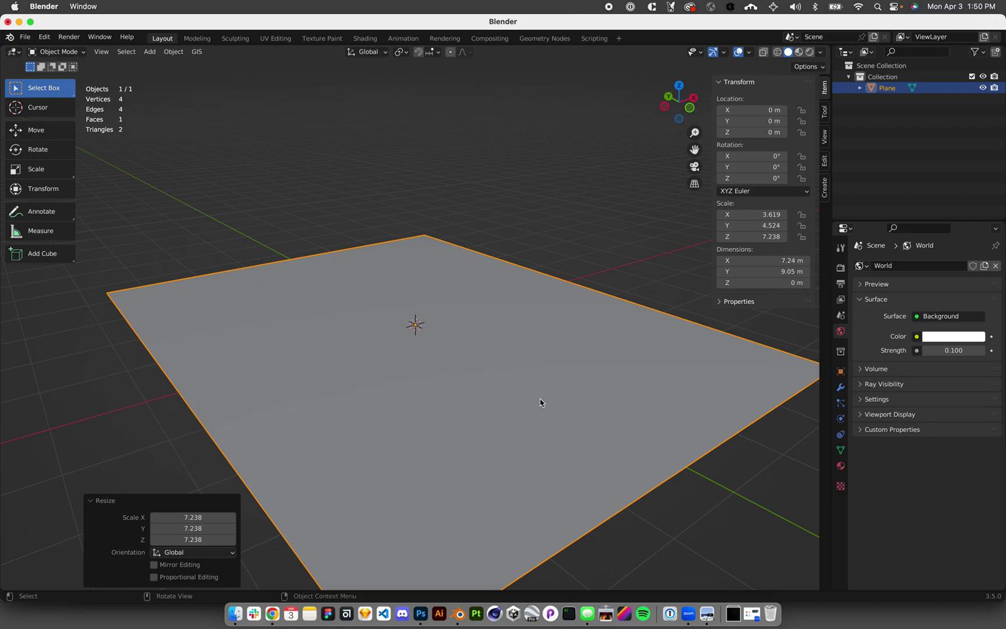
pyautogui.hscroll(-10, 534, 422)
pyautogui.scroll(-5, 527, 443)
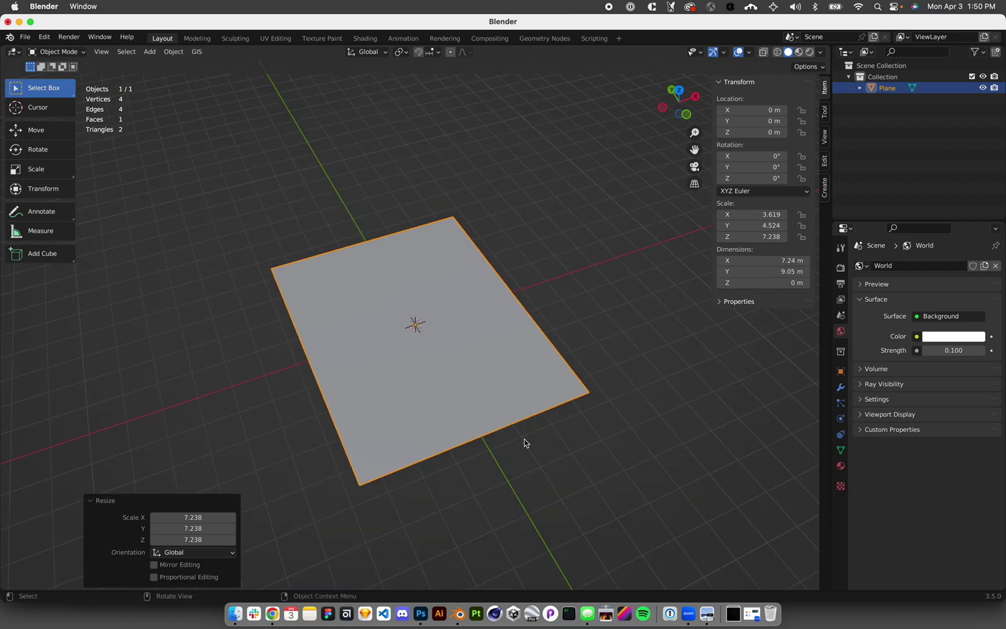
pyautogui.scroll(5, 517, 364)
pyautogui.scroll(-3, 499, 386)
pyautogui.press('s')
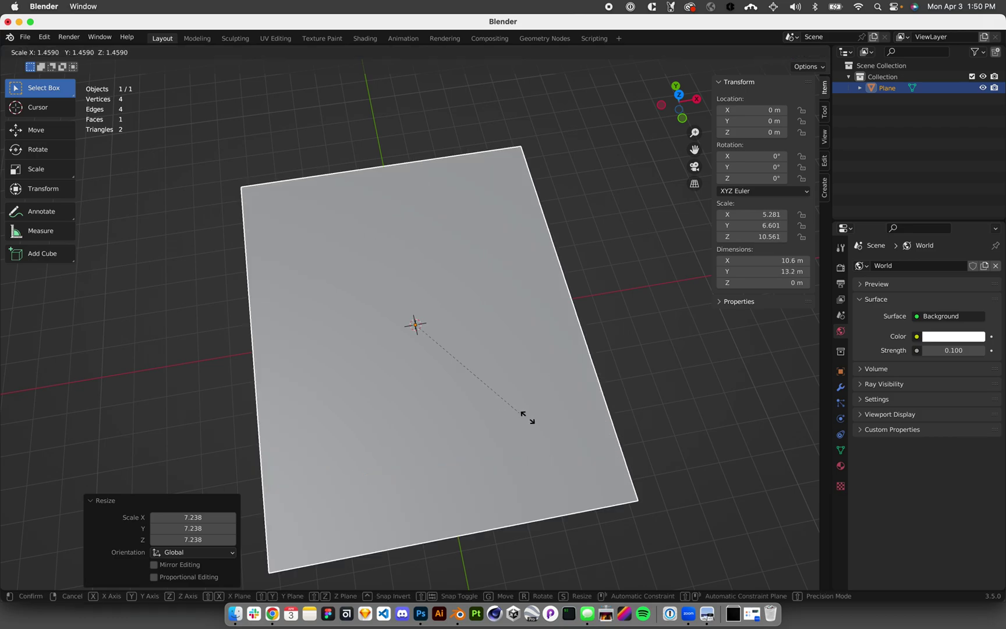
pyautogui.click(518, 407)
pyautogui.hscroll(5, 501, 419)
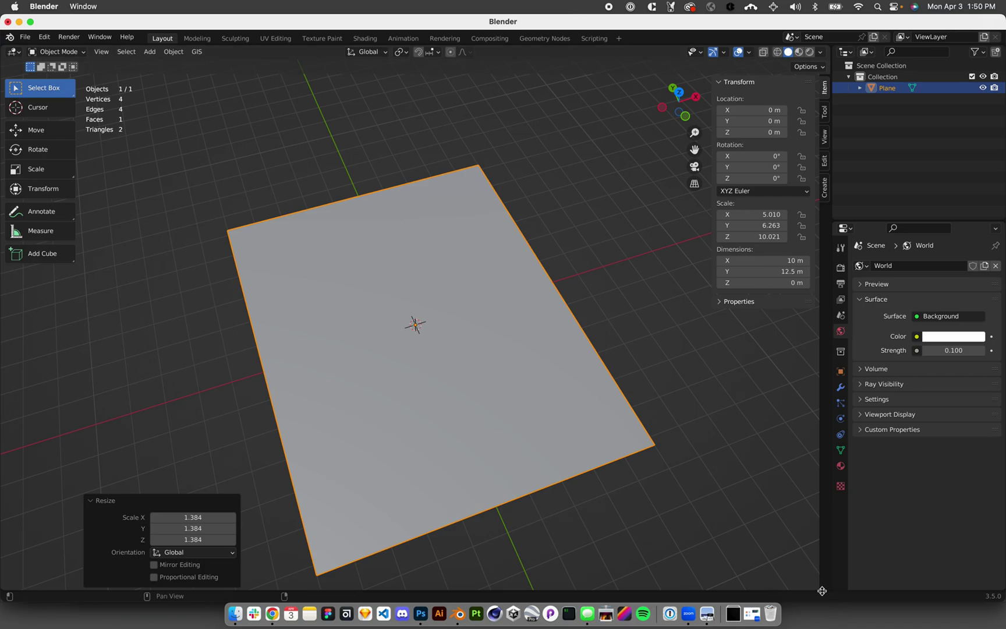
# Step: Split the 3D viewport horizontally and turn the lower area into a Shader Editor
pyautogui.moveTo(828, 588); pyautogui.dragTo(814, 420)
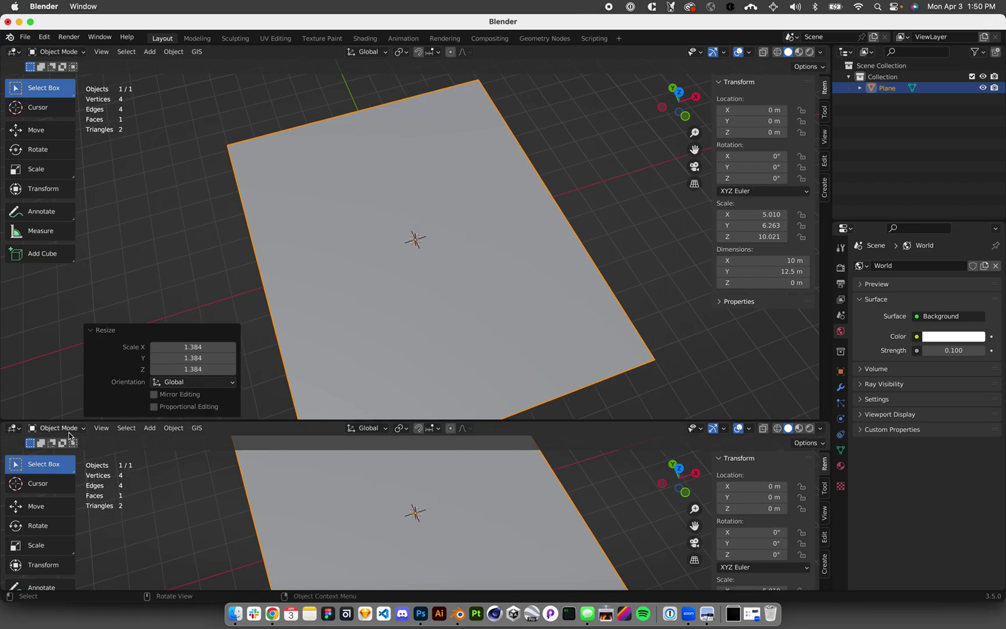
pyautogui.click(12, 431)
pyautogui.click(89, 534)
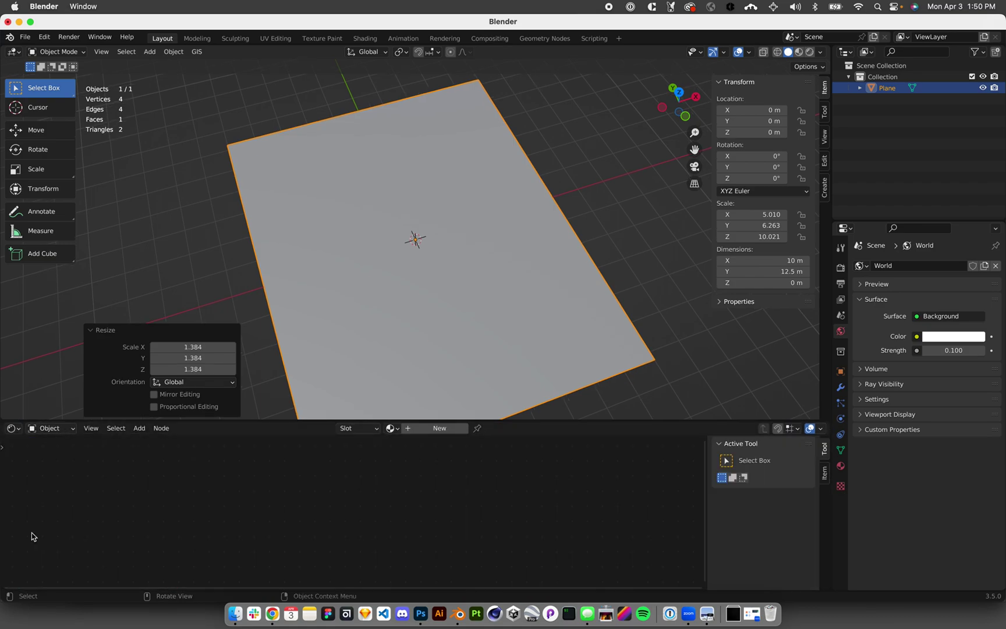
# Step: Create a new material on the plane and bring up its material properties down to the Displacement settings
pyautogui.click(438, 428)
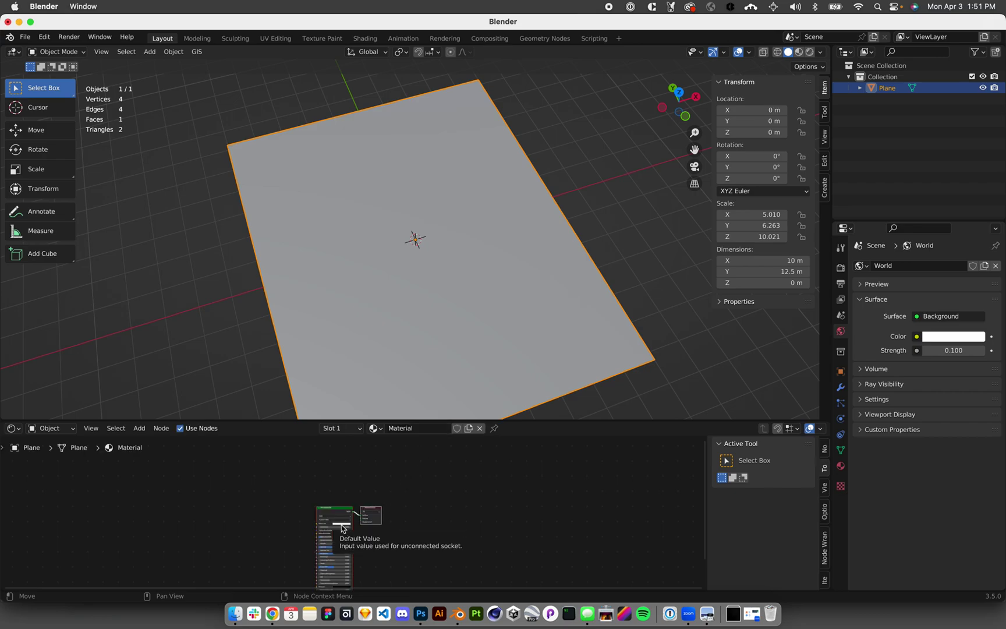
pyautogui.scroll(4, 323, 536)
pyautogui.moveTo(320, 532); pyautogui.dragTo(399, 505, button='middle')
pyautogui.click(840, 466)
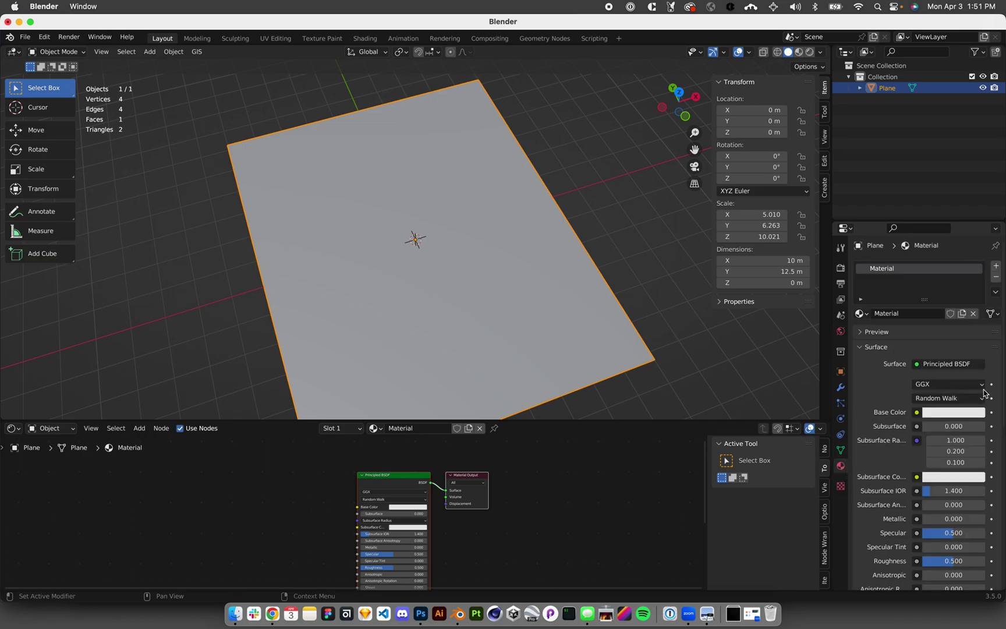
pyautogui.scroll(-10, 967, 448)
pyautogui.scroll(-5, 972, 447)
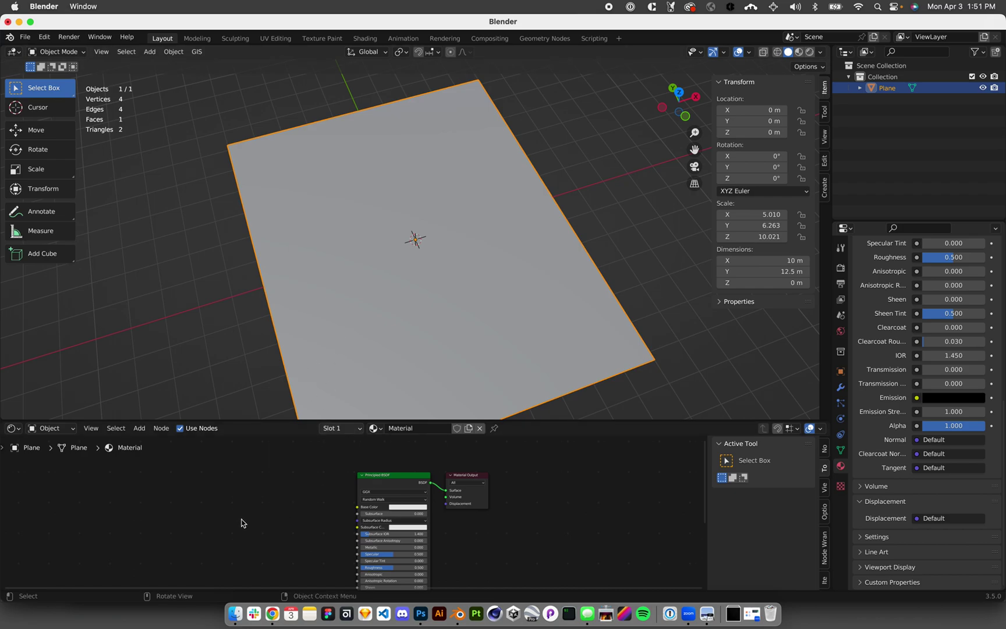
# Step: Add an Image Texture node and connect its Color output to the Principled BSDF's Base Color
pyautogui.hotkey('shift', 'a')
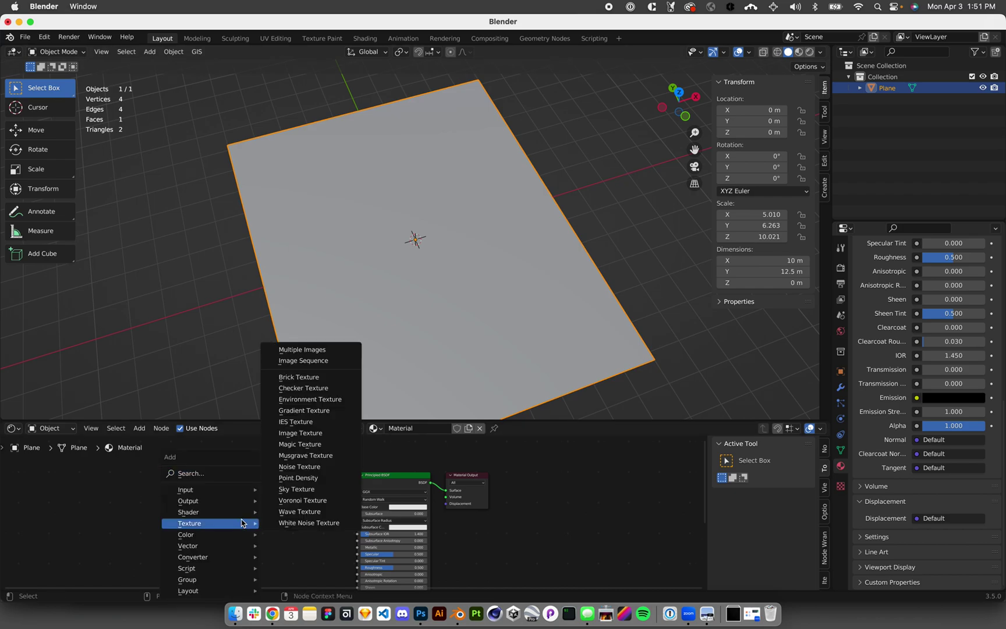
pyautogui.click(232, 473)
pyautogui.write('image')
pyautogui.press('Return')
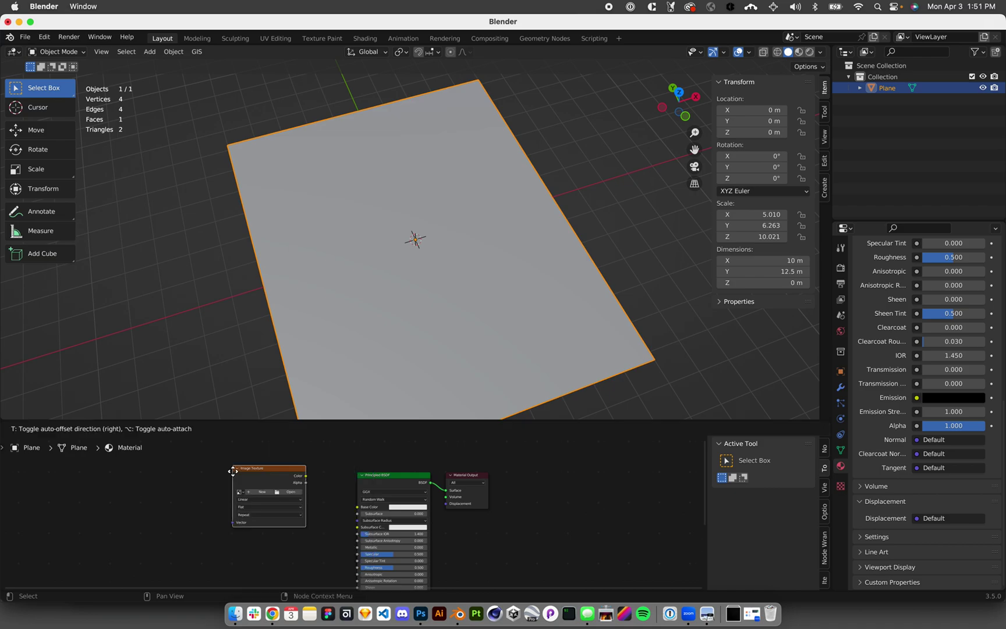
pyautogui.click(224, 480)
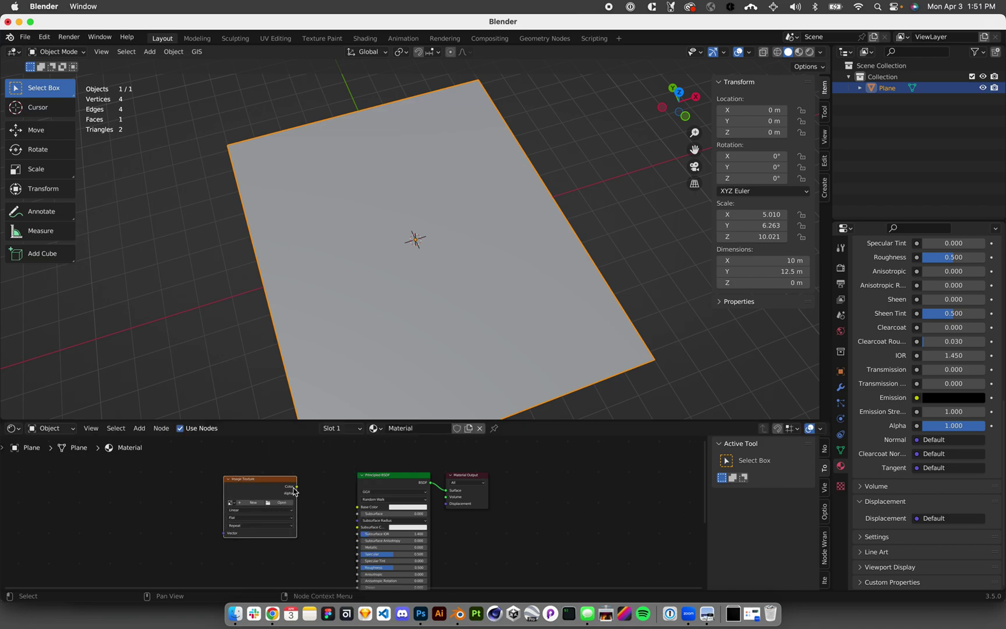
pyautogui.moveTo(296, 489); pyautogui.dragTo(358, 506)
pyautogui.scroll(2, 358, 510)
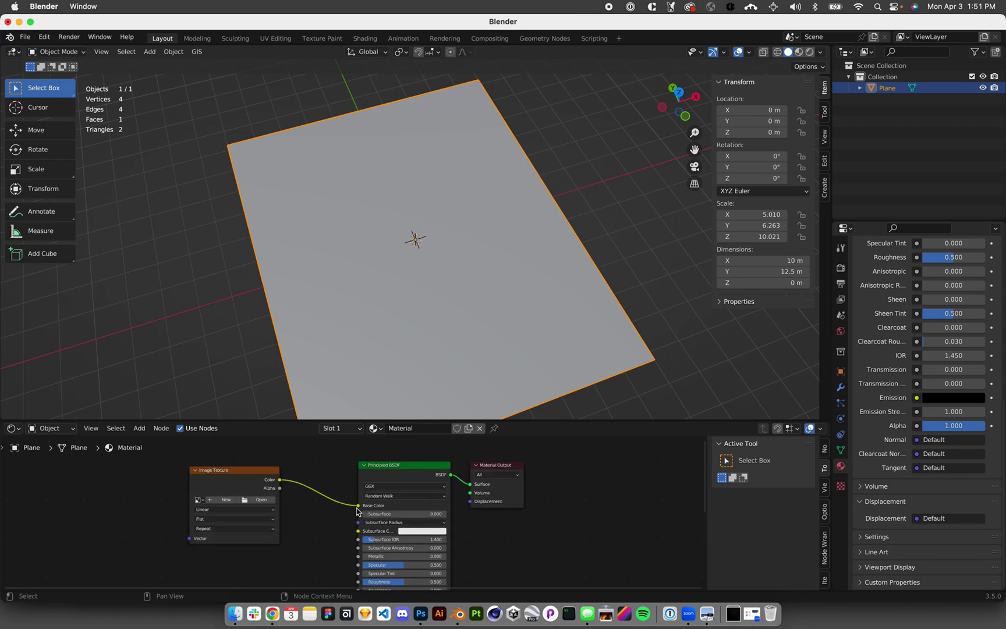
# Step: Load aaa-height.png from the Documents/blender/map_test folder into the Image Texture node
pyautogui.scroll(2, 358, 511)
pyautogui.click(225, 494)
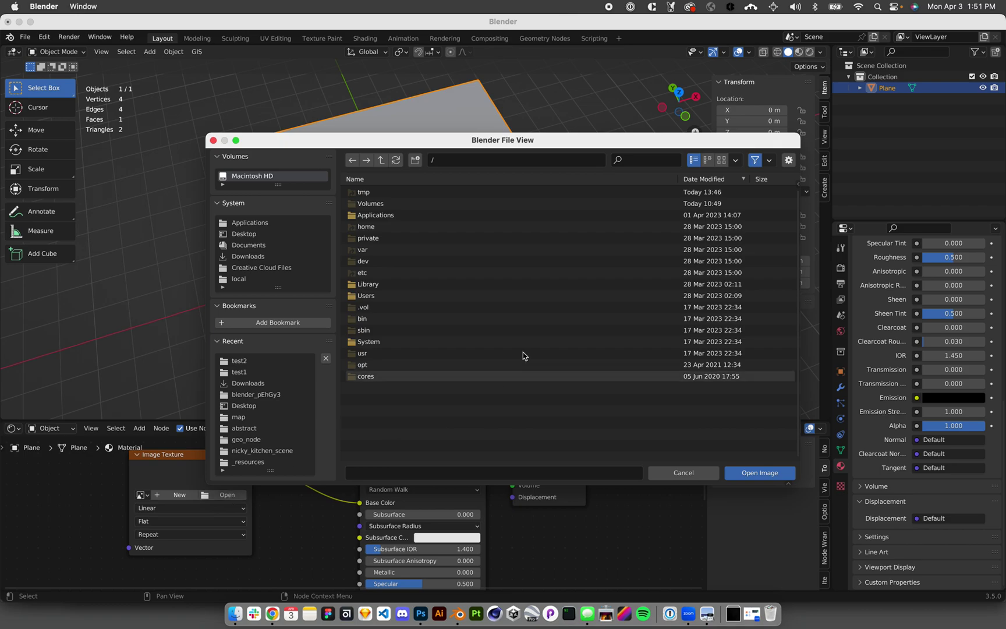
pyautogui.click(242, 235)
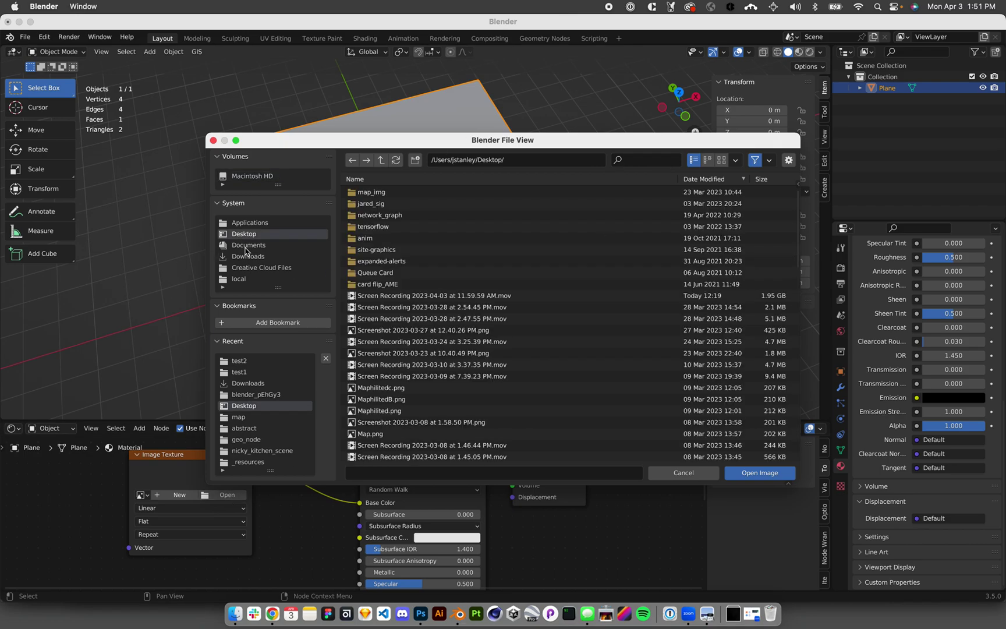
pyautogui.click(247, 245)
pyautogui.click(366, 193)
pyautogui.click(373, 196)
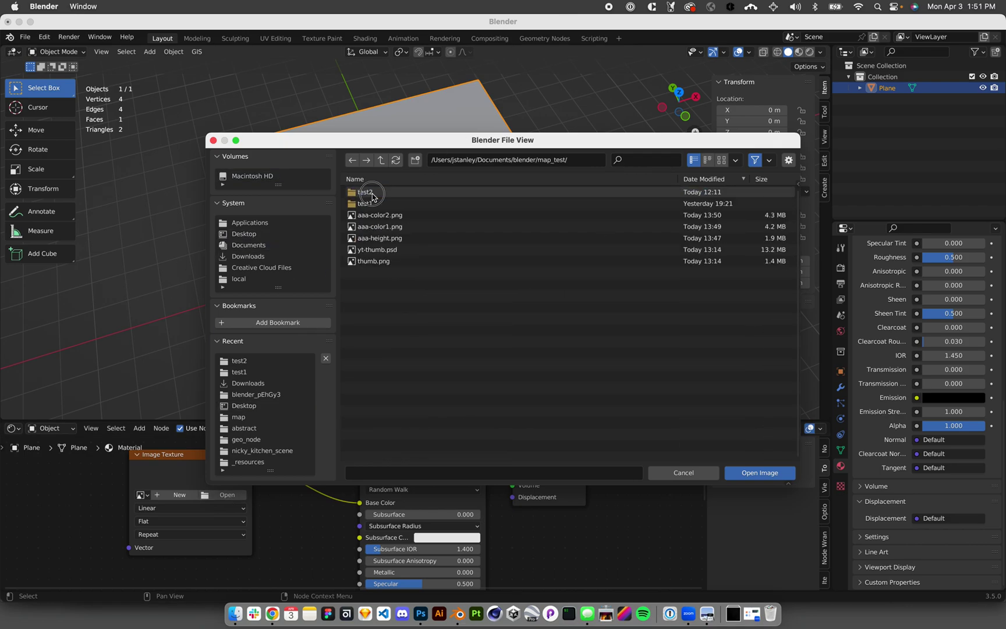
pyautogui.click(352, 194)
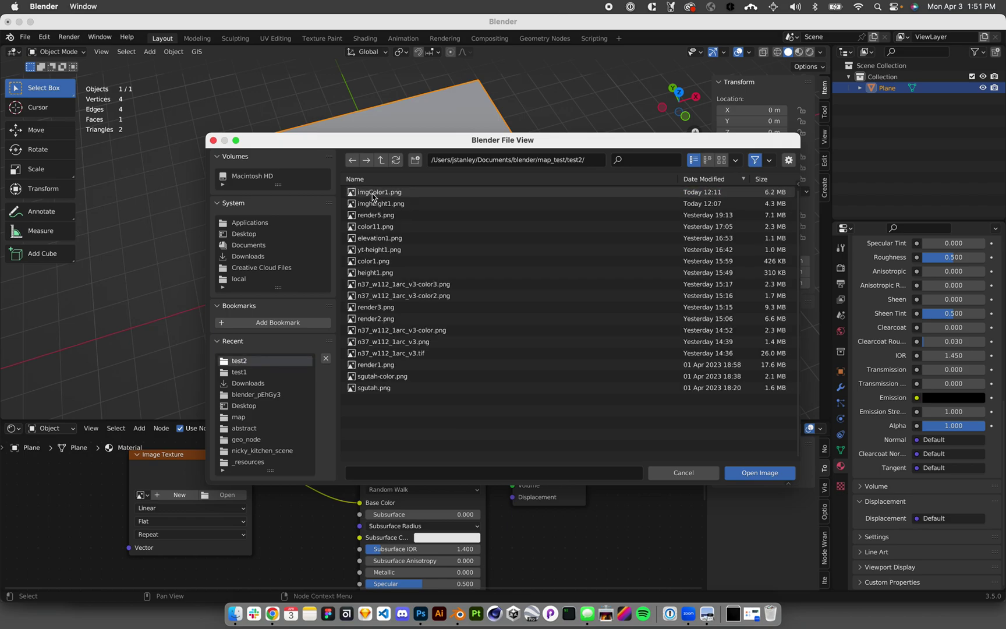
pyautogui.click(352, 160)
pyautogui.doubleClick(378, 242)
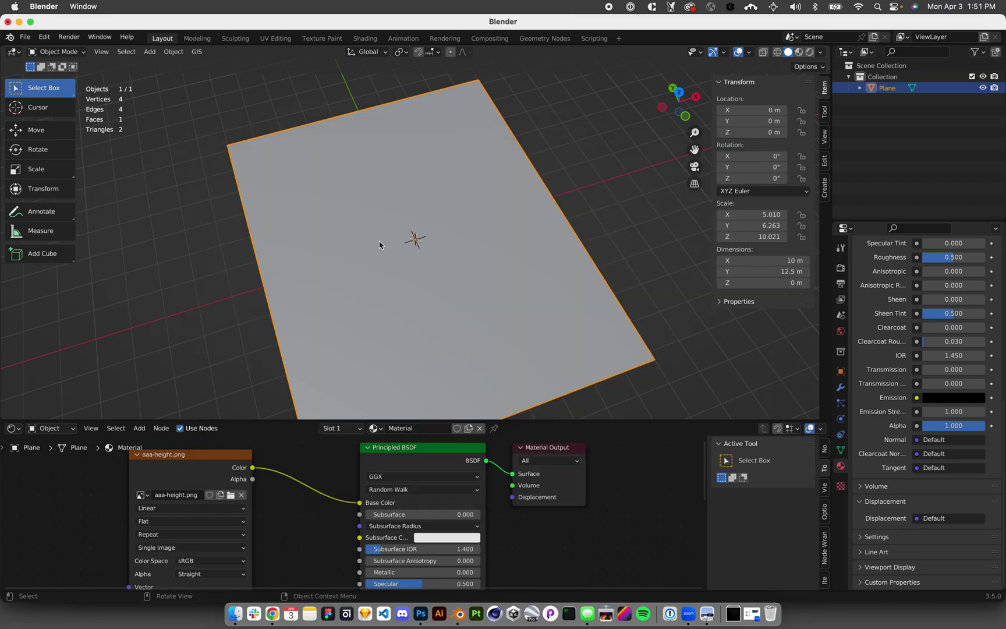
# Step: Switch the viewport to rendered shading and add a sun light at the world origin
pyautogui.click(809, 52)
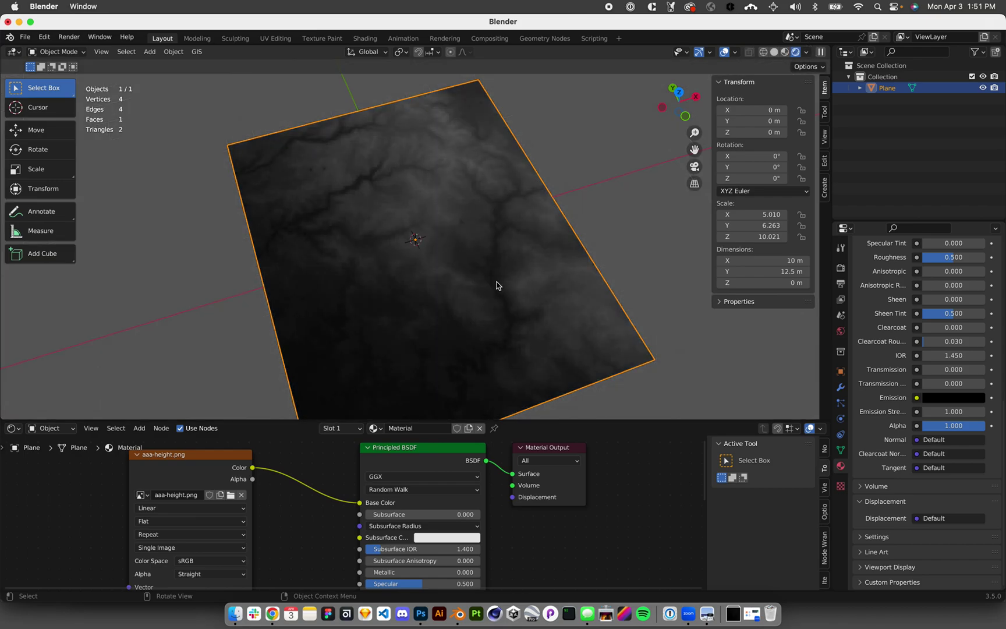
pyautogui.hotkey('shift', 'a')
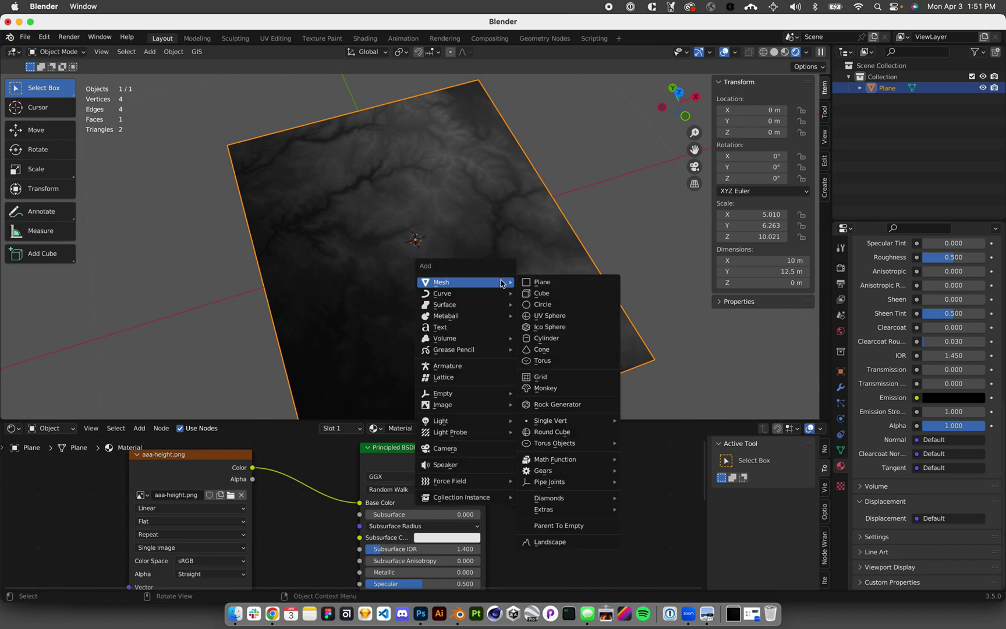
pyautogui.moveTo(477, 421)
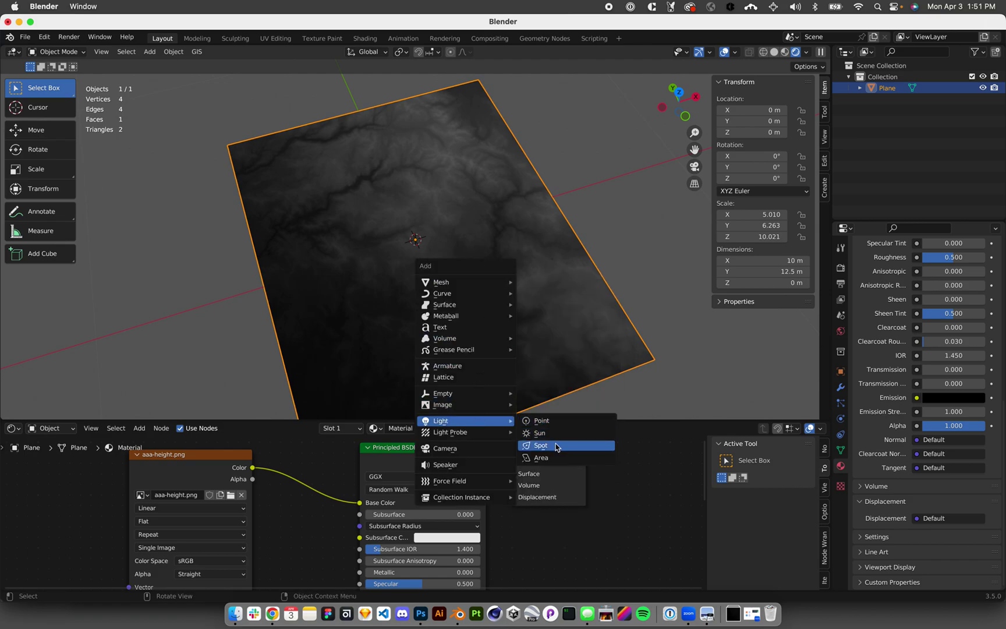
pyautogui.click(554, 435)
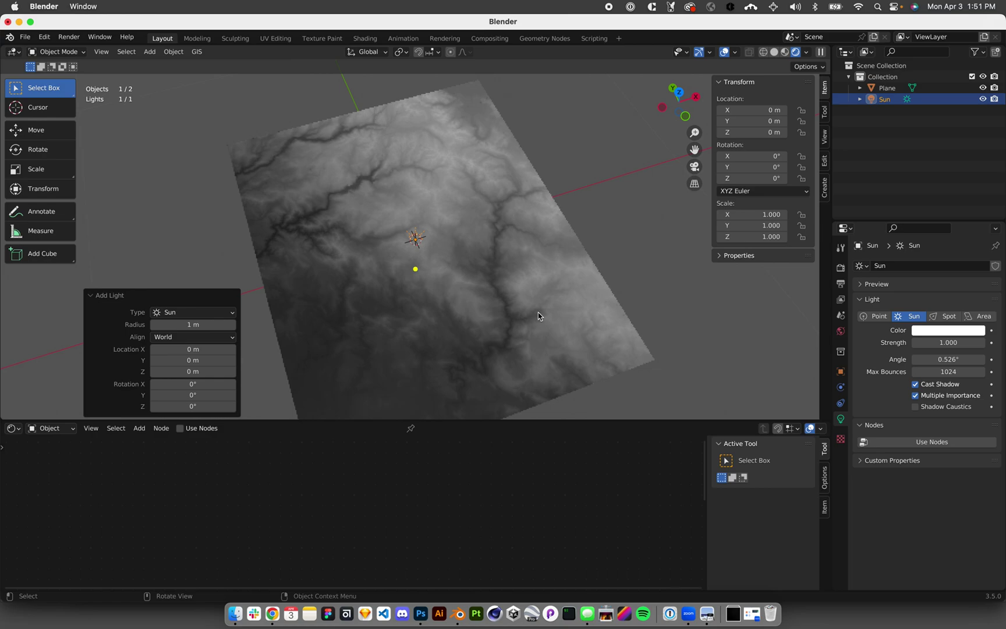
pyautogui.moveTo(507, 323); pyautogui.dragTo(505, 323, button='middle')
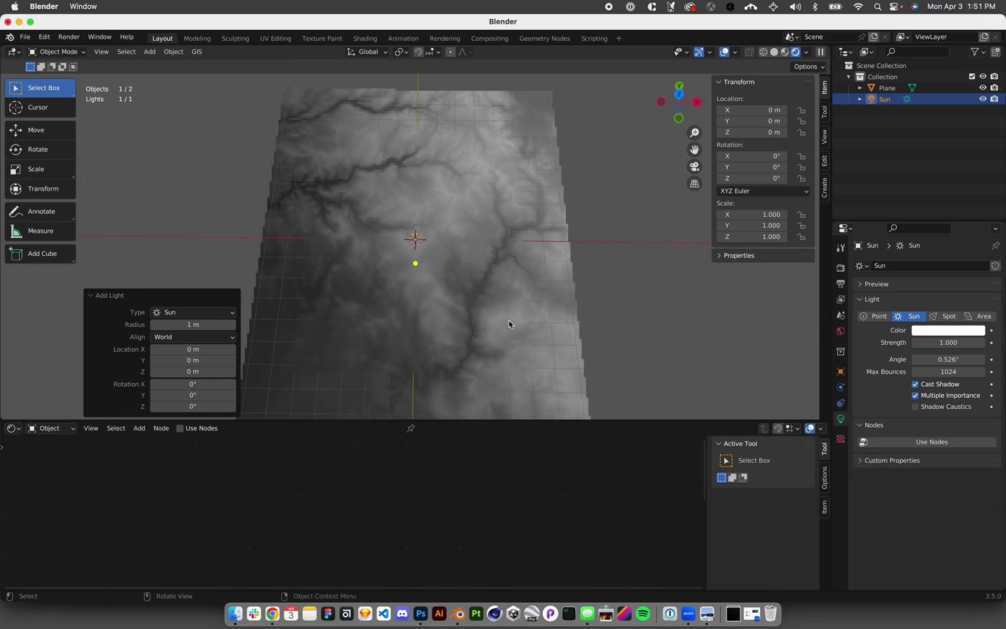
pyautogui.scroll(-3, 508, 324)
pyautogui.scroll(2, 506, 324)
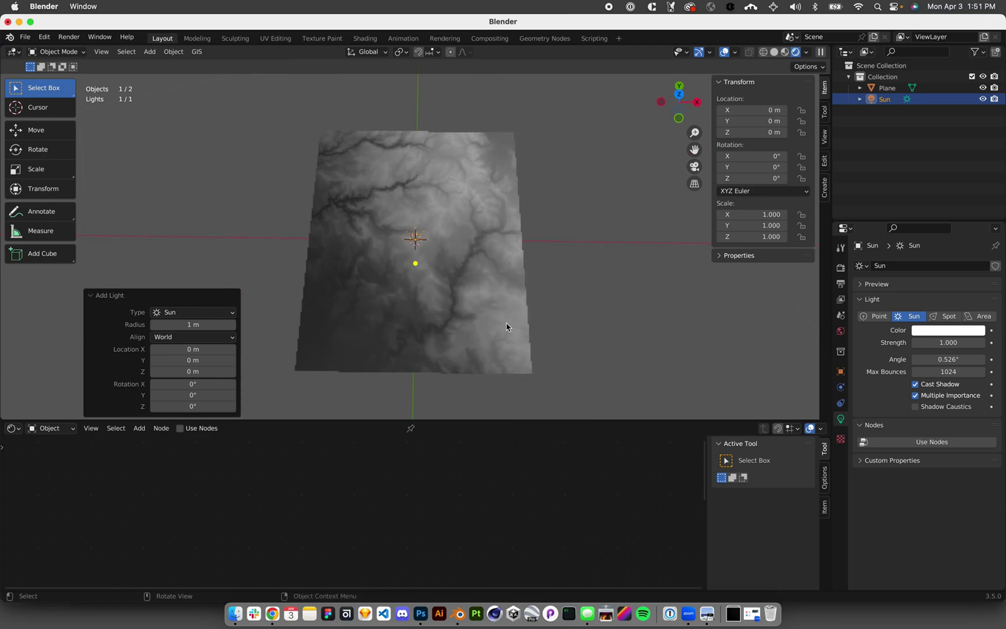
# Step: Select the plane and move its Principled BSDF and Material Output nodes further apart
pyautogui.click(445, 287)
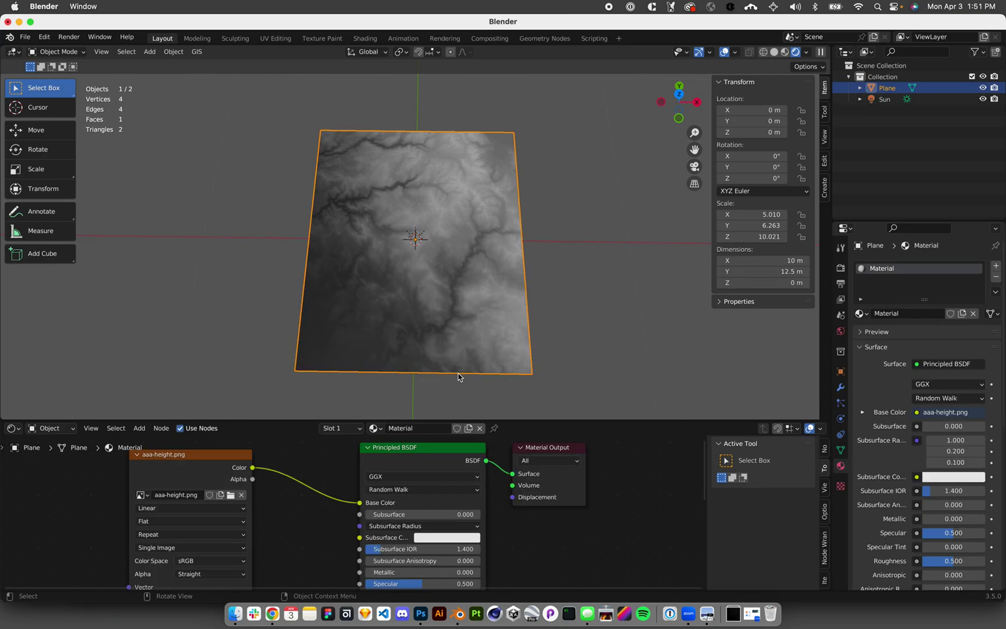
pyautogui.scroll(-4, 315, 511)
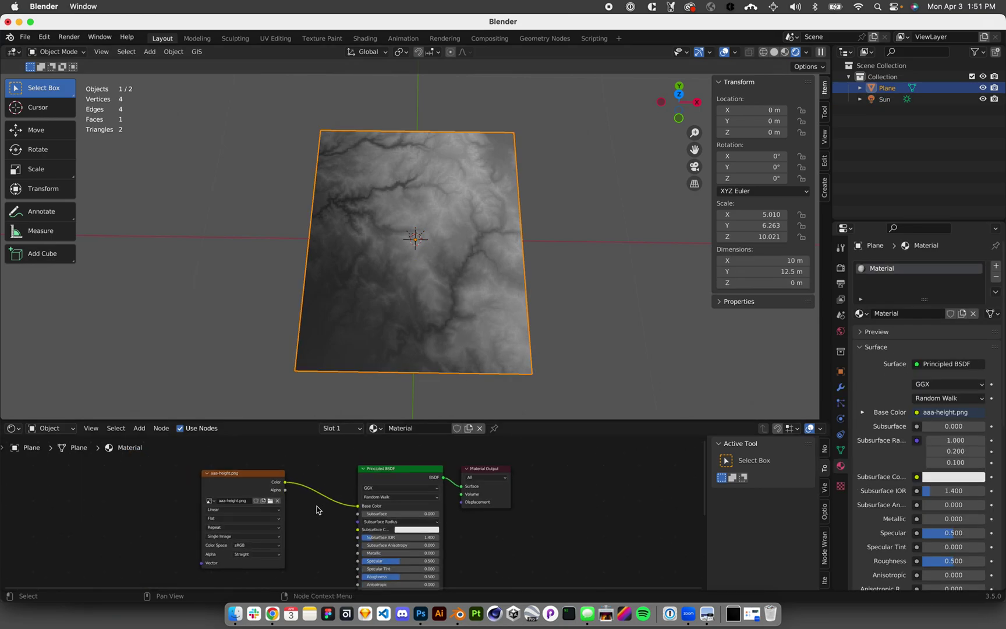
pyautogui.moveTo(468, 479); pyautogui.dragTo(517, 470)
pyautogui.moveTo(399, 478); pyautogui.dragTo(413, 472)
pyautogui.moveTo(514, 473); pyautogui.dragTo(568, 469)
# Step: Duplicate the aaa-height.png texture node and place the copy between the Principled BSDF and Material Output, slightly below them
pyautogui.click(263, 484)
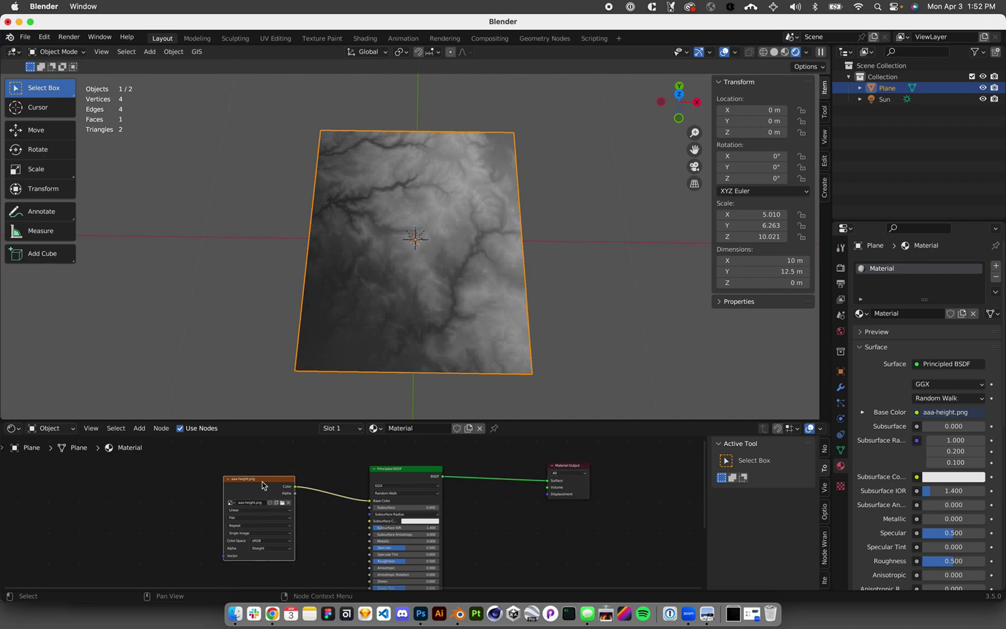
pyautogui.hotkey('shift', 'd')
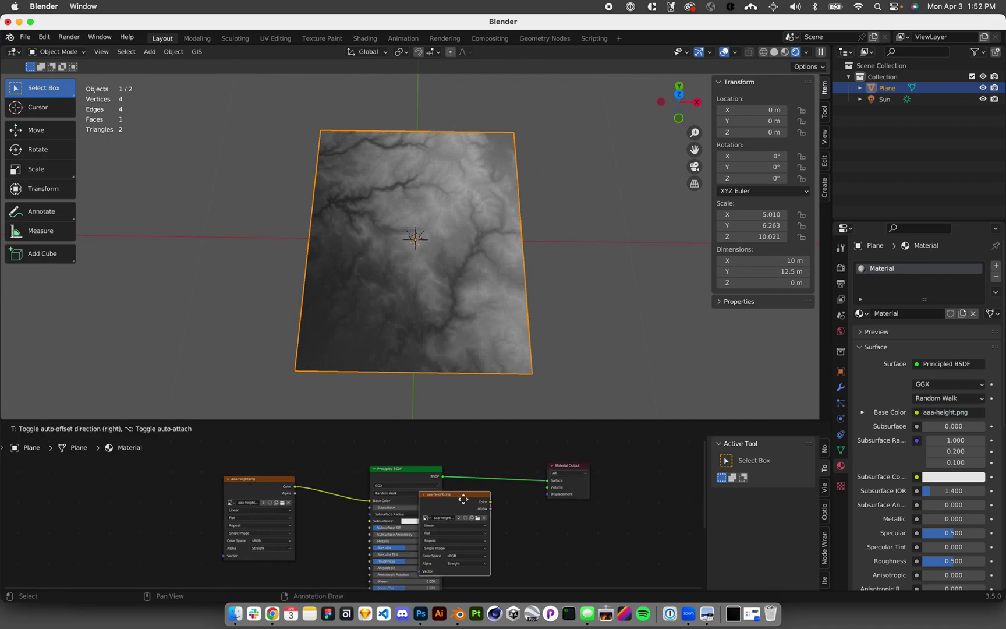
pyautogui.click(498, 524)
pyautogui.scroll(2, 500, 501)
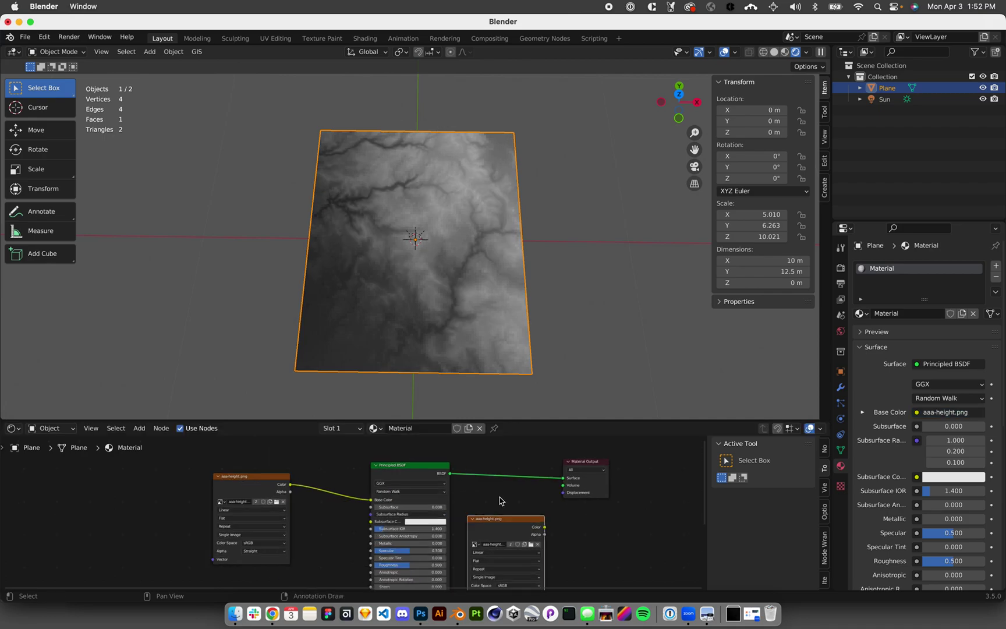
pyautogui.moveTo(489, 488); pyautogui.dragTo(312, 484, button='middle')
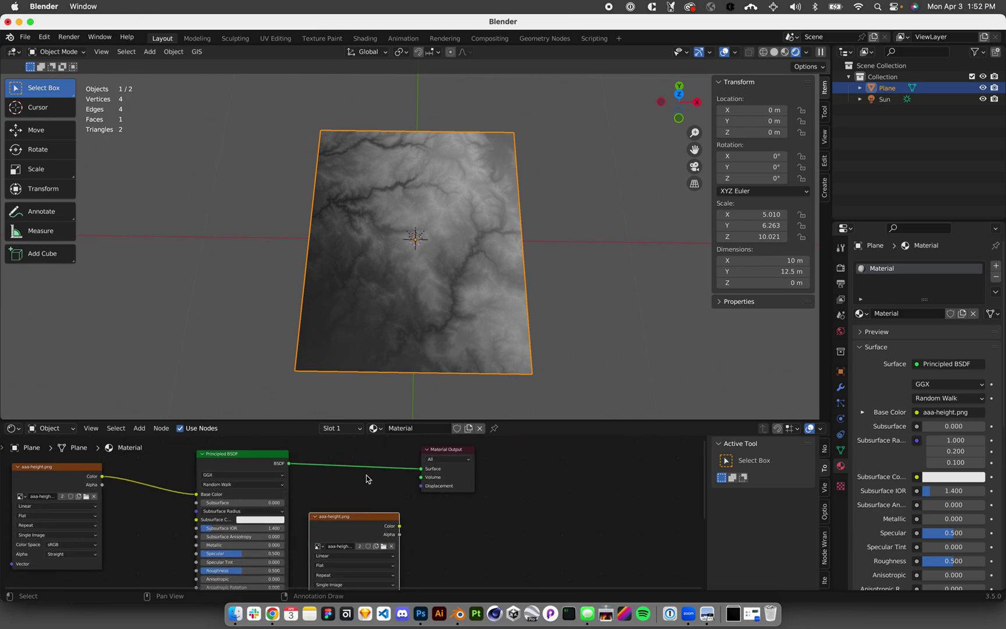
# Step: Connect the duplicated height texture's Color output to the Material Output's Displacement input and move the Material Output further away
pyautogui.moveTo(464, 451); pyautogui.dragTo(488, 454)
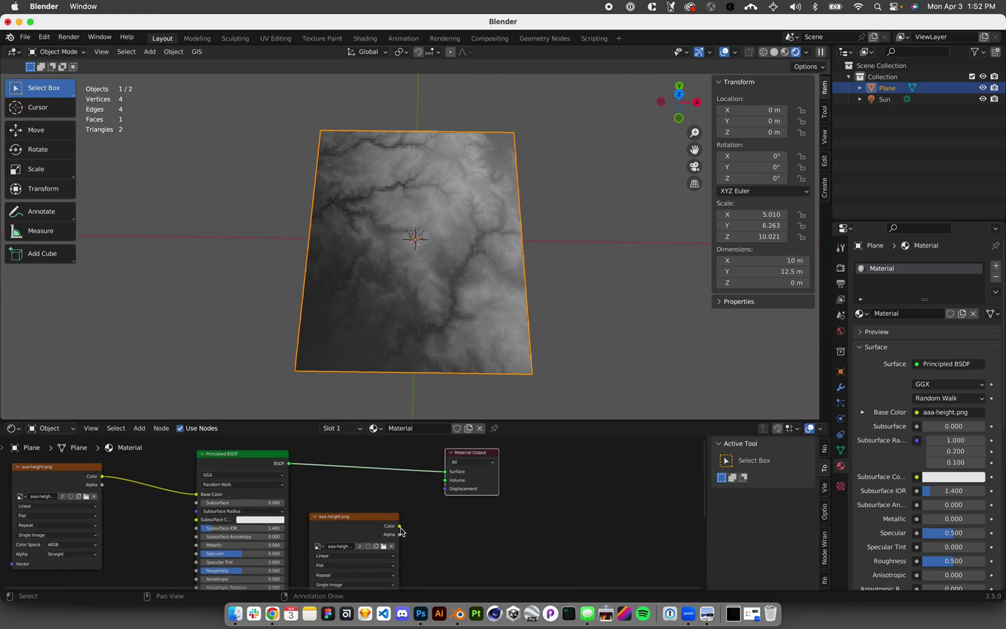
pyautogui.moveTo(400, 525); pyautogui.dragTo(446, 489)
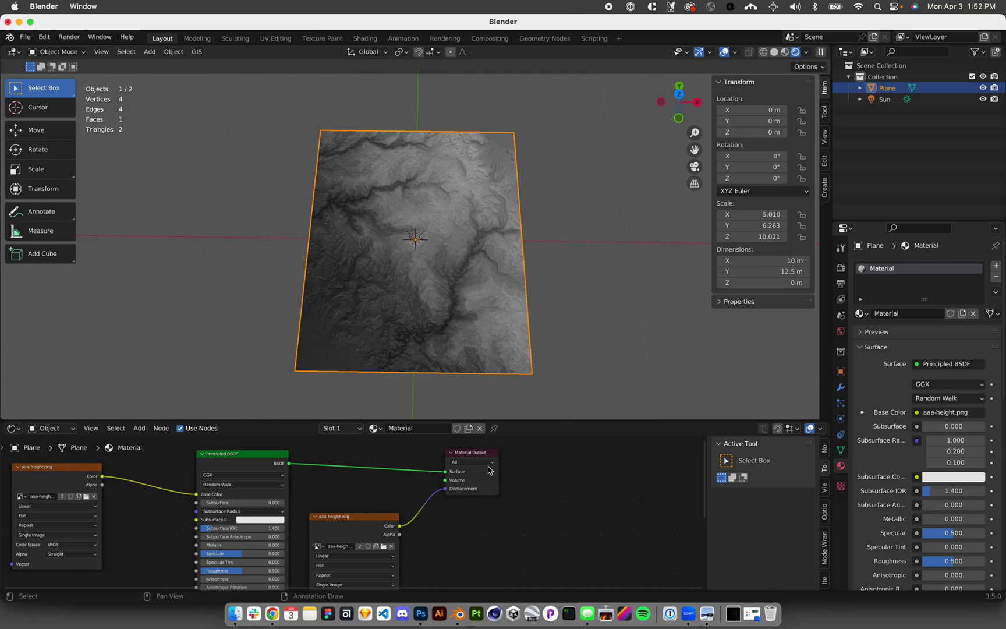
pyautogui.moveTo(492, 458); pyautogui.dragTo(525, 459)
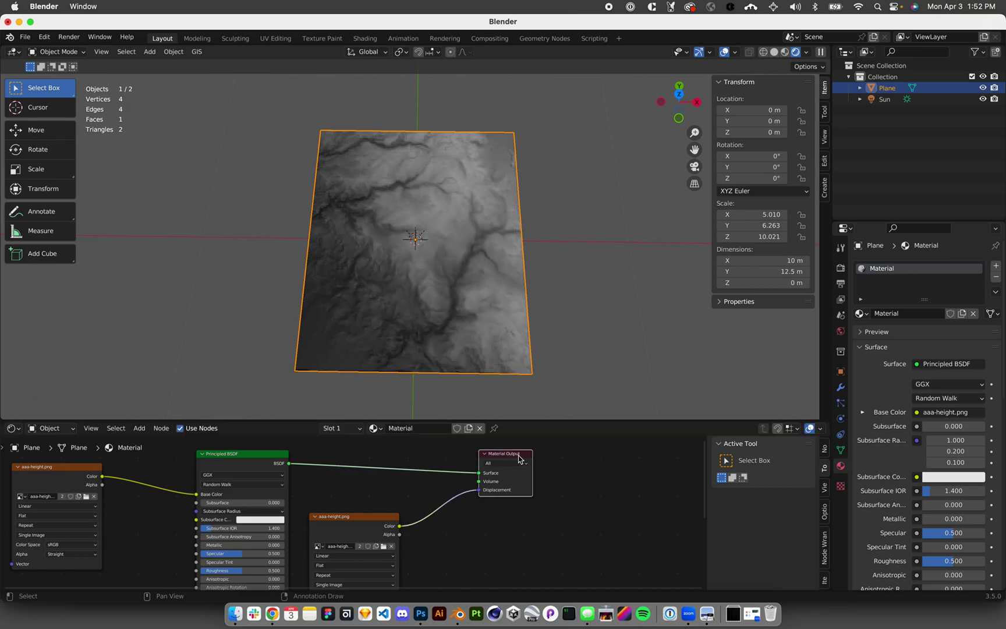
# Step: Insert a Displacement node between the duplicated height texture and the Material Output, feeding the texture's Color into Height
pyautogui.hotkey('shift', 'a')
pyautogui.click(434, 463)
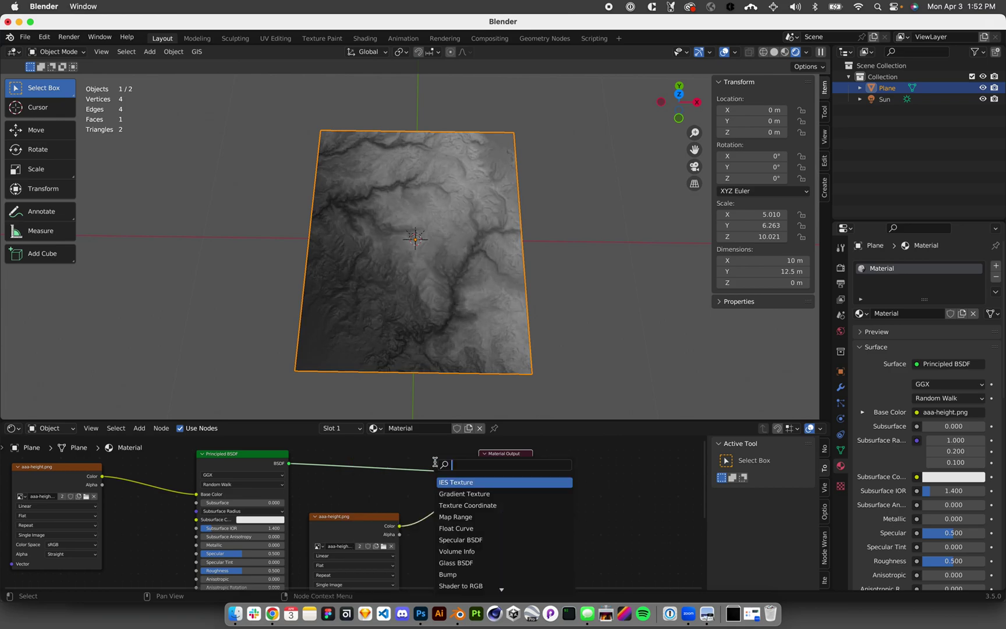
pyautogui.write('dis')
pyautogui.press('Return')
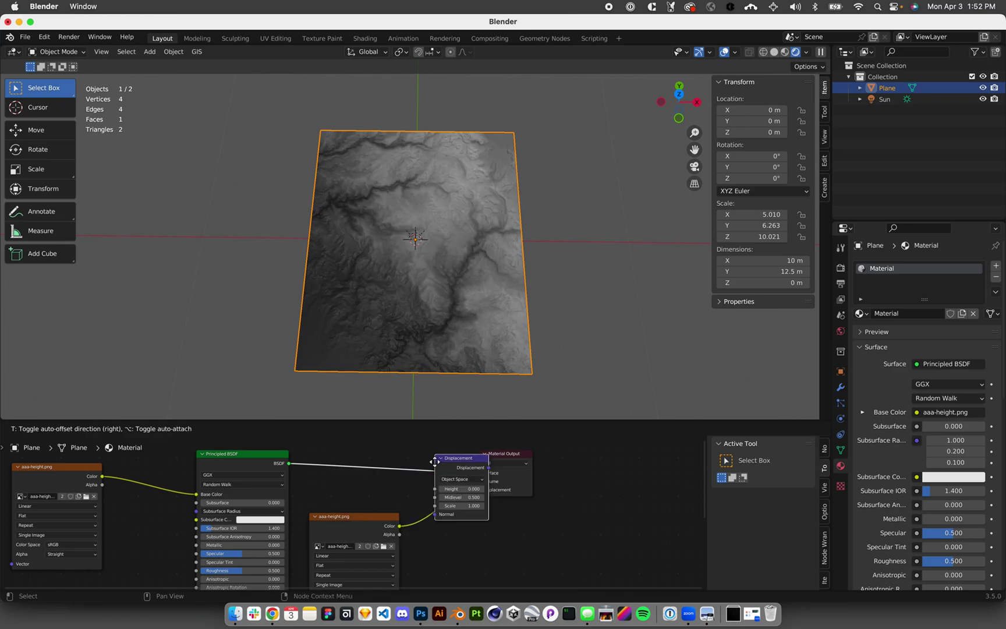
pyautogui.click(430, 489)
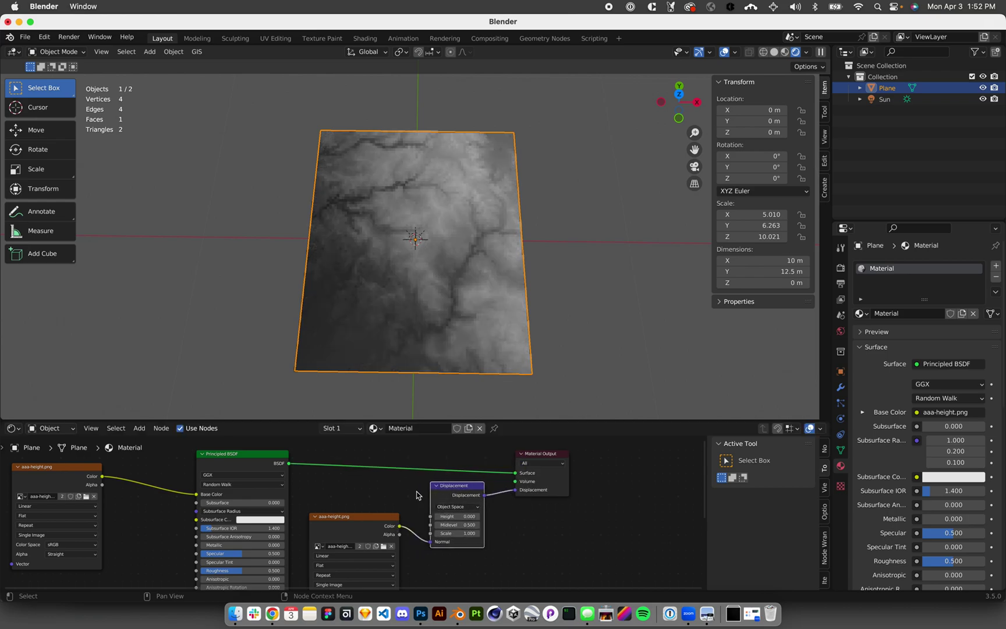
pyautogui.moveTo(431, 542); pyautogui.dragTo(431, 517)
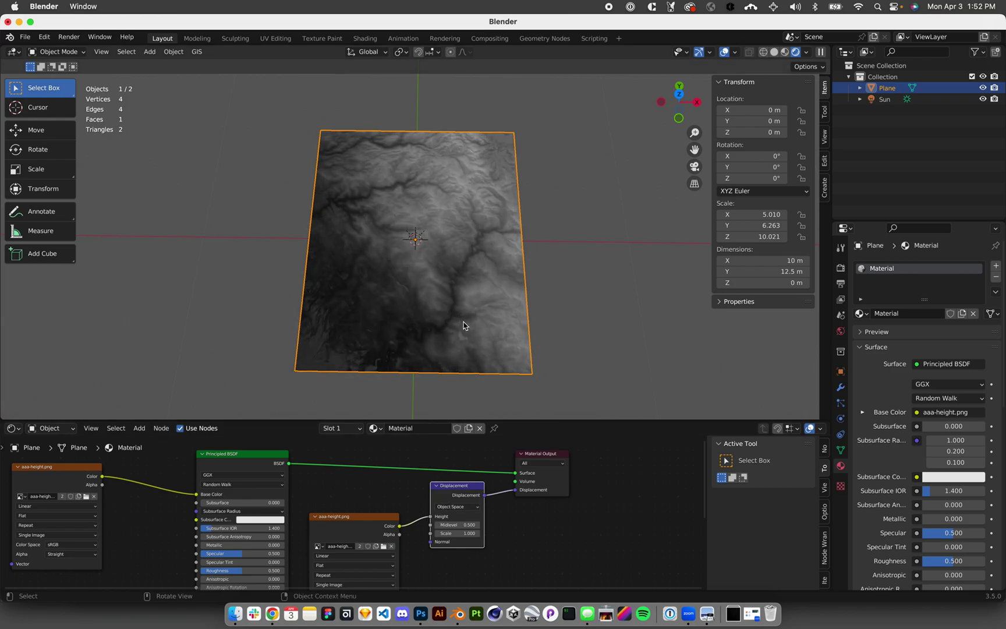
# Step: Set the material's surface displacement method to Displacement Only
pyautogui.scroll(-8, 982, 474)
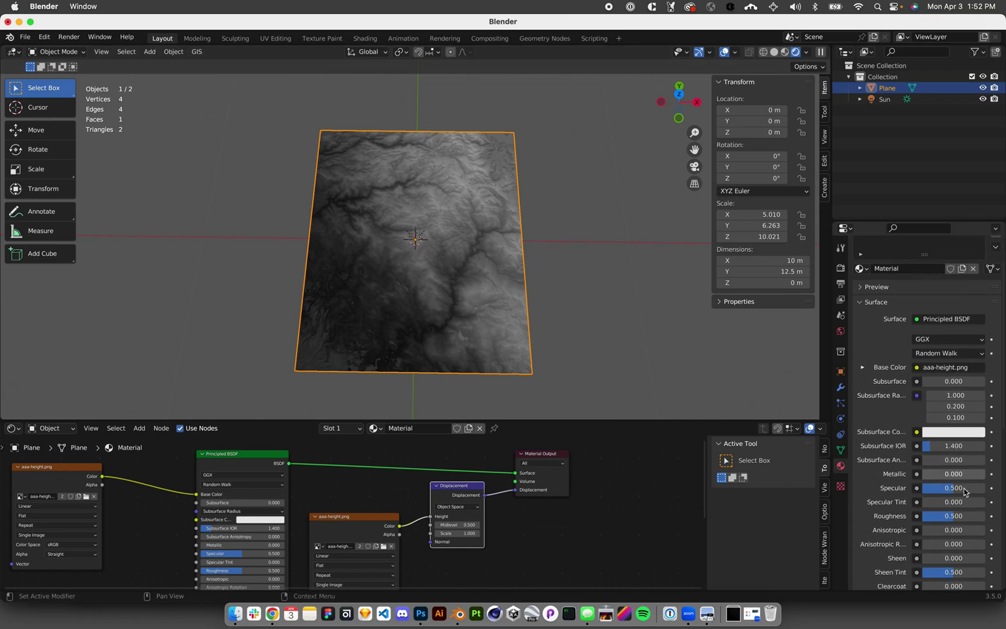
pyautogui.scroll(-6, 981, 474)
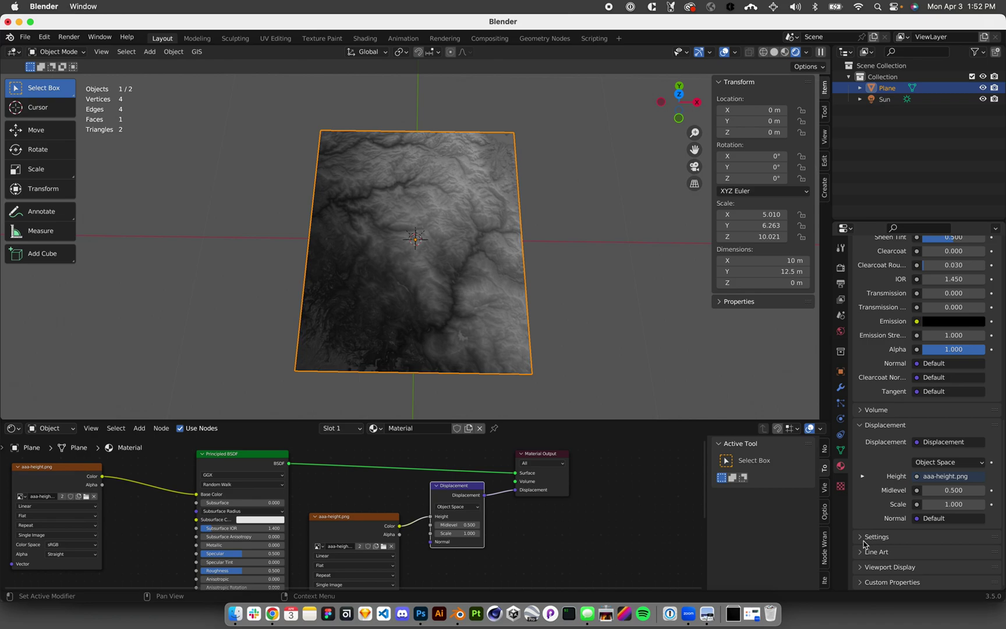
pyautogui.click(860, 537)
pyautogui.scroll(-2, 880, 548)
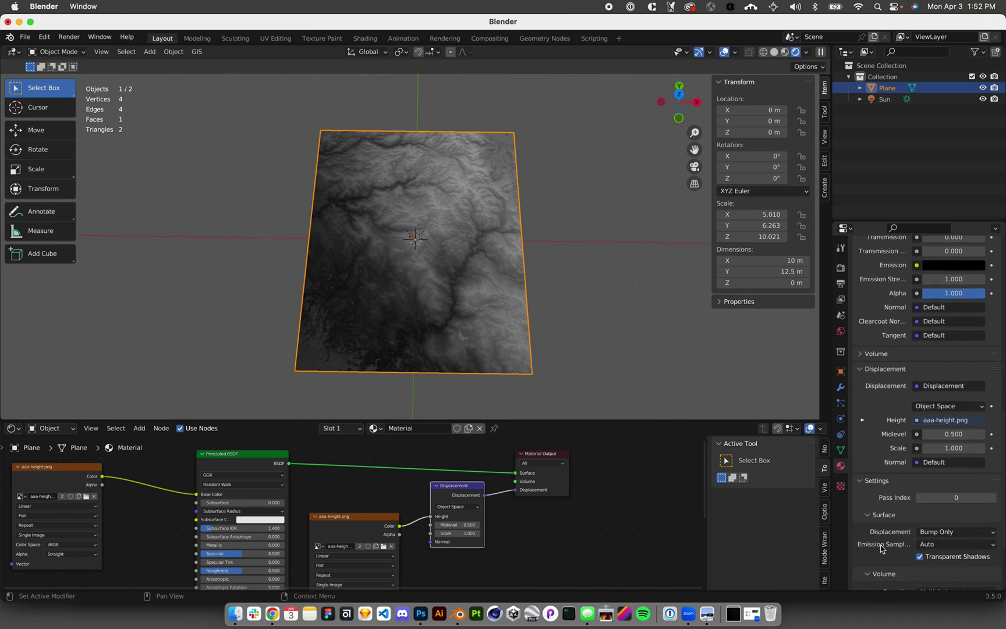
pyautogui.click(943, 533)
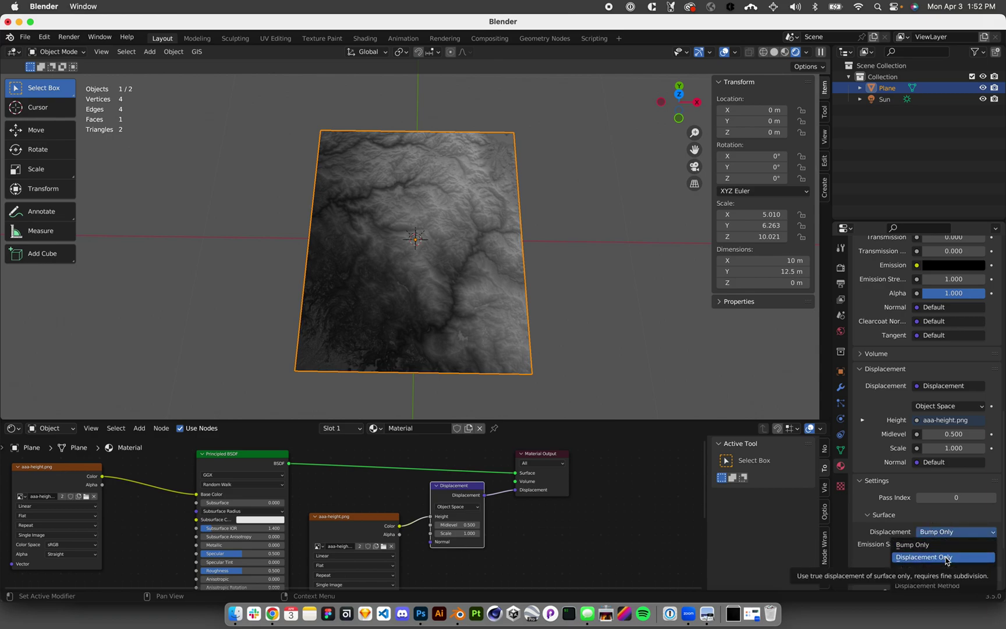
pyautogui.click(945, 557)
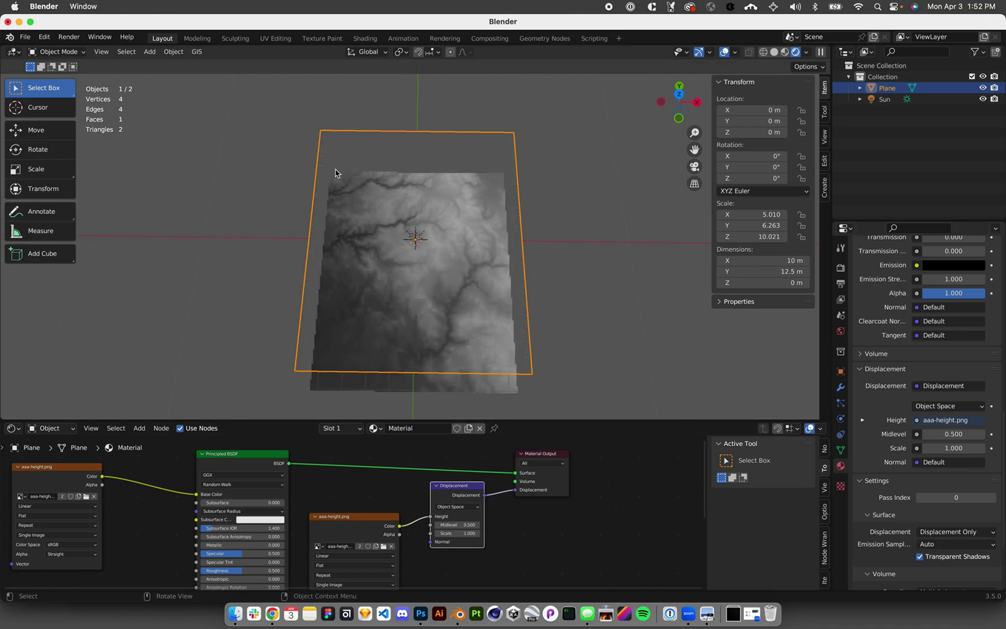
# Step: Add a Subdivision Surface modifier to the plane and set its type to Simple
pyautogui.moveTo(449, 262); pyautogui.dragTo(454, 236, button='middle')
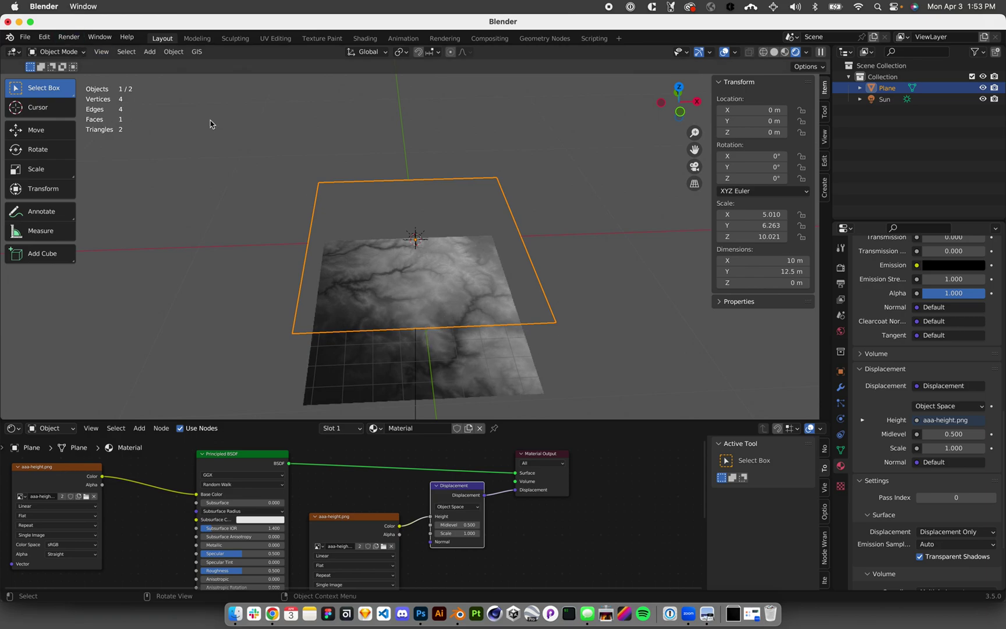
pyautogui.click(844, 386)
pyautogui.click(872, 266)
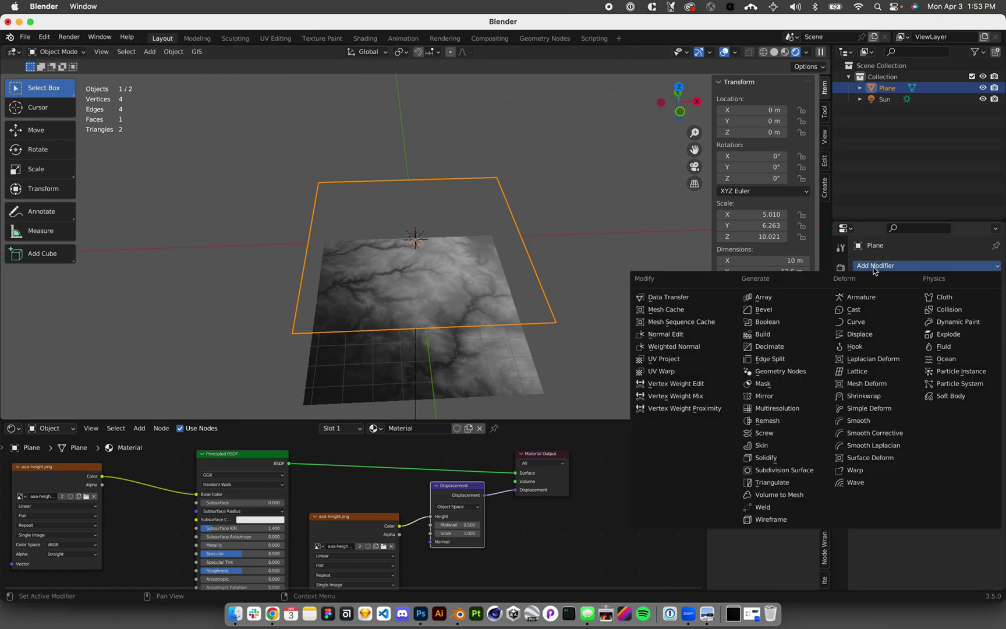
pyautogui.click(802, 471)
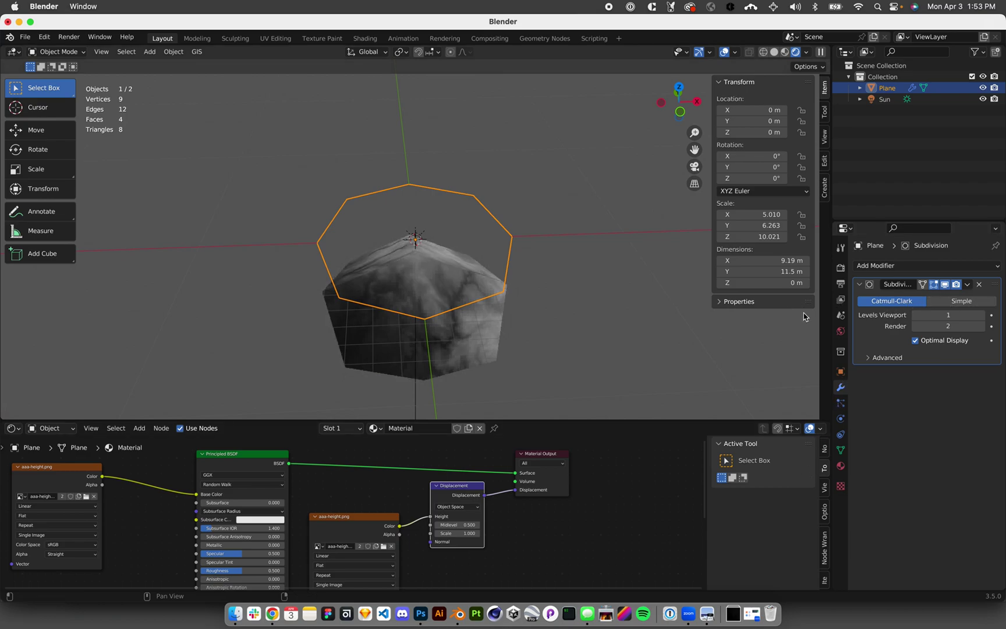
pyautogui.click(951, 303)
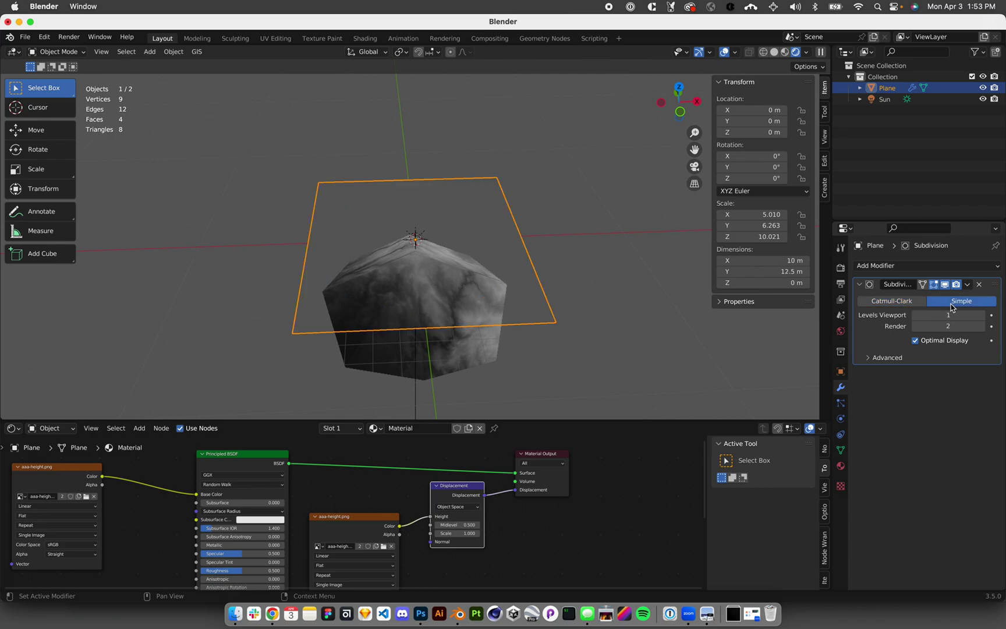
# Step: Raise the Subdivision modifier's viewport level to 4
pyautogui.moveTo(579, 308); pyautogui.dragTo(600, 271, button='middle')
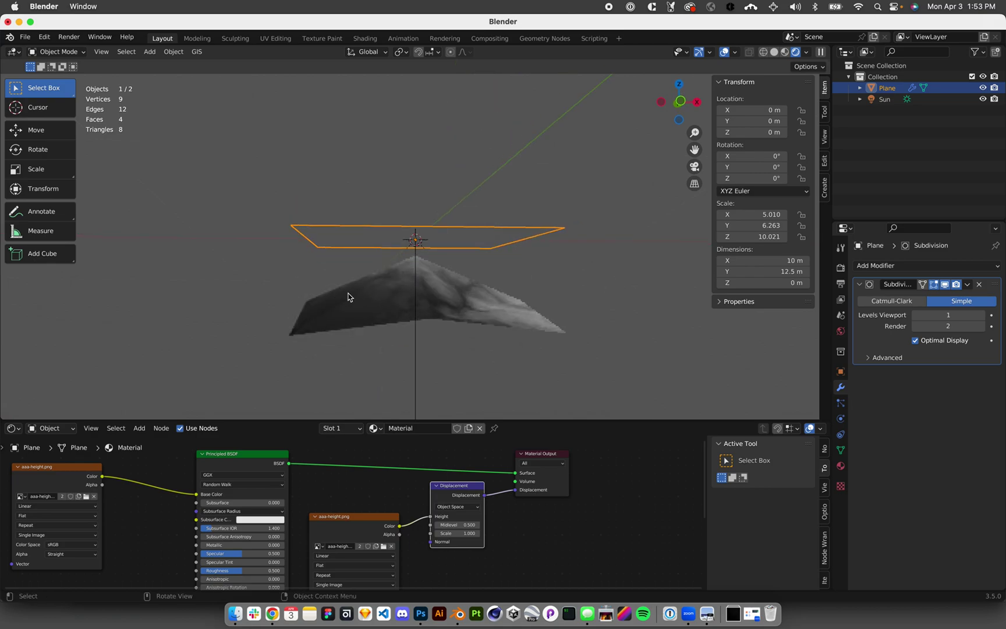
pyautogui.click(983, 315)
pyautogui.click(983, 315)
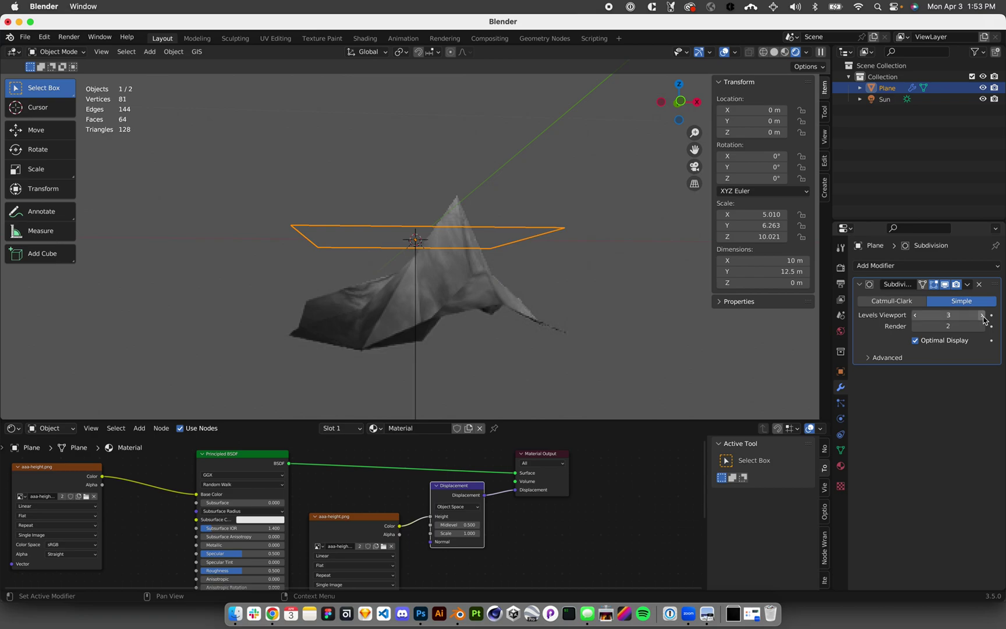
pyautogui.click(982, 315)
pyautogui.scroll(5, 599, 284)
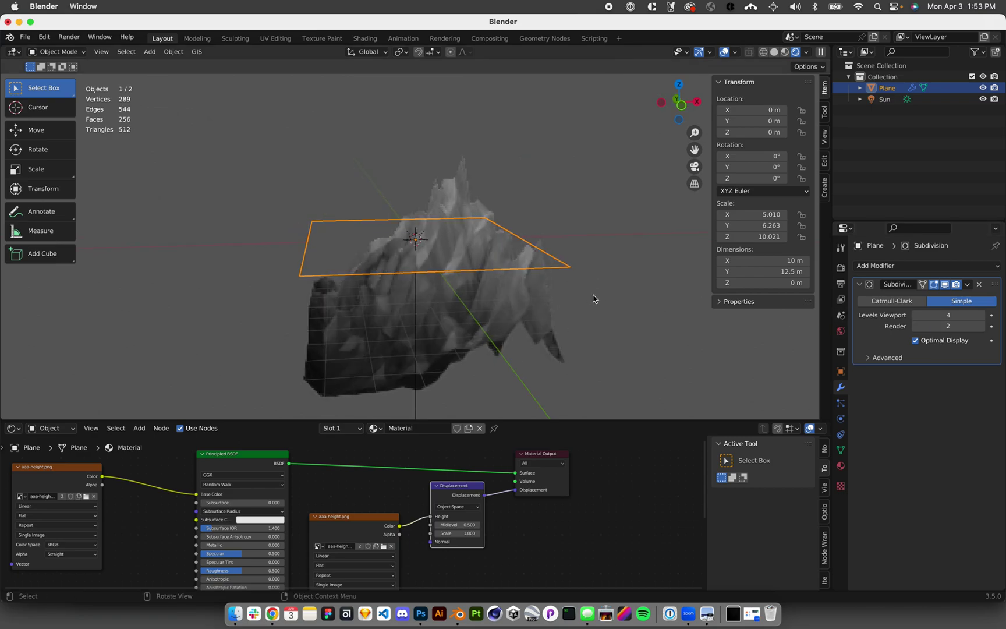
# Step: Set the Displacement node's scale to 0.5 and raise the Subdivision modifier's viewport level to 5
pyautogui.click(467, 534)
pyautogui.write('.5')
pyautogui.press('Return')
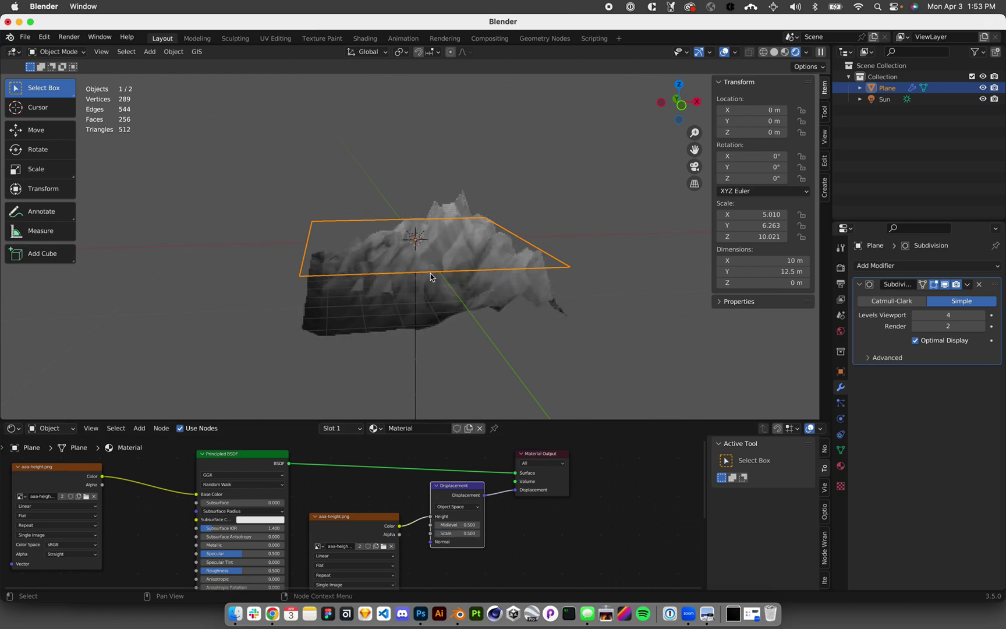
pyautogui.click(982, 314)
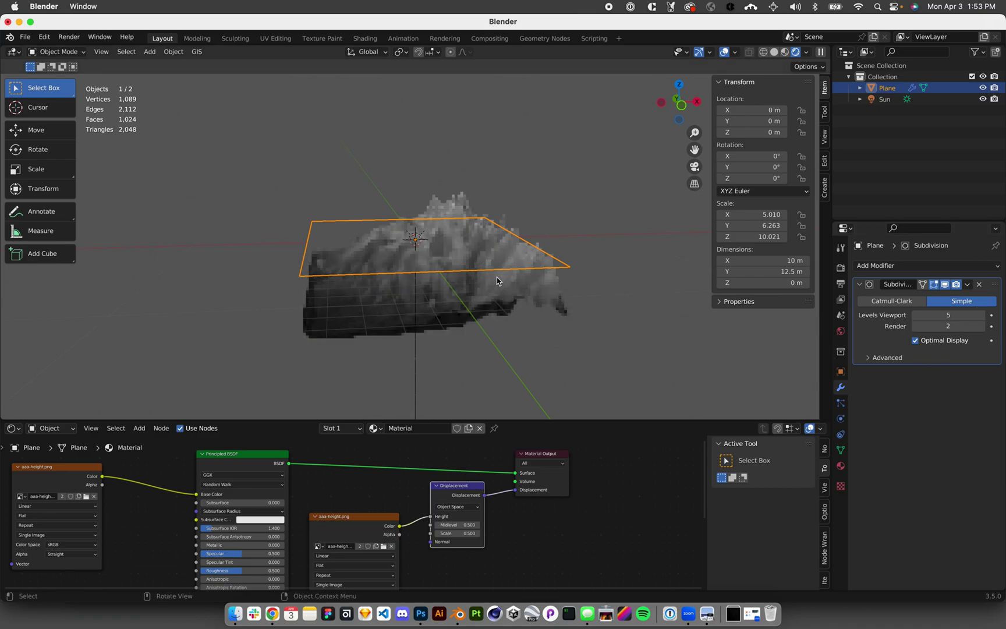
pyautogui.moveTo(453, 259); pyautogui.dragTo(454, 275, button='middle')
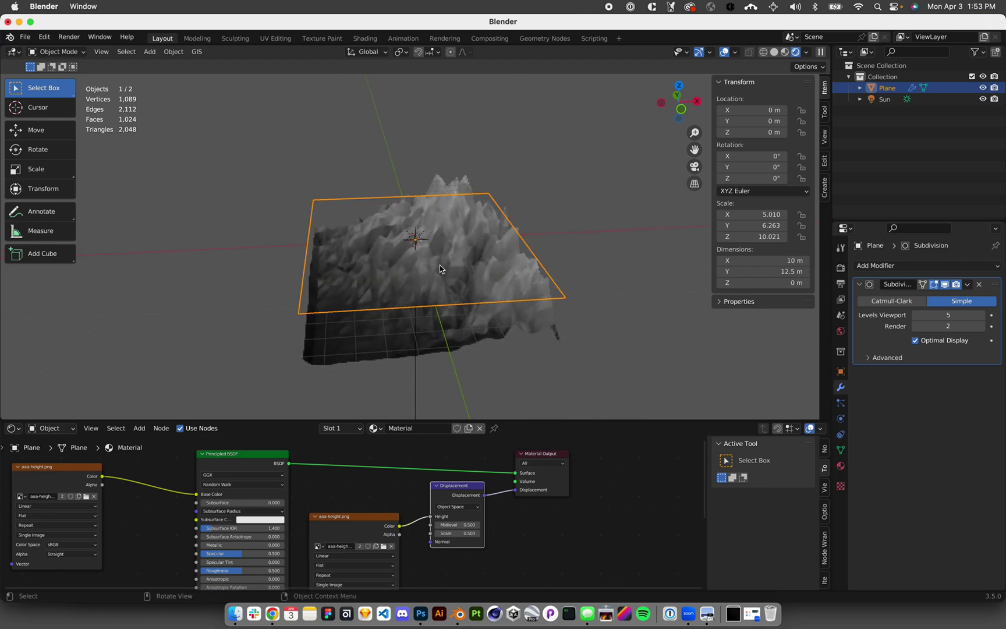
# Step: Subdivide the plane's mesh with 4 cuts in Edit Mode and return to Object Mode
pyautogui.press('Tab')
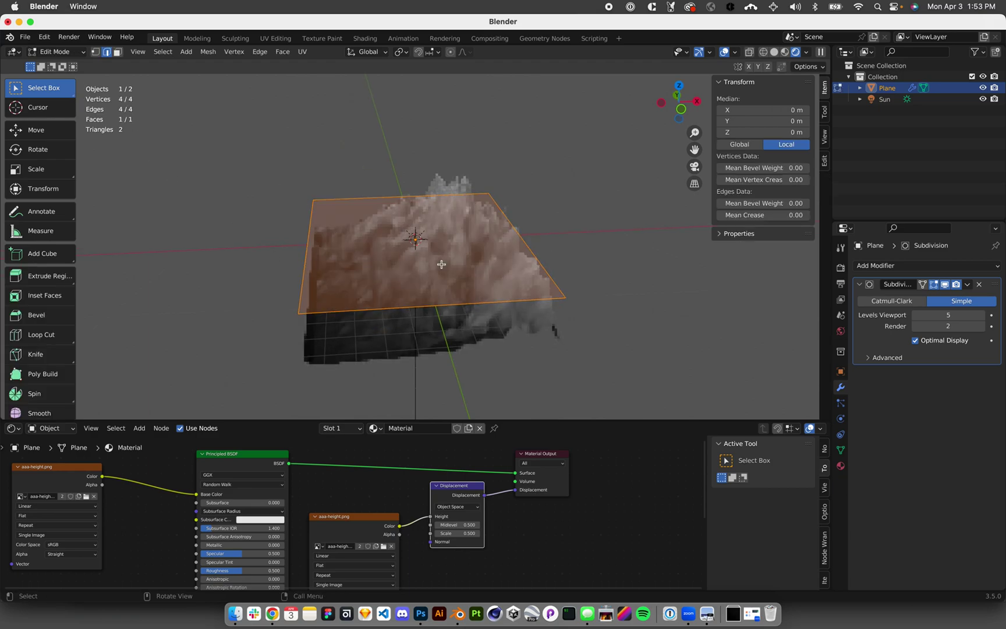
pyautogui.rightClick(441, 264)
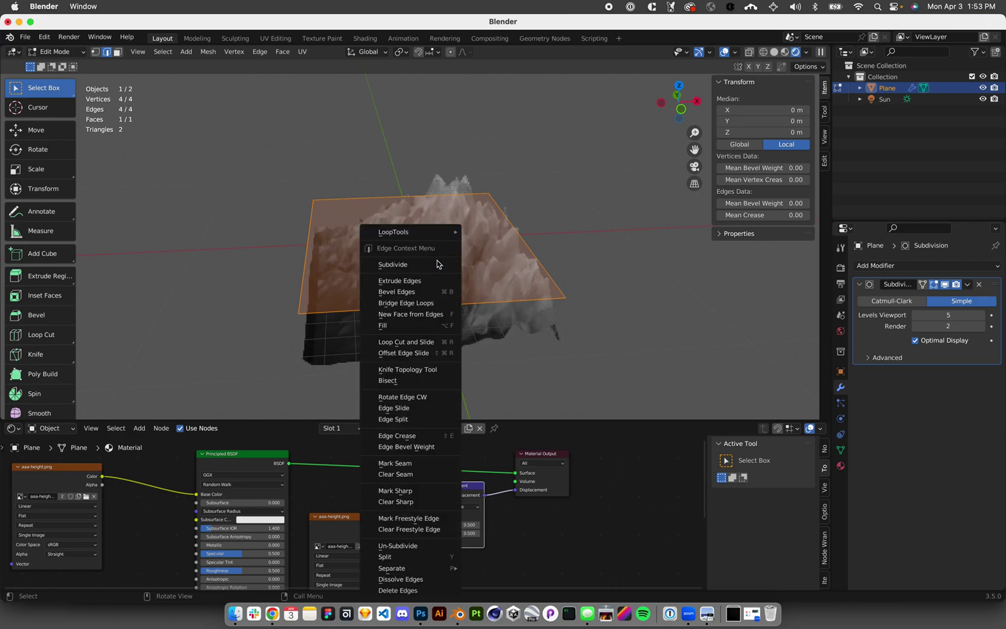
pyautogui.click(441, 267)
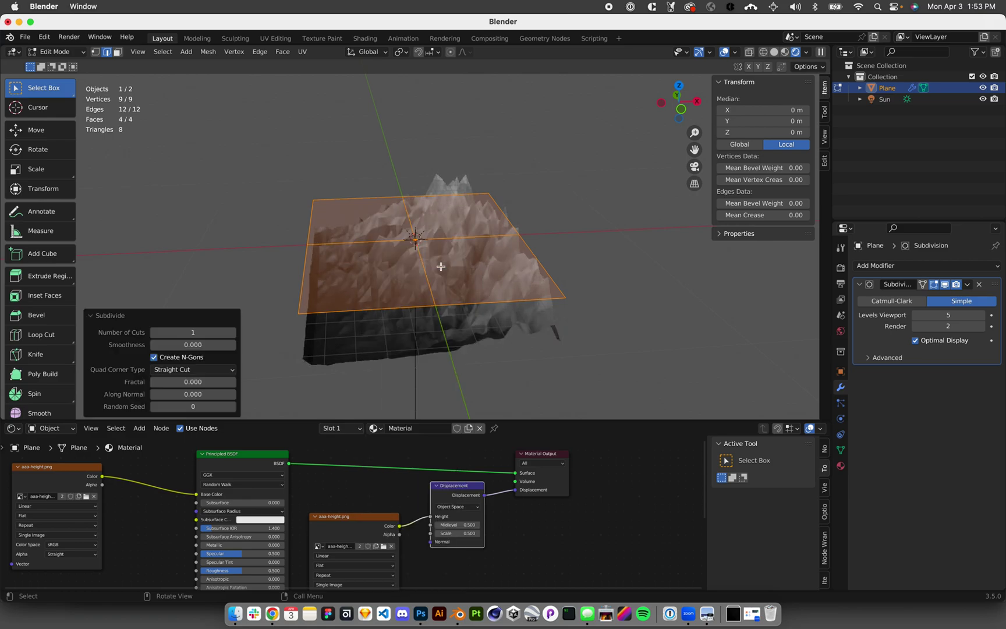
pyautogui.click(234, 333)
pyautogui.click(234, 333)
pyautogui.click(234, 333)
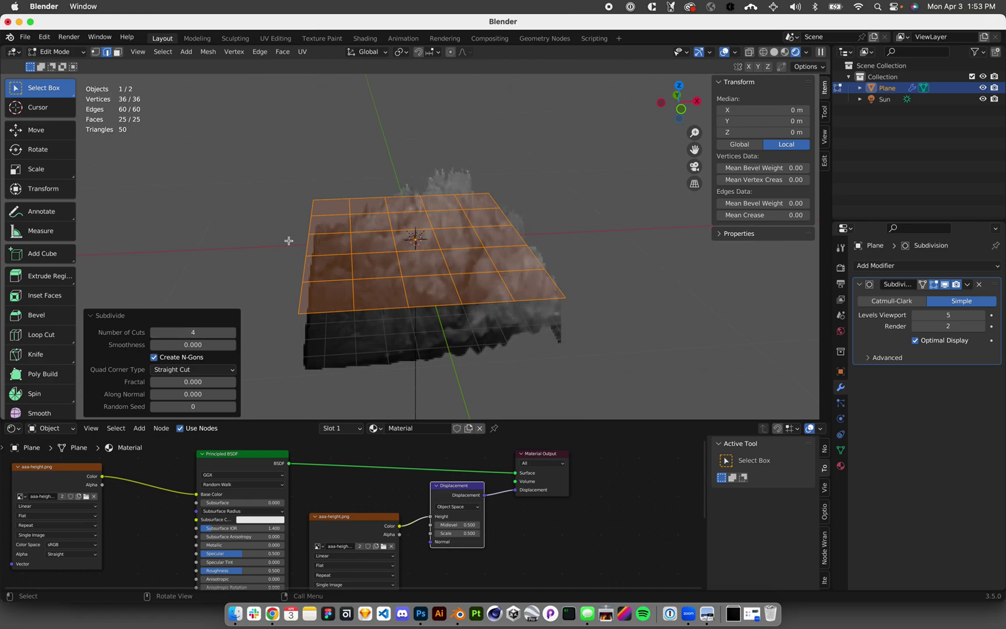
pyautogui.click(264, 228)
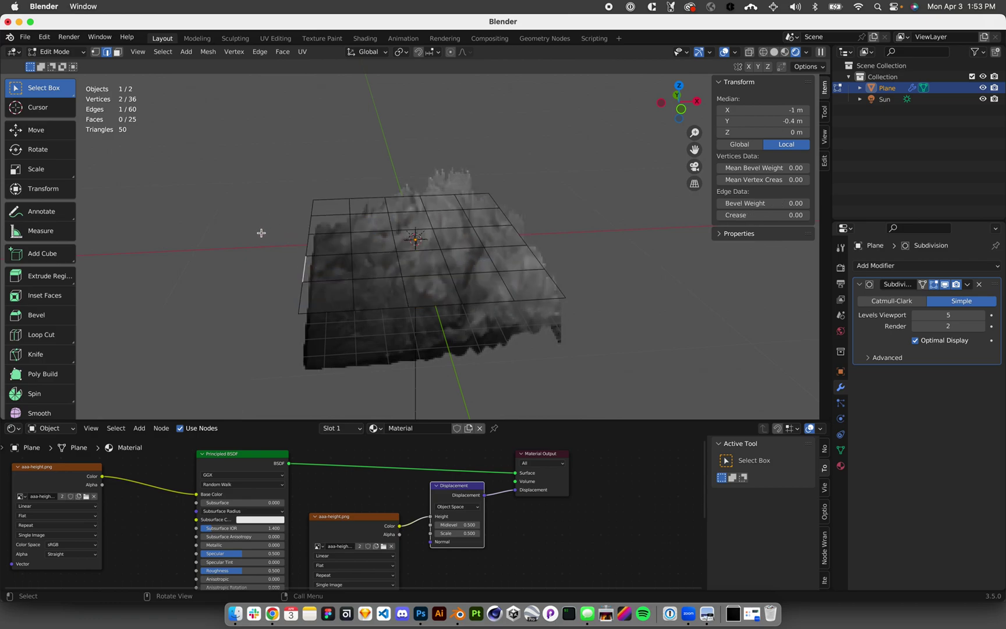
pyautogui.press('Tab')
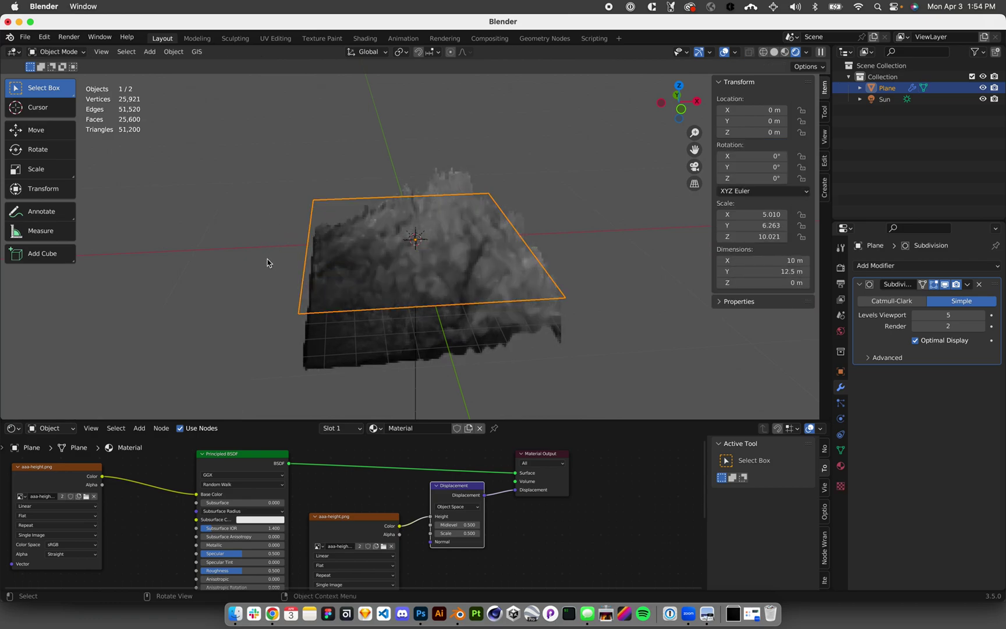
pyautogui.click(267, 262)
pyautogui.press('Tab')
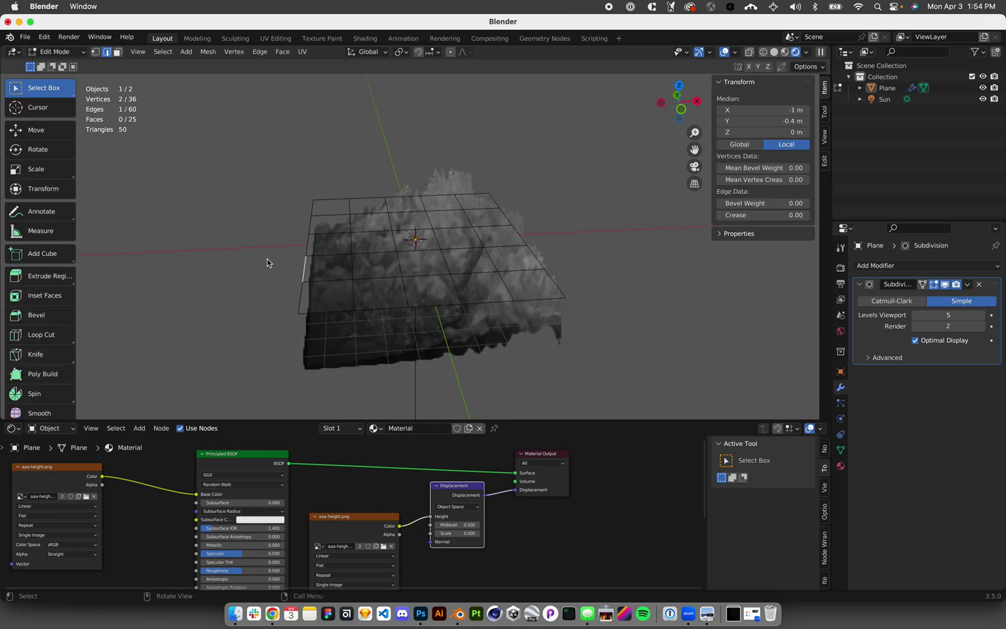
pyautogui.press('Tab')
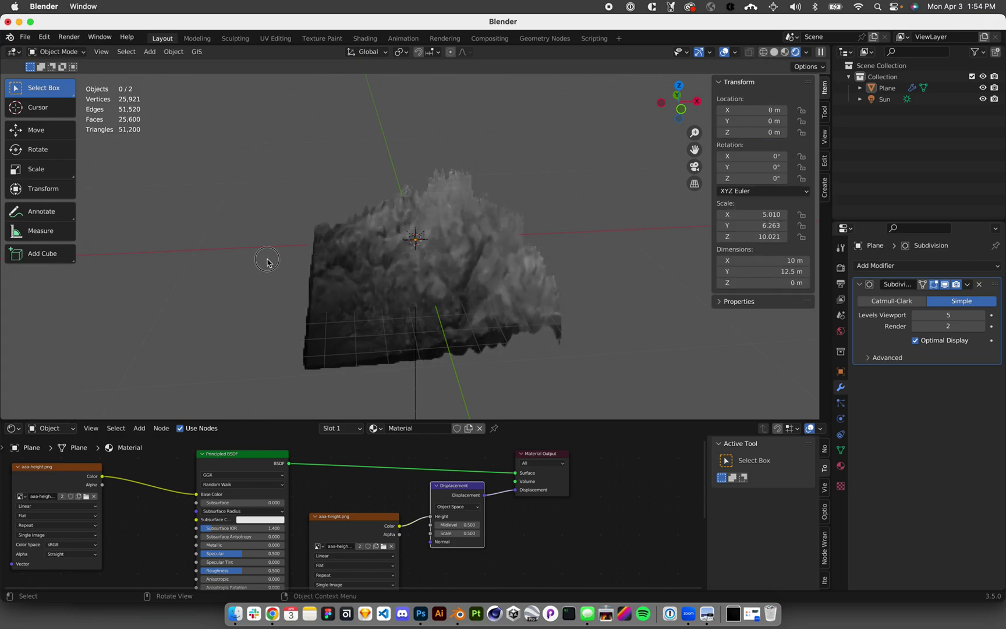
pyautogui.click(498, 284)
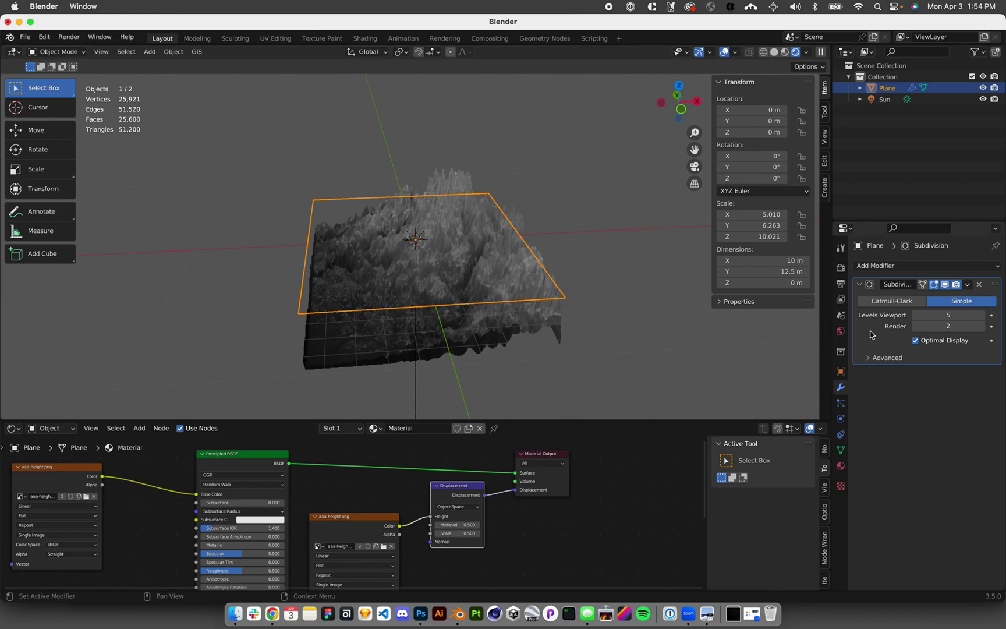
# Step: Set the Displacement node's scale to 0.15
pyautogui.click(466, 533)
pyautogui.write('.15')
pyautogui.press('Return')
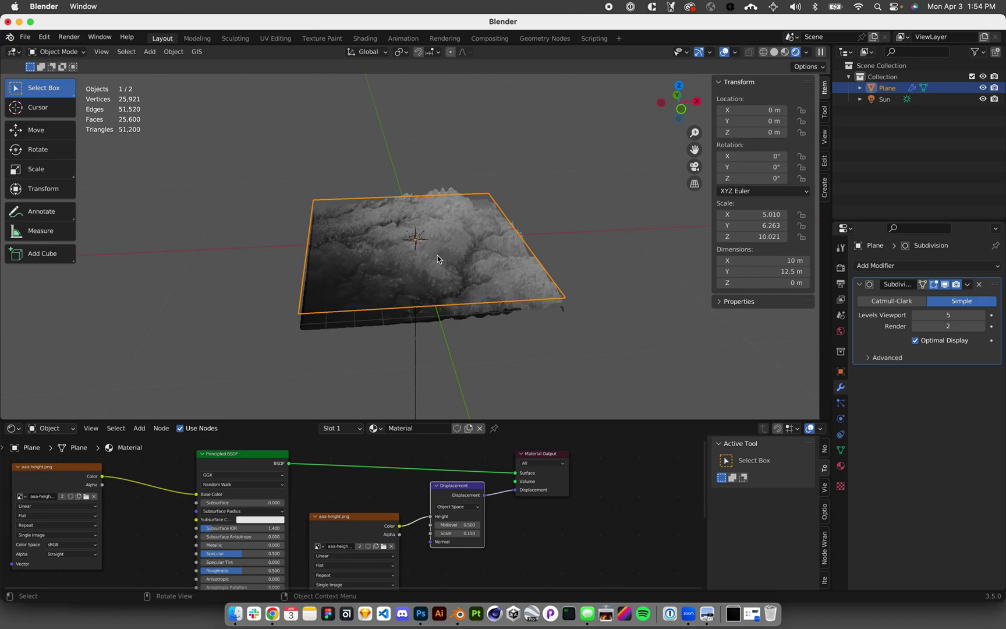
pyautogui.press('Delete')
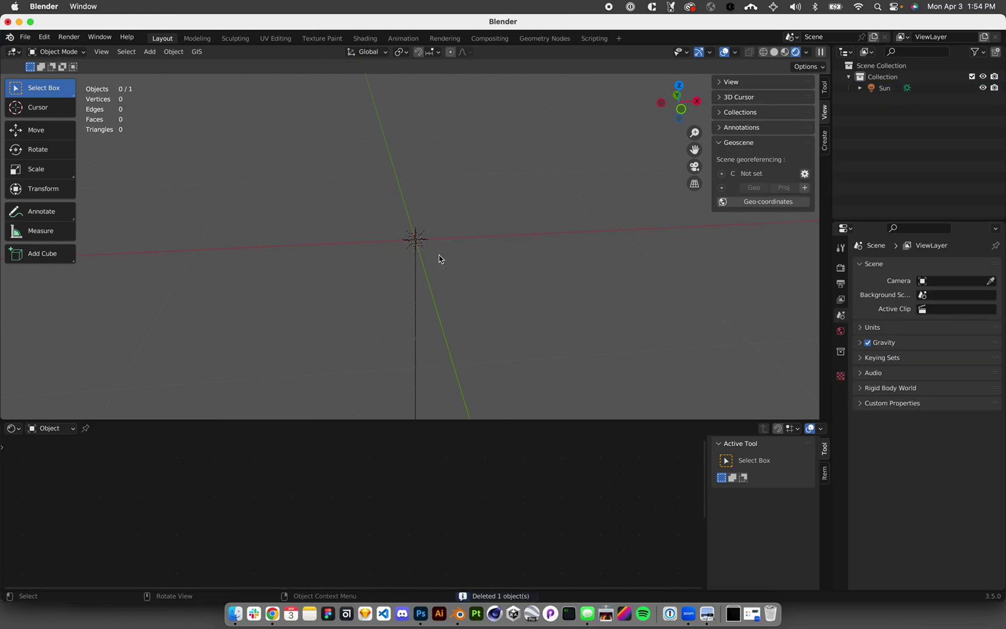
pyautogui.press('super+z')
# Step: Rotate the sun light to X -44.4°, Y 26.4° and Z -34.6°
pyautogui.press('KP_7')
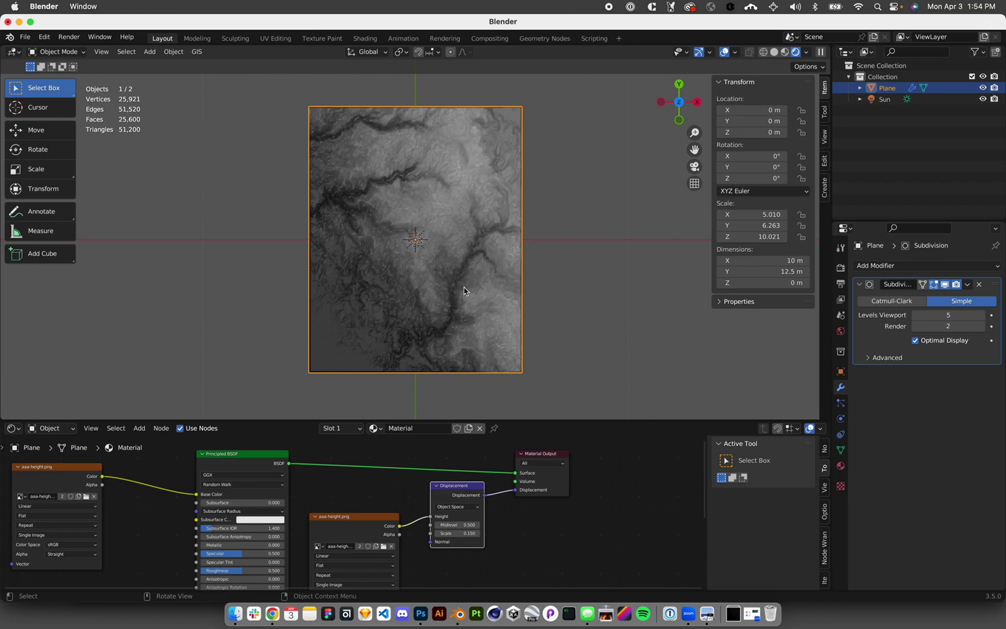
pyautogui.click(885, 100)
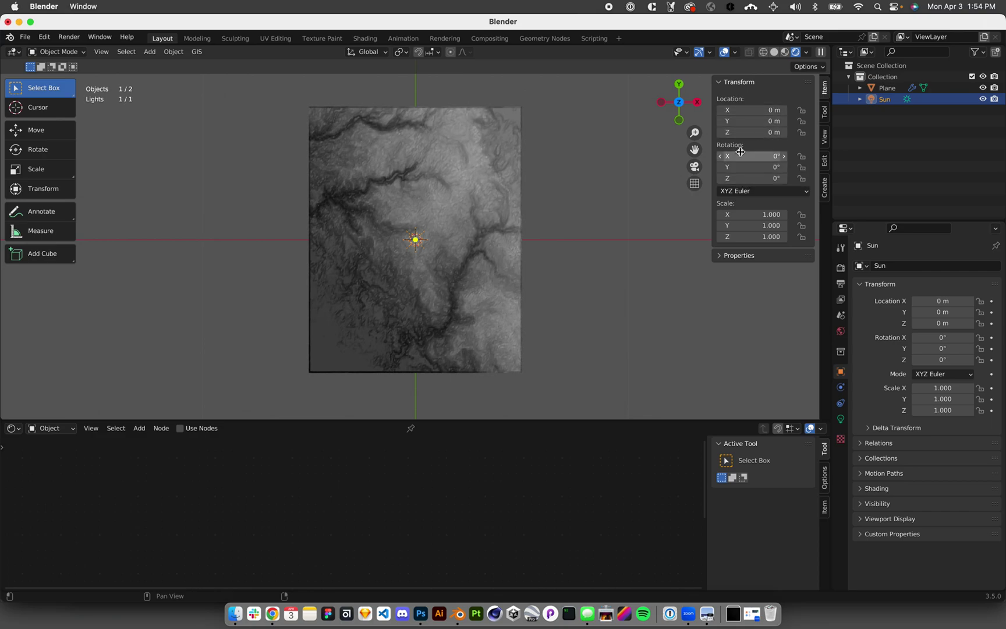
pyautogui.moveTo(751, 156)
pyautogui.mouseDown()
pyautogui.moveTo(722, 156)
pyautogui.moveTo(743, 167)
pyautogui.moveTo(718, 167)
pyautogui.moveTo(783, 167)
pyautogui.moveTo(752, 167)
pyautogui.mouseUp()
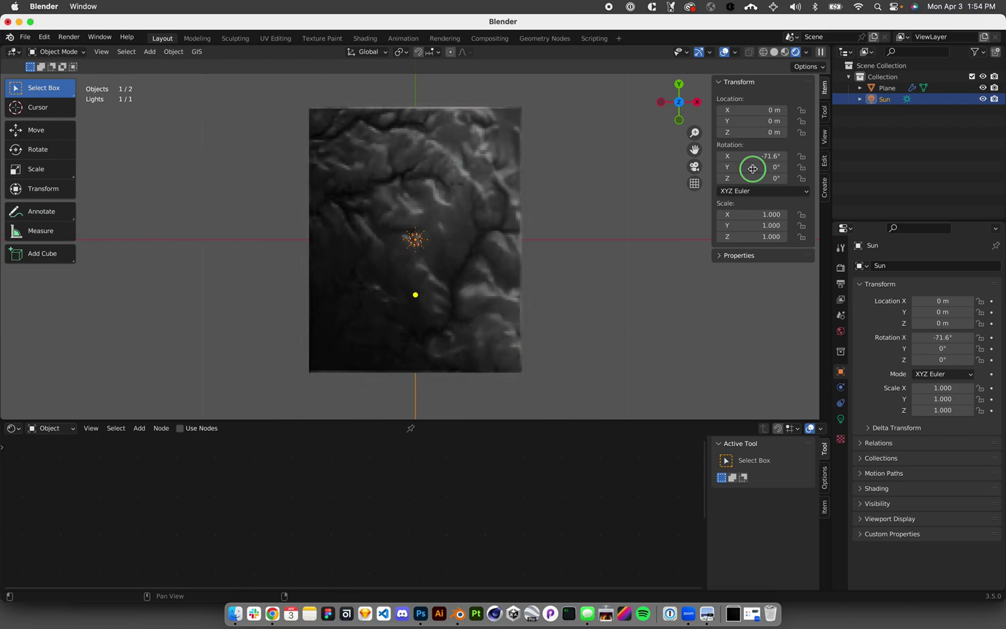
pyautogui.click(745, 169)
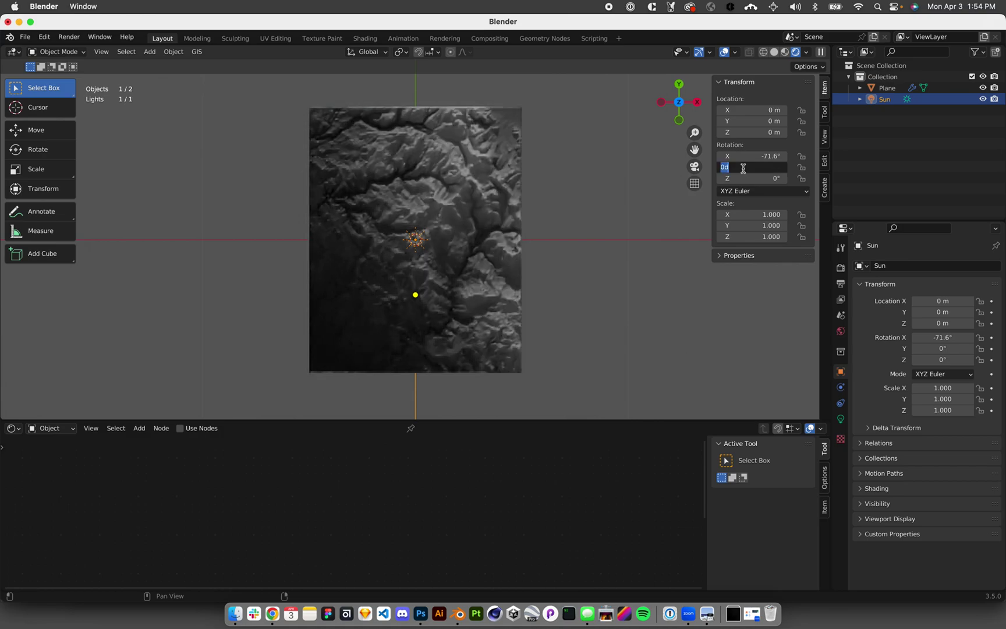
pyautogui.press('Return')
pyautogui.moveTo(750, 179)
pyautogui.mouseDown()
pyautogui.moveTo(764, 178)
pyautogui.moveTo(722, 178)
pyautogui.moveTo(742, 167)
pyautogui.moveTo(721, 167)
pyautogui.mouseUp()
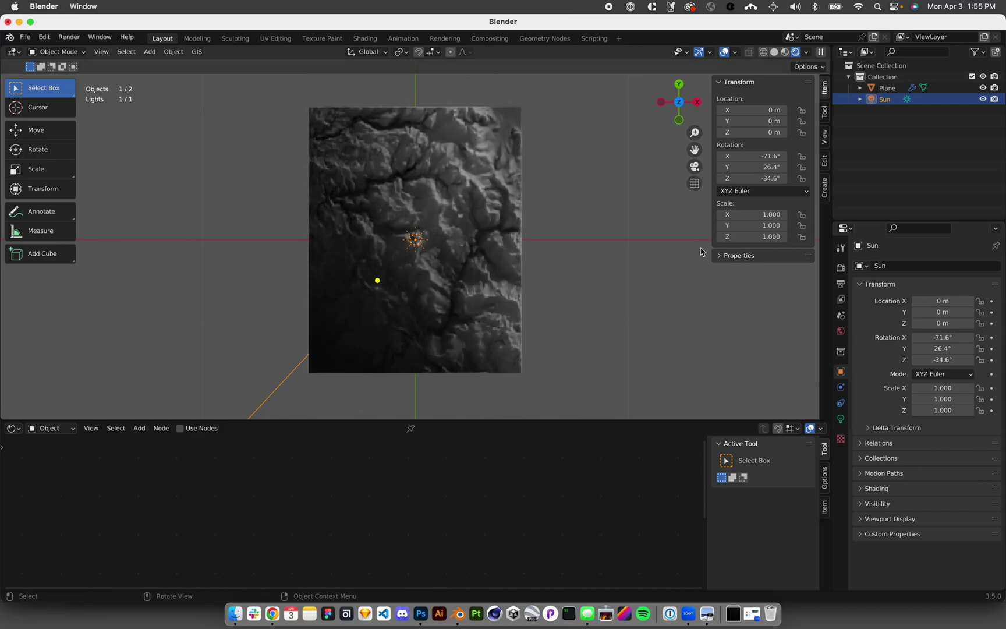
pyautogui.moveTo(757, 156)
pyautogui.mouseDown()
pyautogui.moveTo(748, 156)
pyautogui.moveTo(763, 155)
pyautogui.mouseUp()
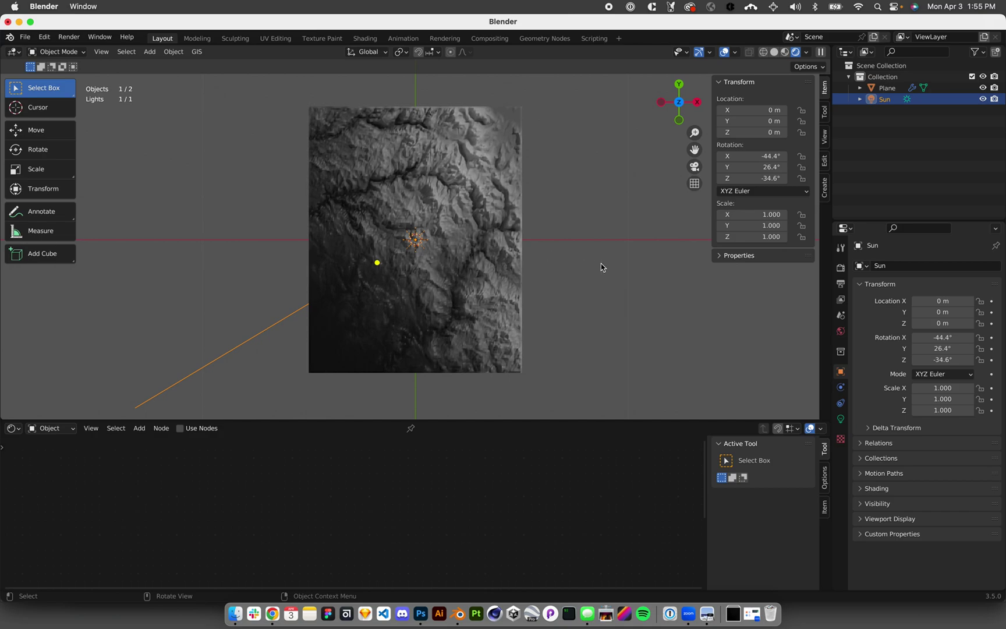
# Step: Set the sun light's strength to 2
pyautogui.click(841, 419)
pyautogui.click(934, 344)
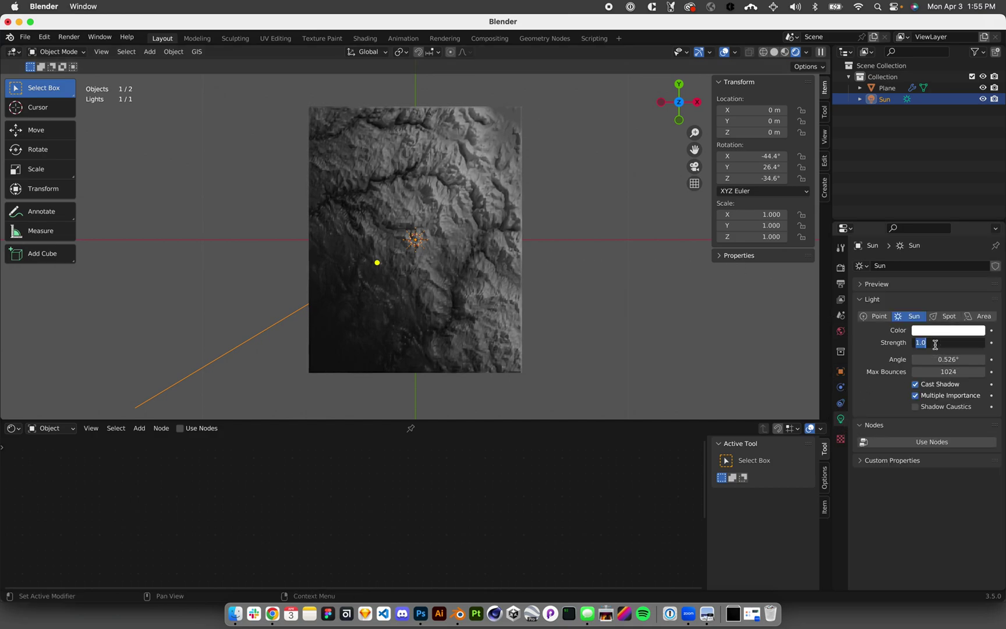
pyautogui.write('2')
pyautogui.press('Return')
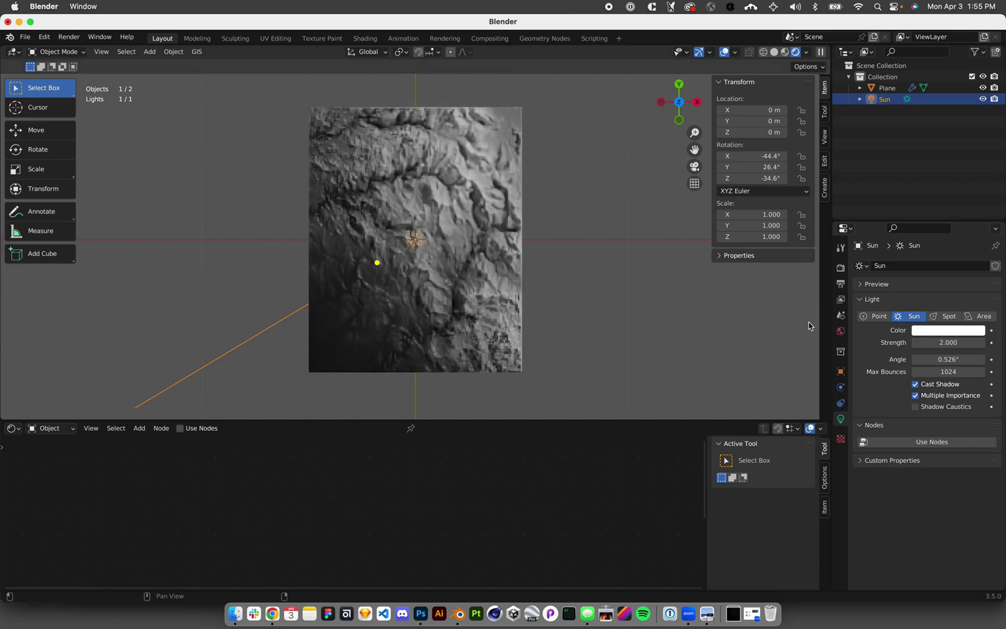
# Step: Disconnect the height map image from the Principled BSDF's Base Color in the plane's material
pyautogui.click(478, 294)
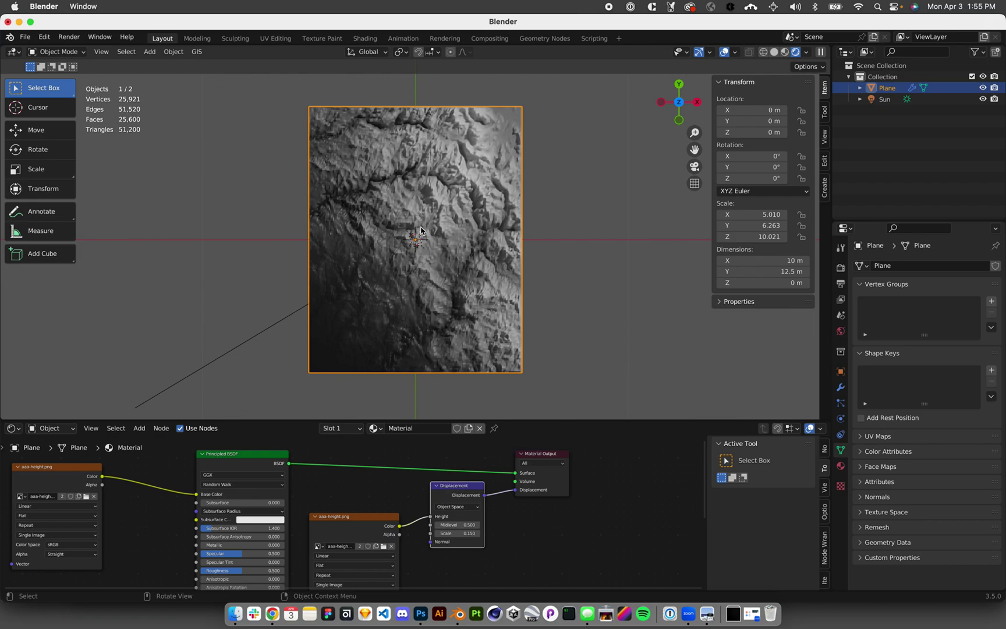
pyautogui.moveTo(196, 494); pyautogui.dragTo(174, 492)
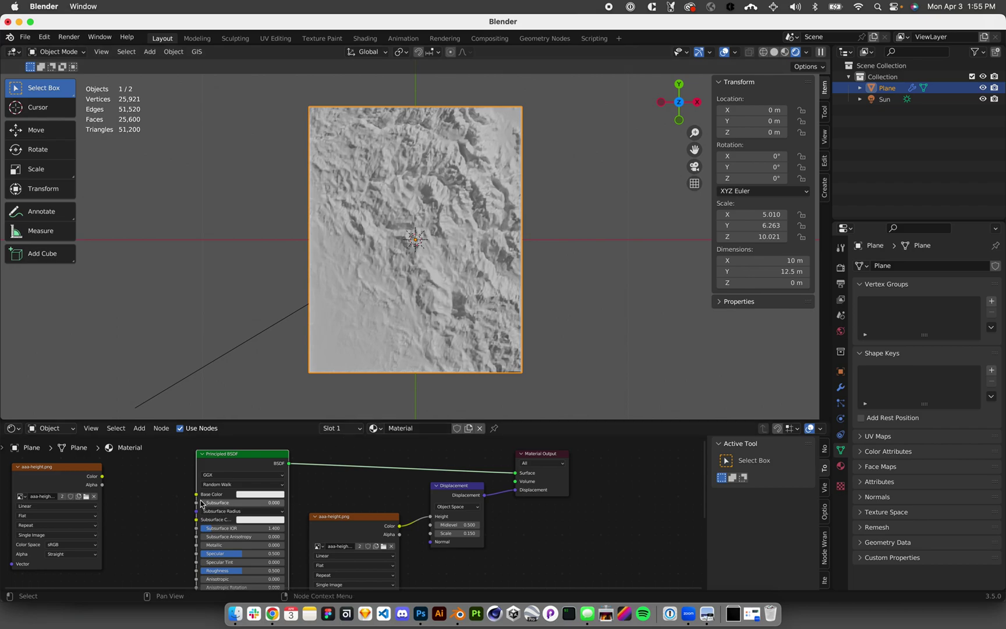
# Step: Widen the sun light's angle to 37.1° and set its rotation to X -61.8°, Y 36.4°, Z -45.8°
pyautogui.click(884, 99)
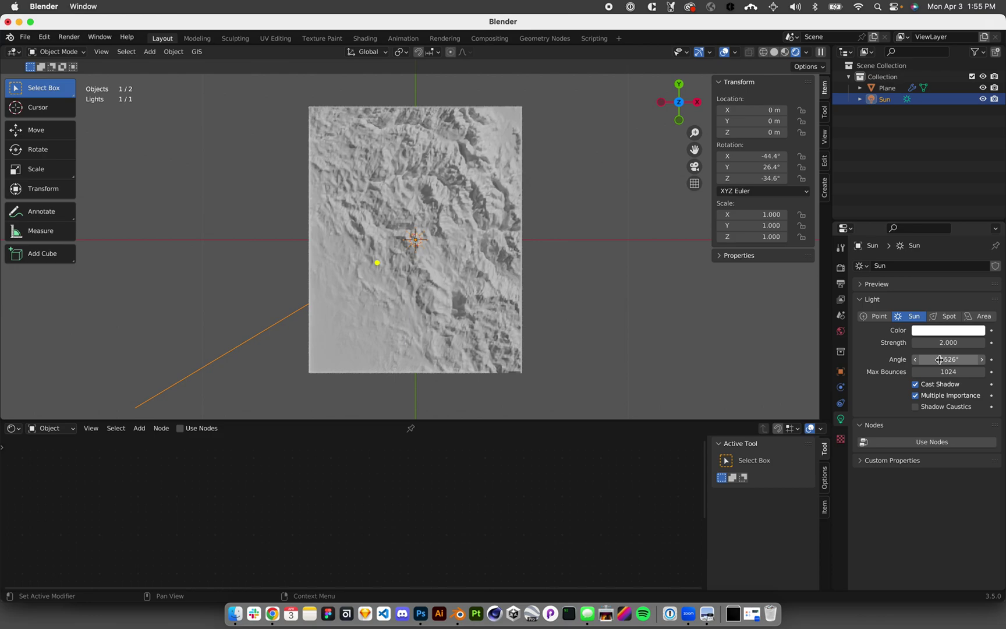
pyautogui.moveTo(948, 360); pyautogui.dragTo(1001, 359)
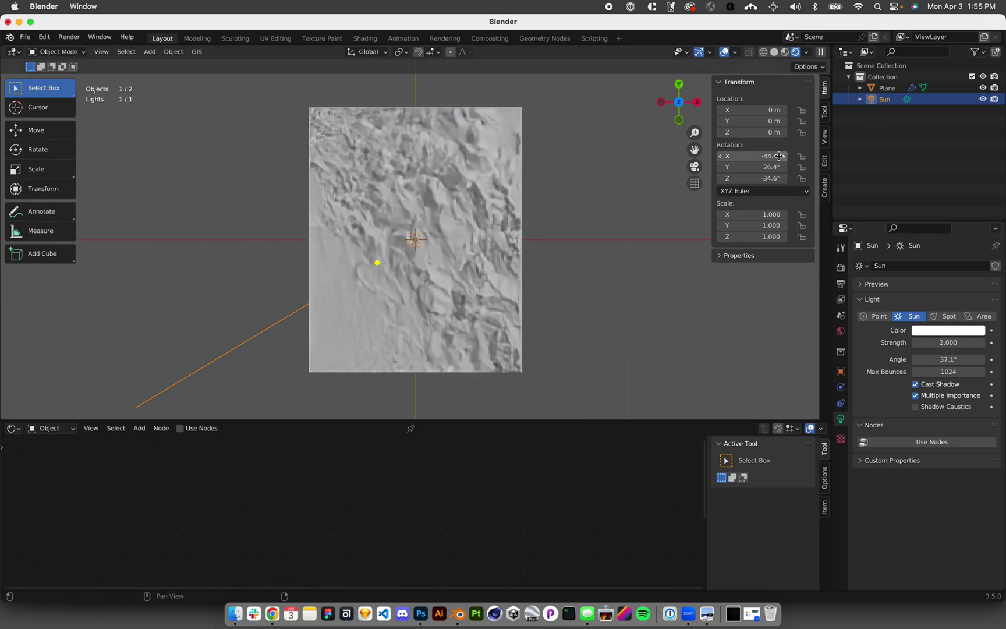
pyautogui.moveTo(768, 167)
pyautogui.mouseDown()
pyautogui.moveTo(745, 167)
pyautogui.moveTo(780, 167)
pyautogui.moveTo(763, 179)
pyautogui.moveTo(787, 178)
pyautogui.moveTo(766, 175)
pyautogui.moveTo(761, 156)
pyautogui.moveTo(743, 156)
pyautogui.mouseUp()
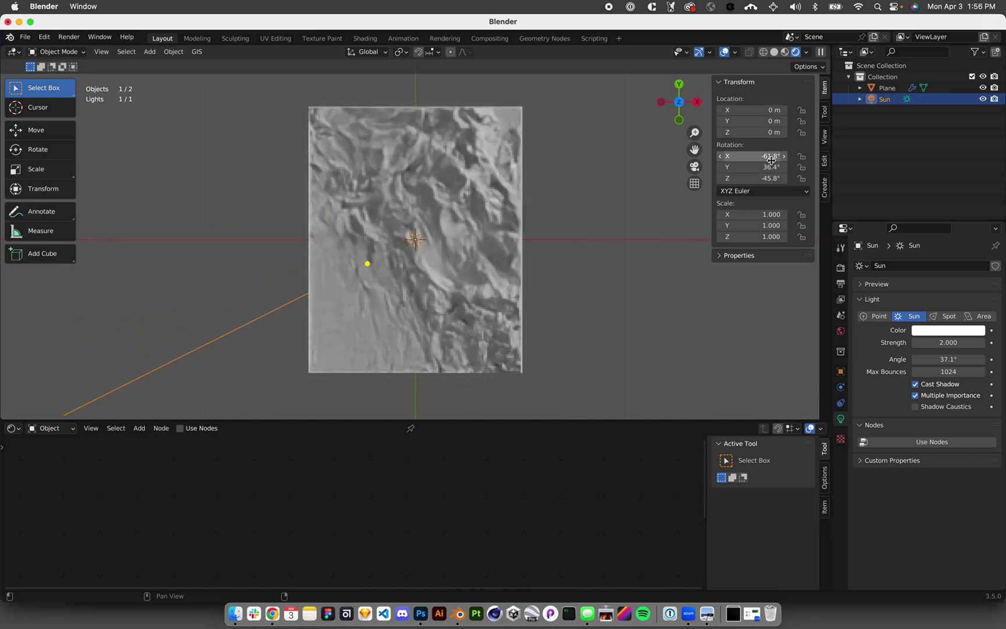
# Step: Set the sun light's angle to 0°
pyautogui.click(952, 359)
pyautogui.write('0')
pyautogui.press('Return')
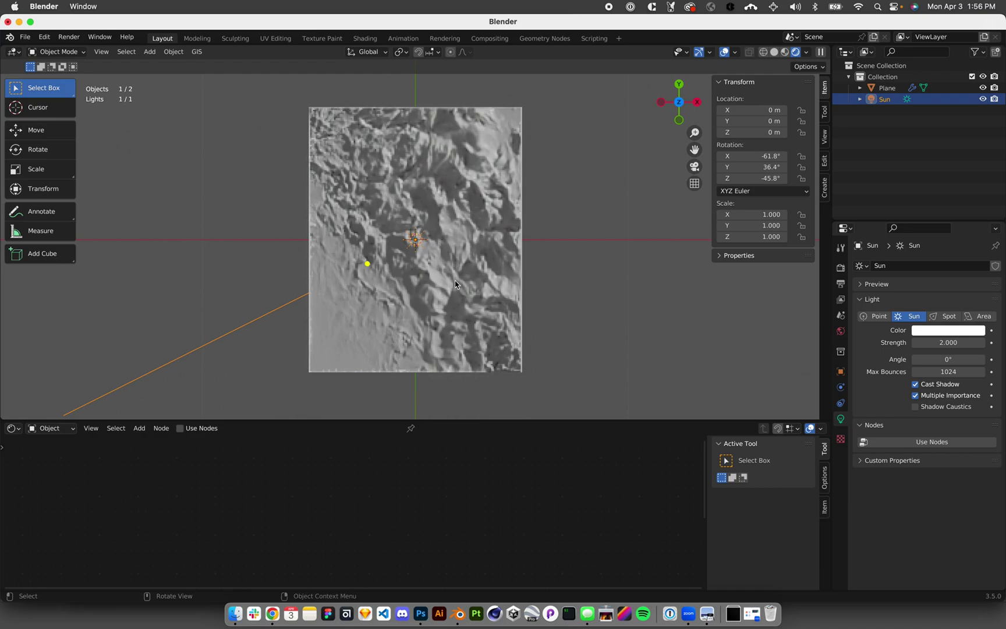
# Step: Set the sun light's angle to 44°
pyautogui.click(975, 358)
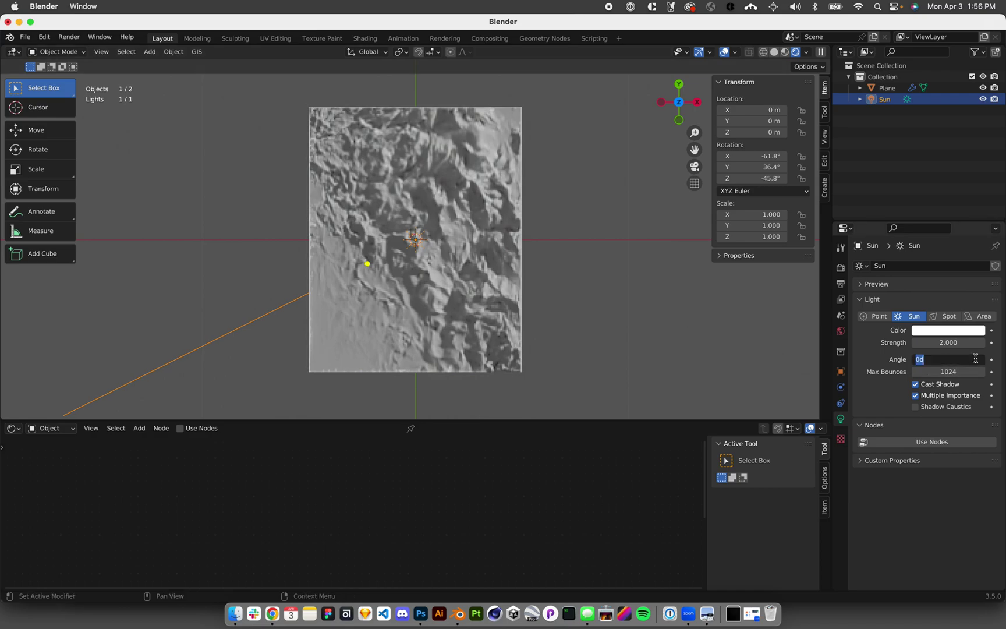
pyautogui.write('44')
pyautogui.press('Return')
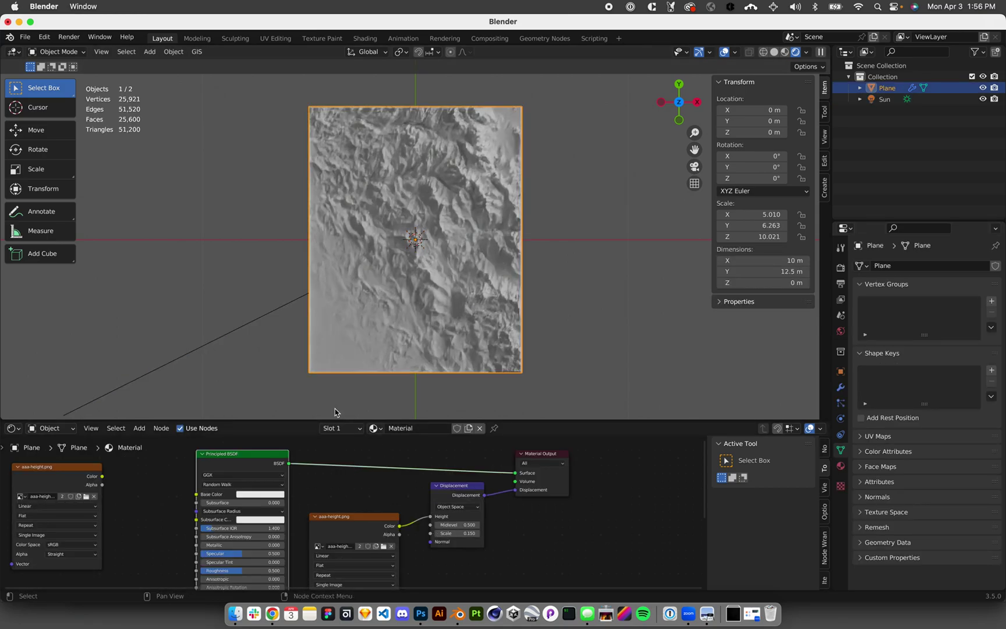
# Step: Set the extension mode of the displacement's aaa-height.png image texture to Extend
pyautogui.click(278, 324)
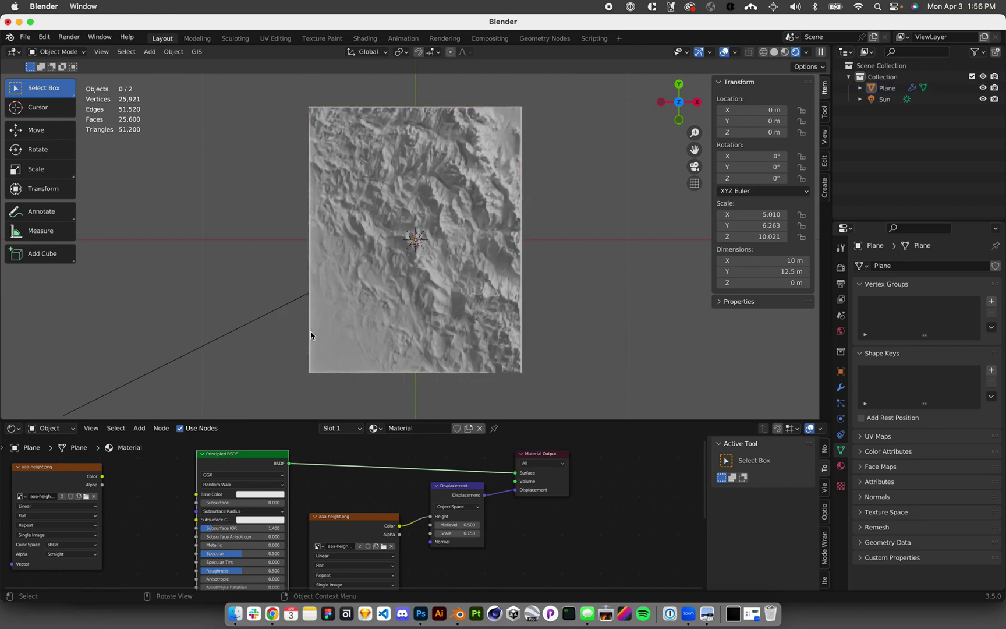
pyautogui.scroll(1, 381, 528)
pyautogui.keyDown('shift'); pyautogui.scroll(-3, 402, 498); pyautogui.keyUp('shift')
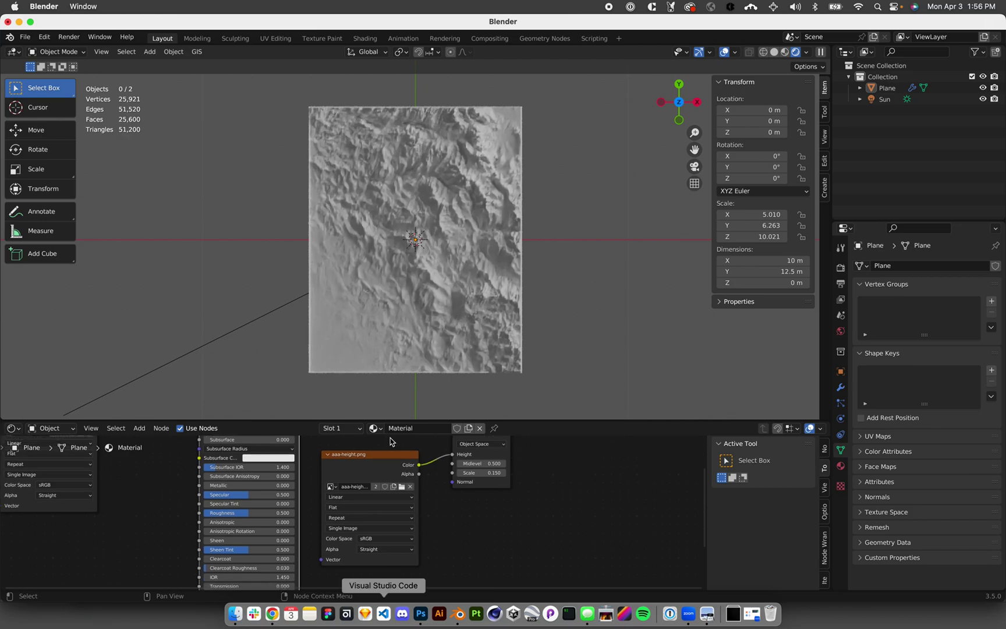
pyautogui.click(368, 518)
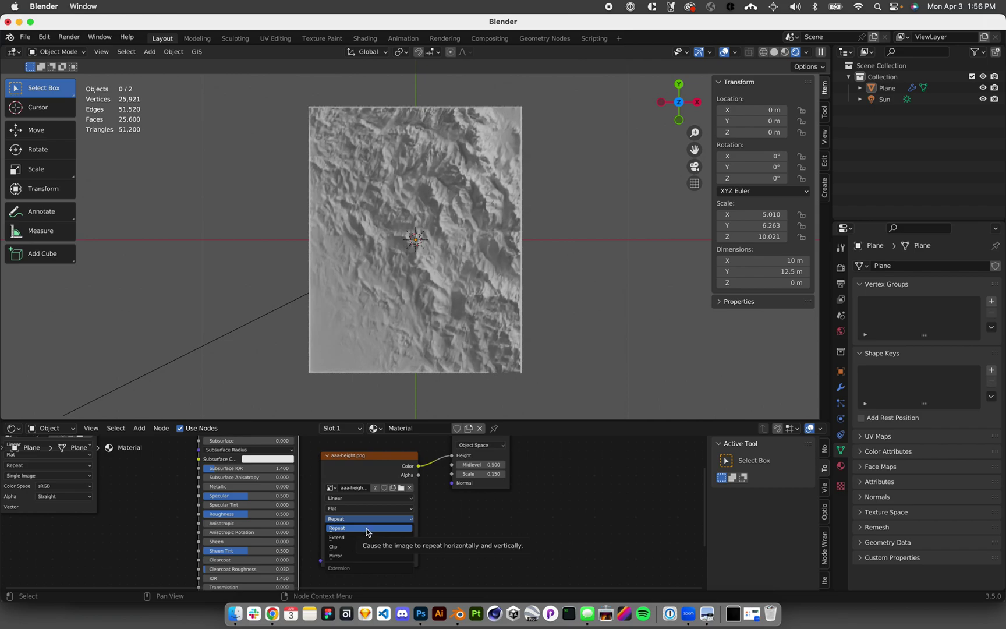
pyautogui.click(367, 529)
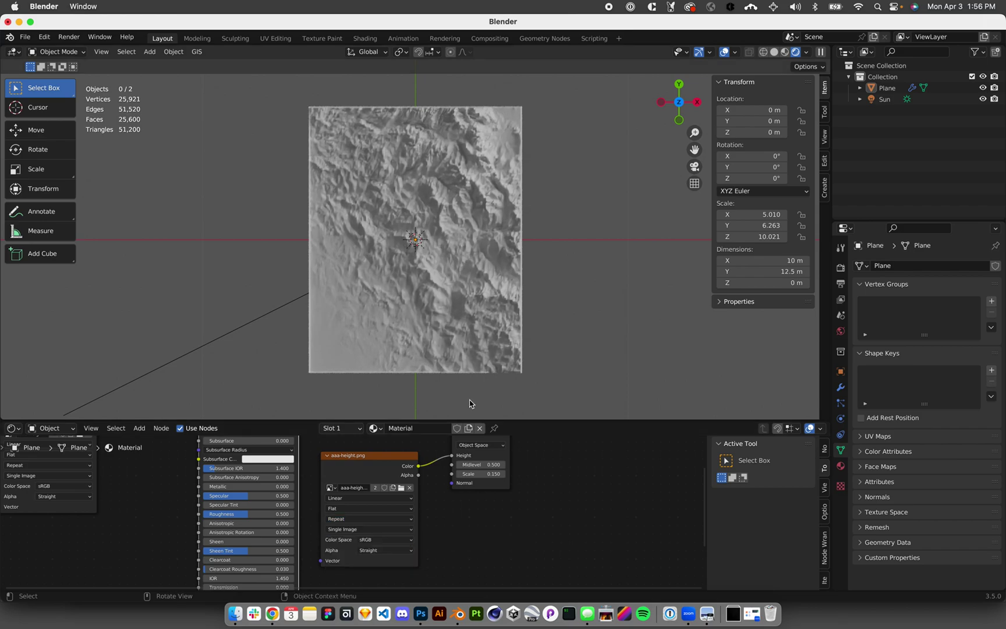
pyautogui.click(393, 518)
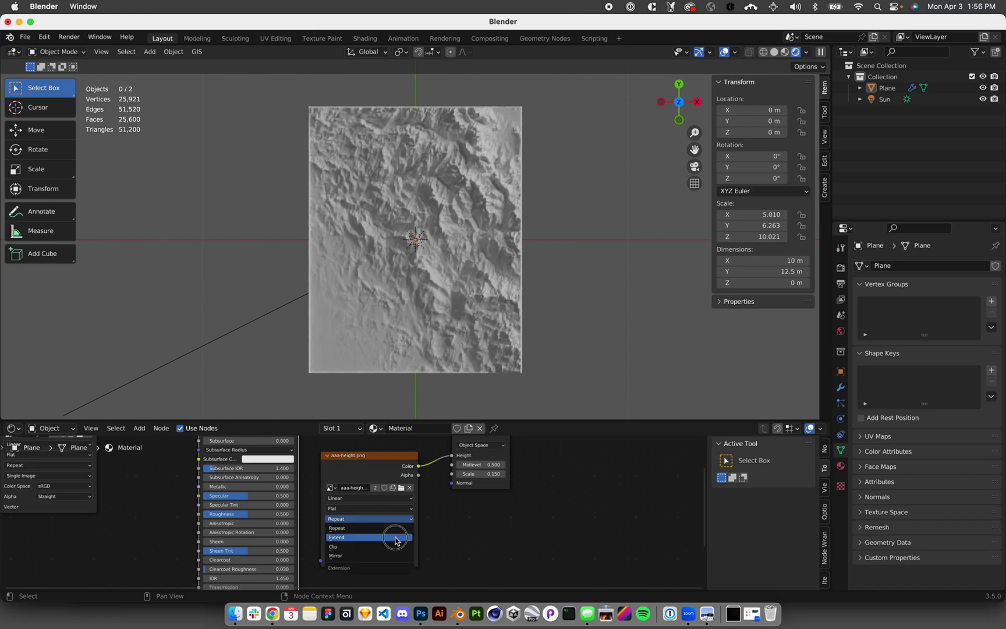
pyautogui.click(398, 536)
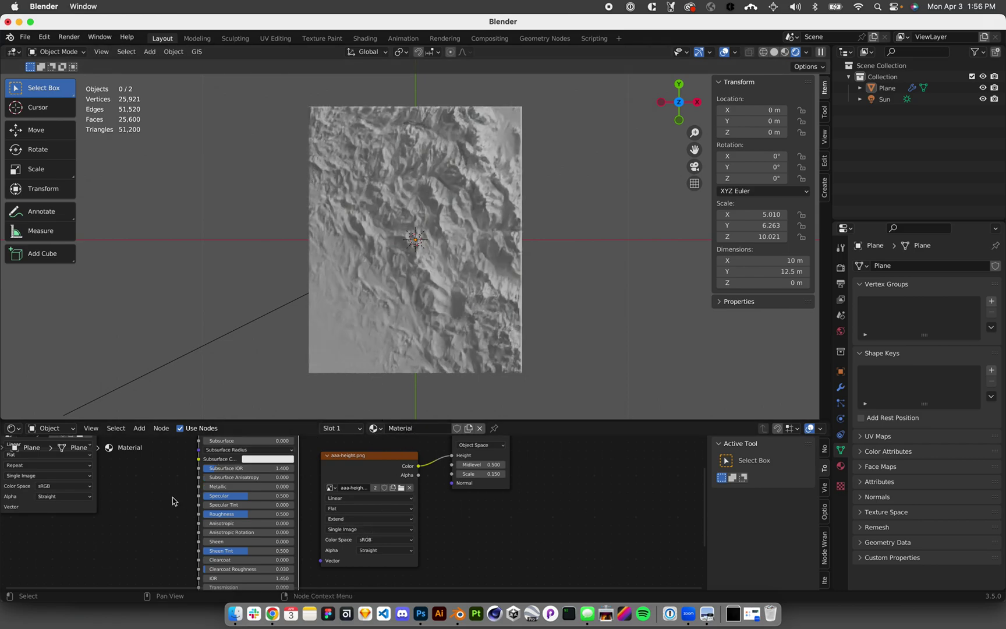
# Step: Connect the unlinked image texture's Color output to the Principled BSDF's Base Color and load aaa-color1.png into that texture
pyautogui.moveTo(156, 513); pyautogui.dragTo(258, 569, button='middle')
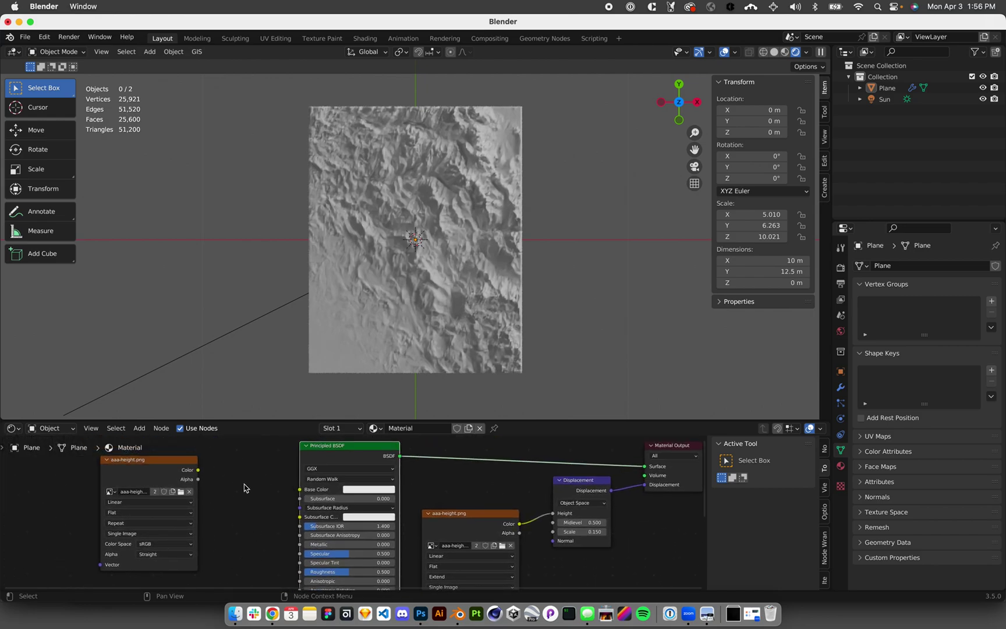
pyautogui.moveTo(199, 469)
pyautogui.mouseDown()
pyautogui.moveTo(308, 503)
pyautogui.moveTo(300, 489)
pyautogui.mouseUp()
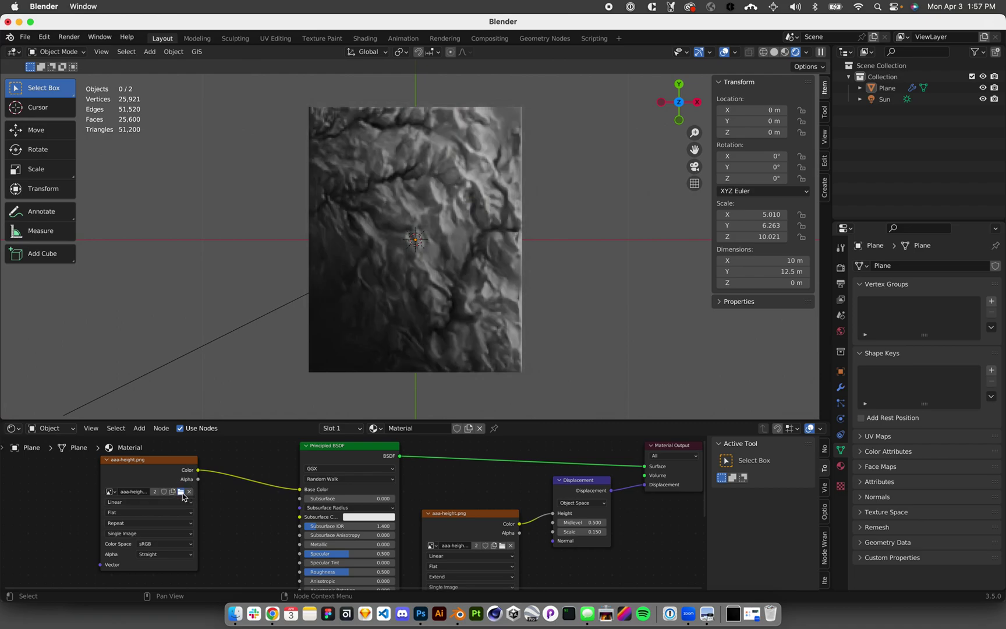
pyautogui.click(181, 493)
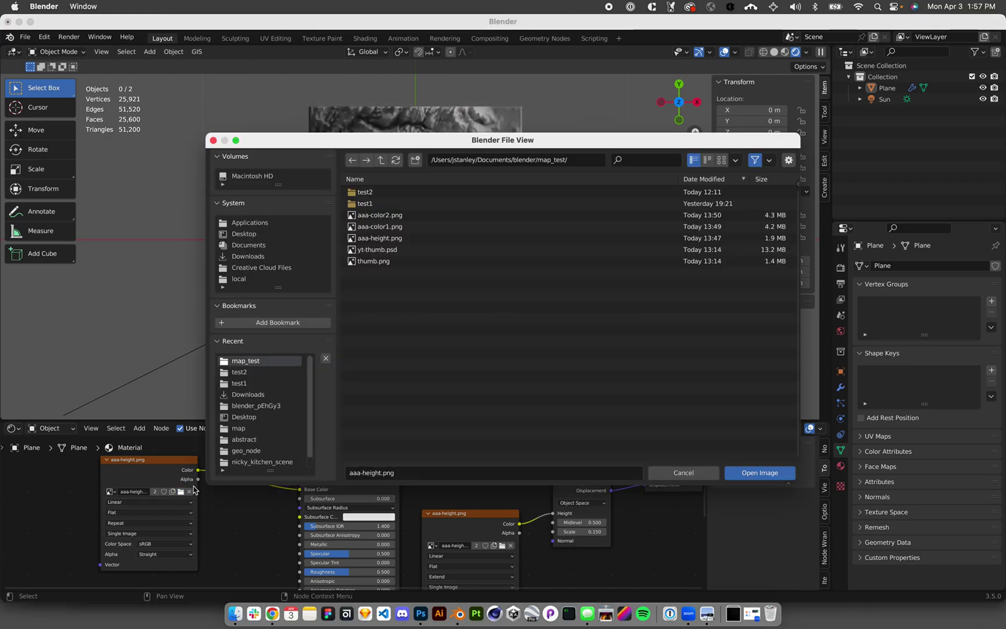
pyautogui.doubleClick(379, 227)
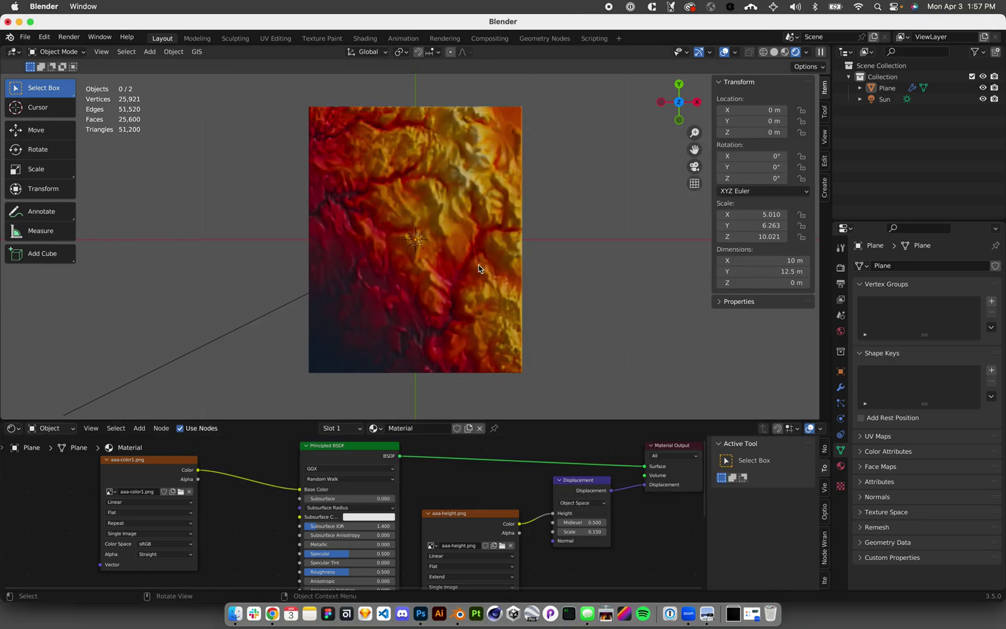
# Step: Set the sun light's strength to 3
pyautogui.click(880, 100)
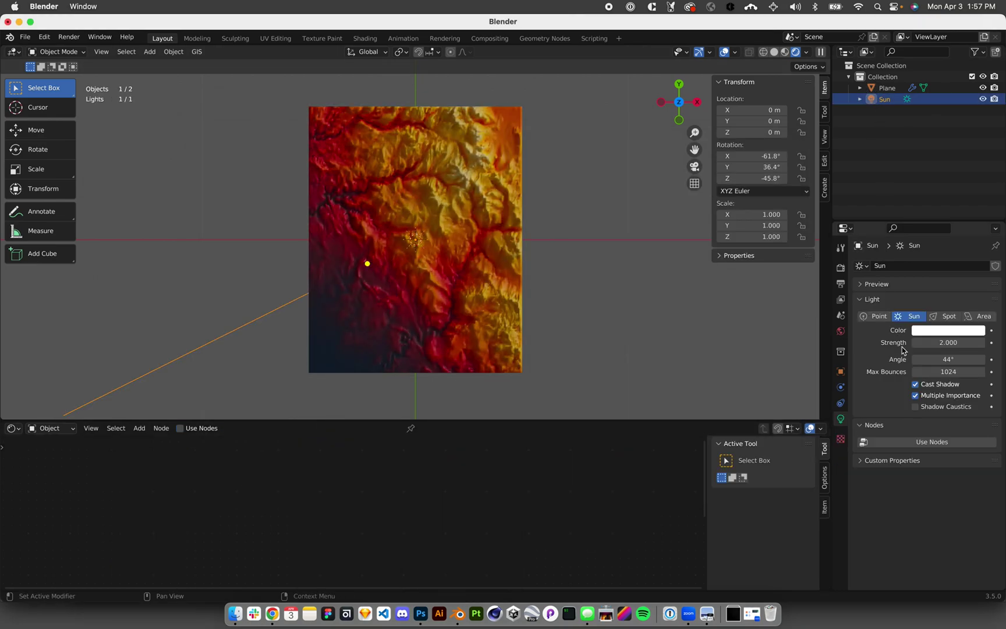
pyautogui.click(924, 344)
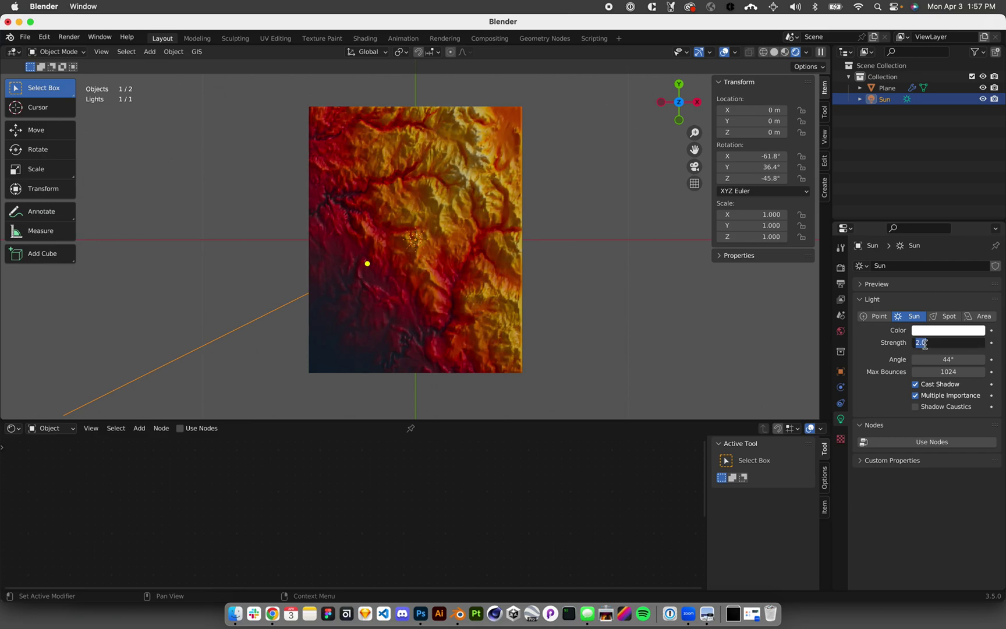
pyautogui.write('3')
pyautogui.press('Return')
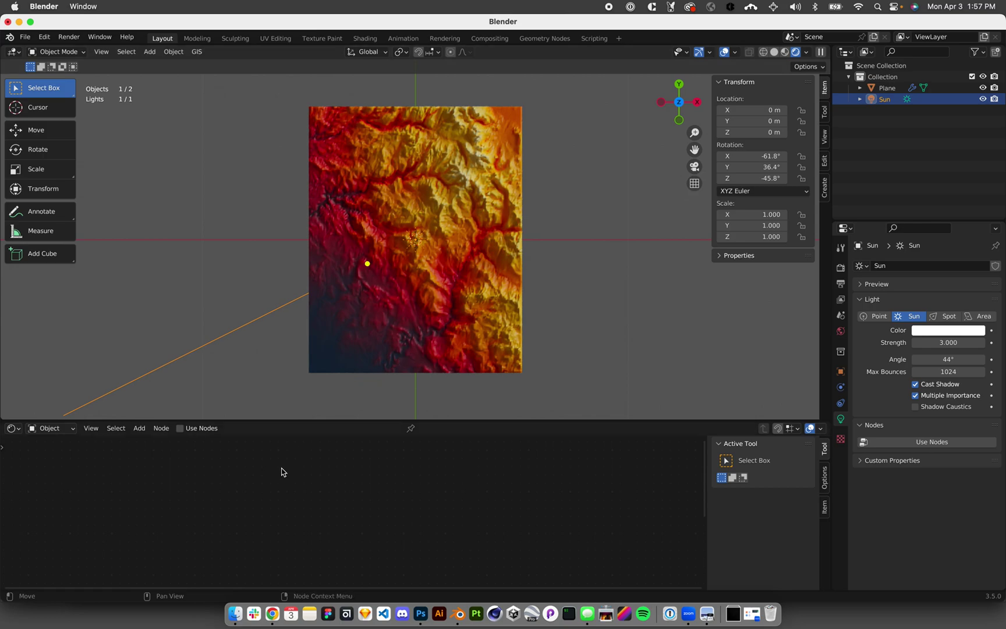
# Step: Duplicate the aaa-color1.png image texture node and load aaa-color2.png into the original node linked to Base Color
pyautogui.click(363, 372)
pyautogui.click(163, 460)
pyautogui.hotkey('shift', 'd')
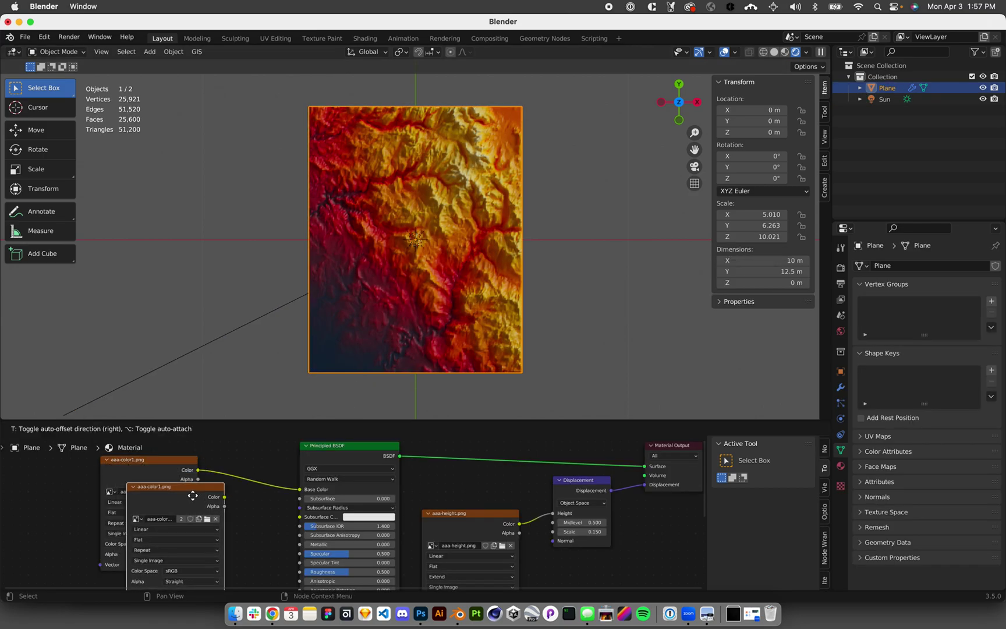
pyautogui.click(207, 519)
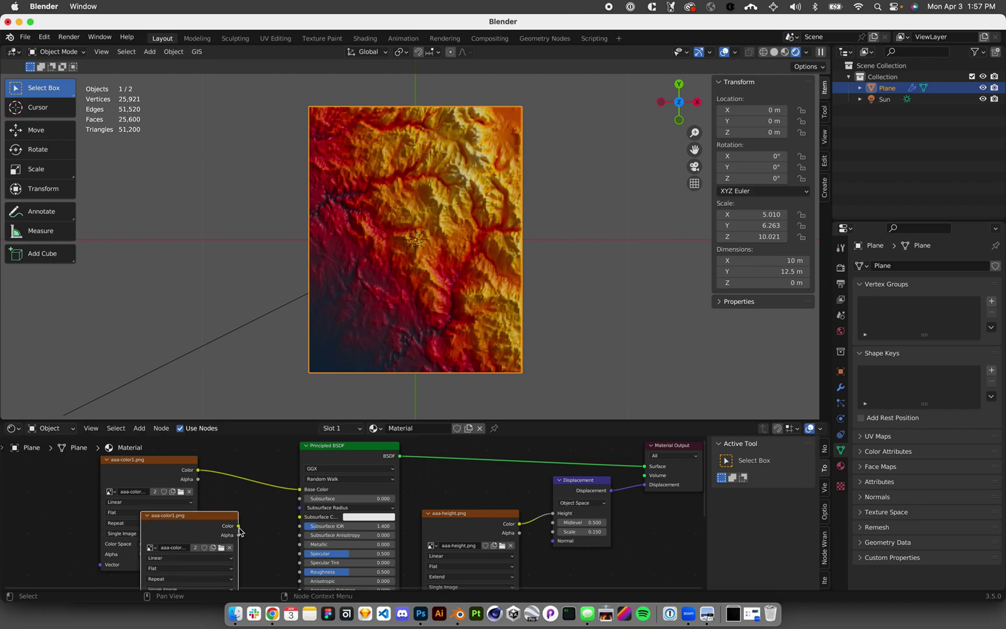
pyautogui.click(180, 492)
pyautogui.doubleClick(377, 215)
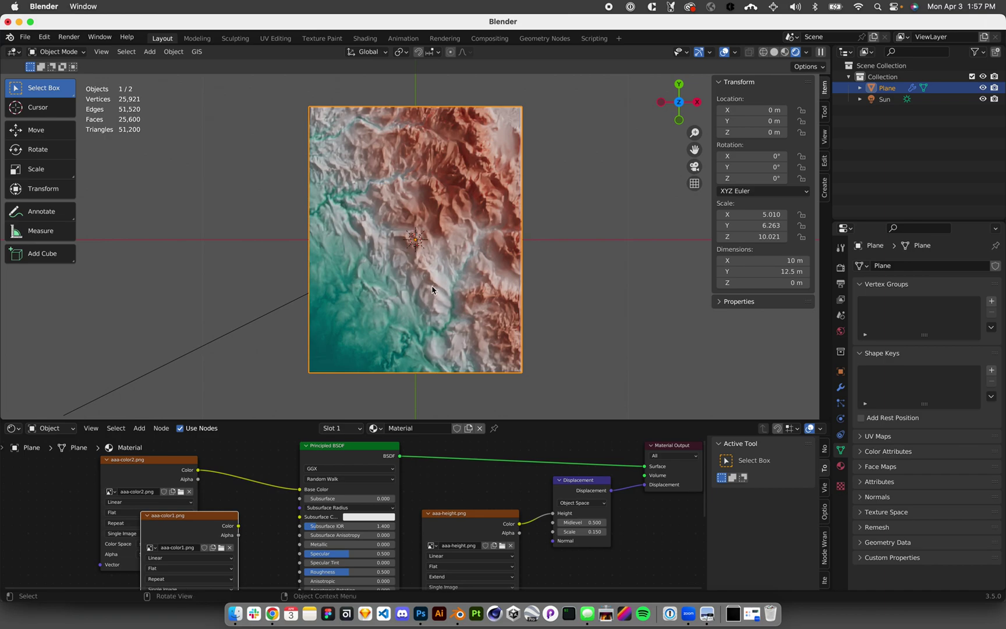
# Step: Add a second plane scaled by 50 as a backdrop and lower it to about -1.74 m in Z
pyautogui.hotkey('shift', 'a')
pyautogui.moveTo(433, 286)
pyautogui.click(469, 286)
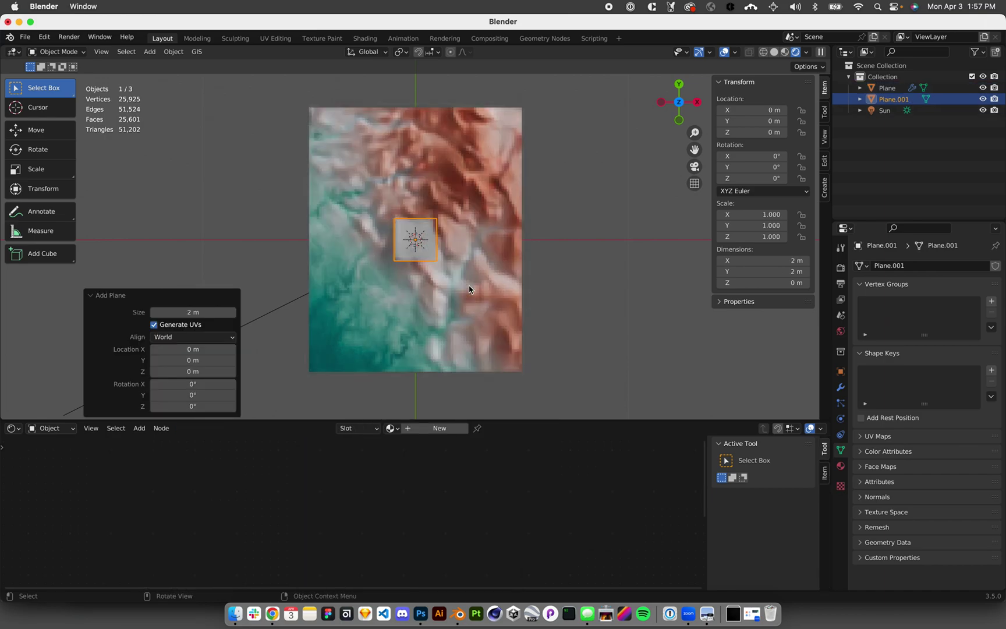
pyautogui.press('s')
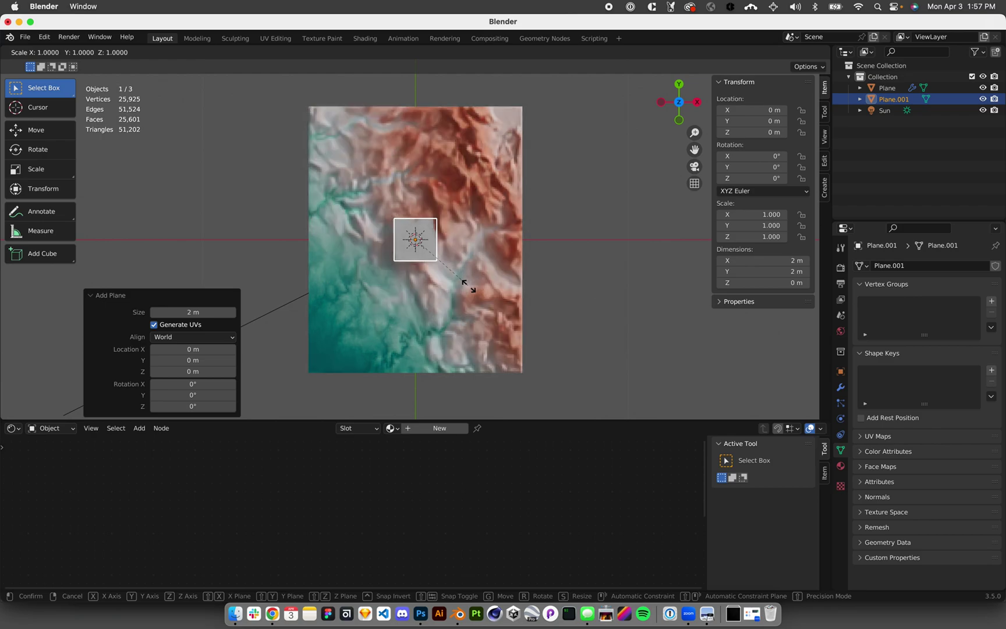
pyautogui.write('50')
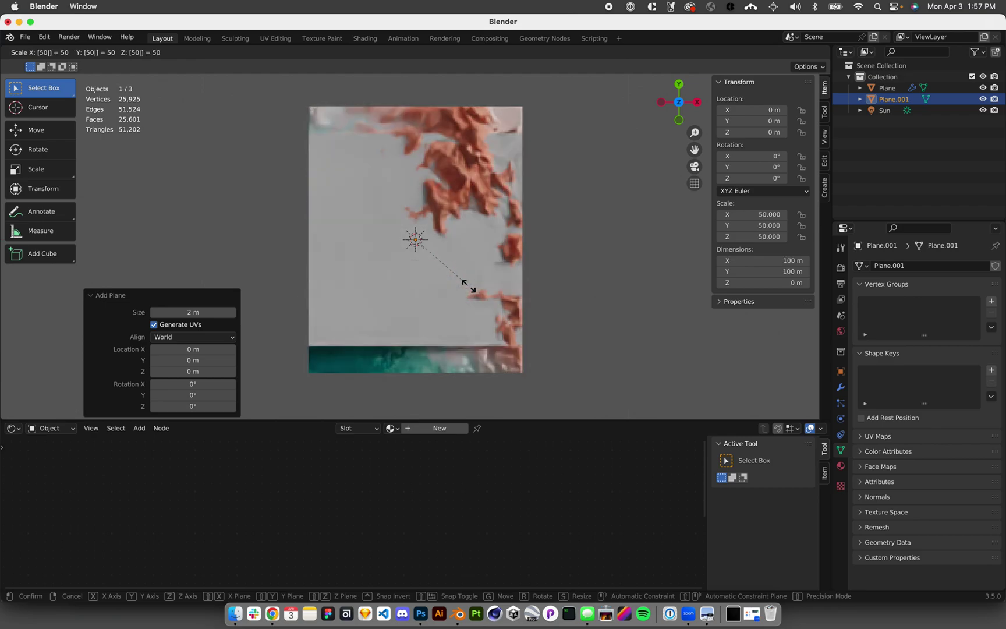
pyautogui.press('Return')
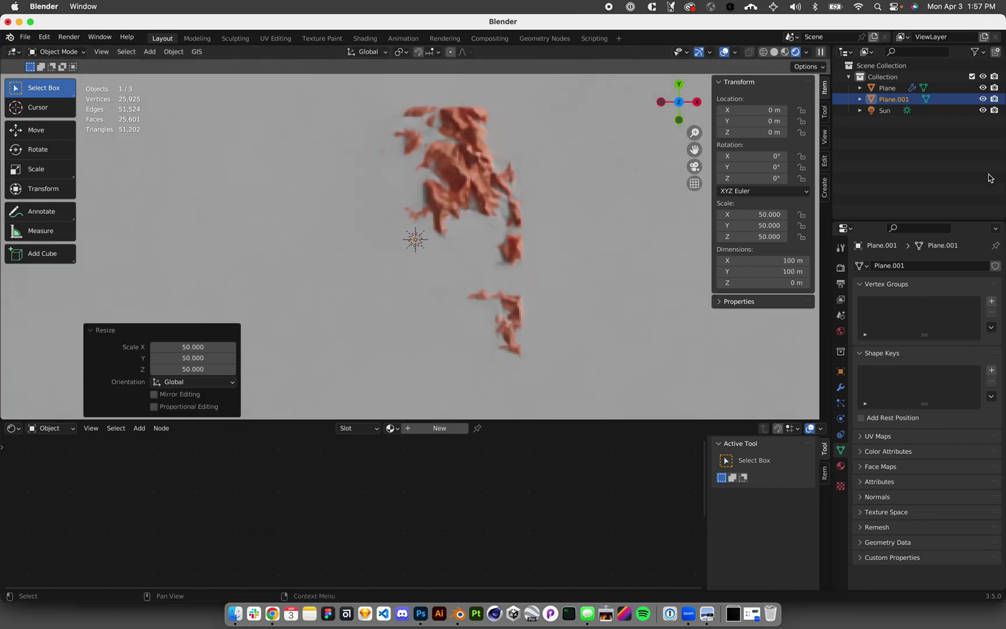
pyautogui.moveTo(762, 135); pyautogui.dragTo(732, 135)
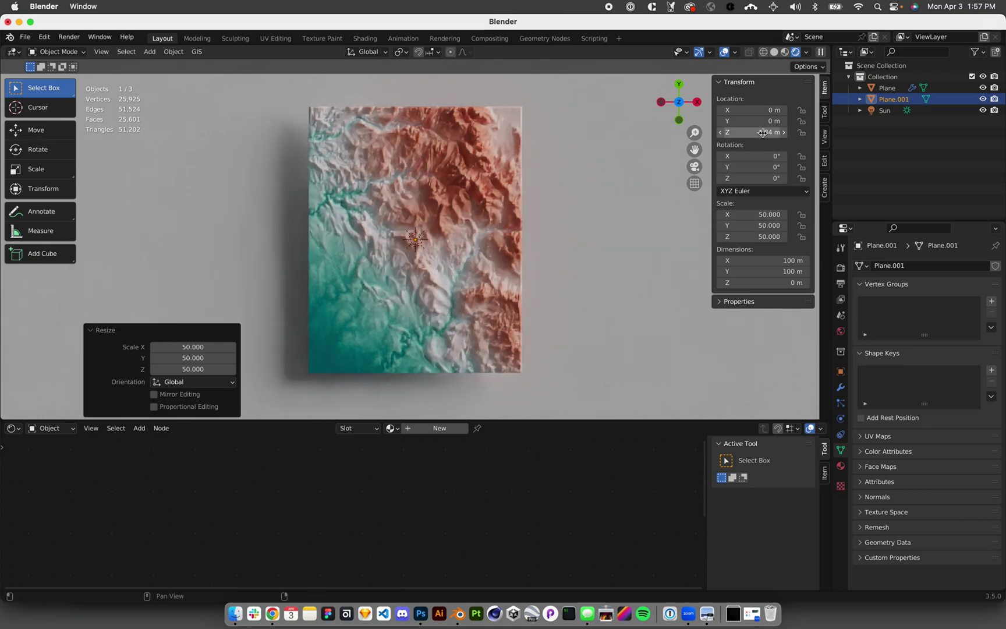
pyautogui.moveTo(762, 132); pyautogui.dragTo(771, 132)
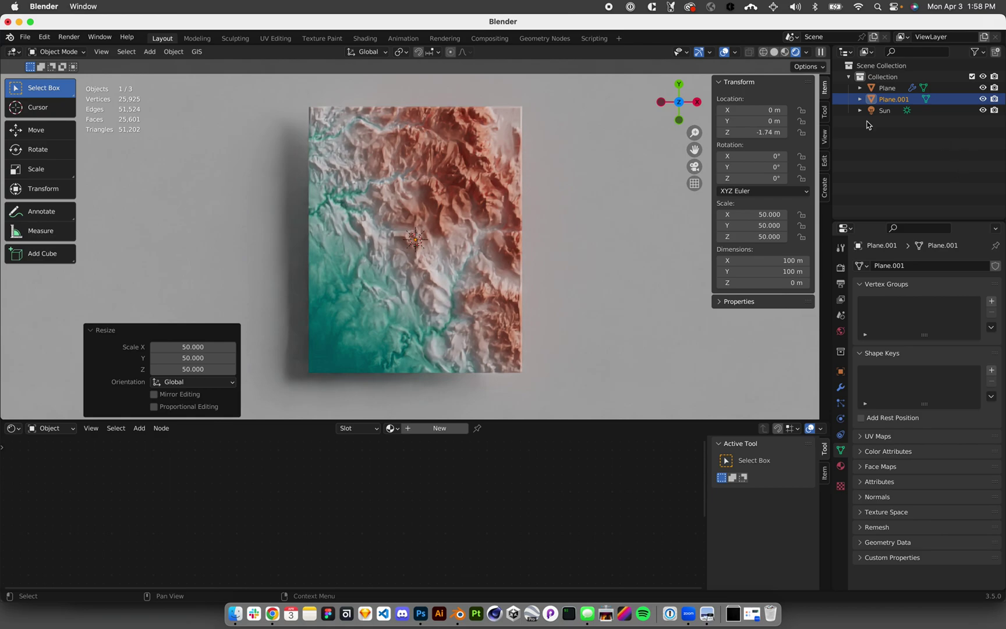
# Step: Set the sun light's angle to about 28° and its rotation to about 62.2° in X and -57.8° in Z
pyautogui.click(881, 111)
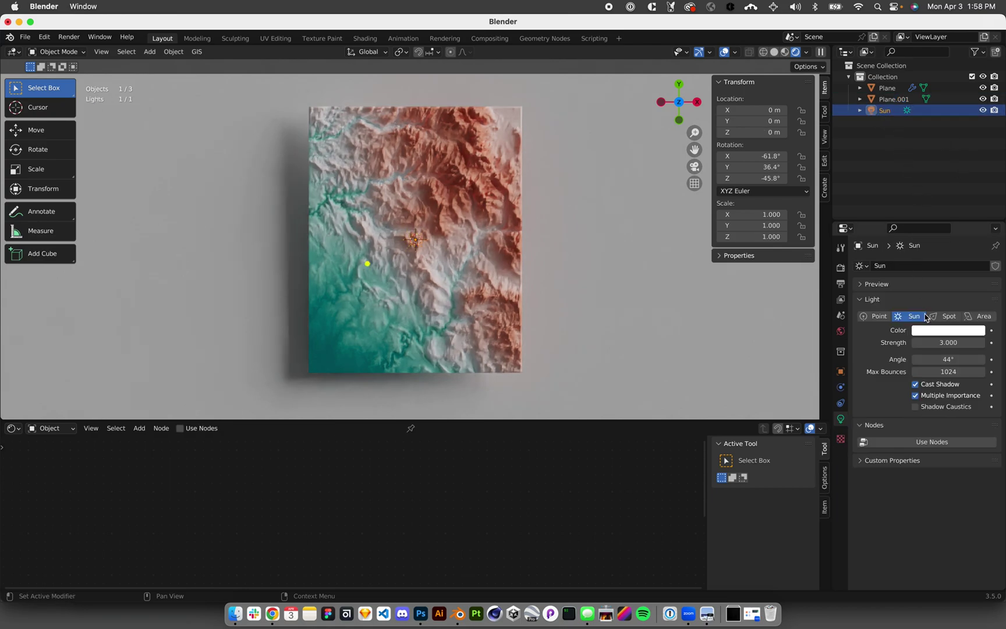
pyautogui.moveTo(948, 362); pyautogui.dragTo(931, 362)
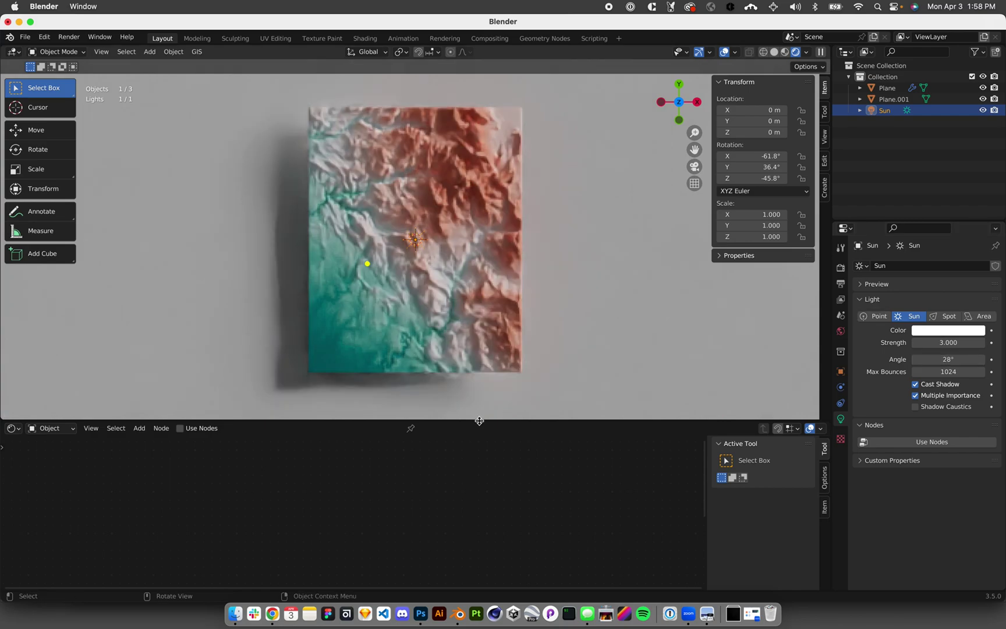
pyautogui.moveTo(756, 156); pyautogui.dragTo(796, 158)
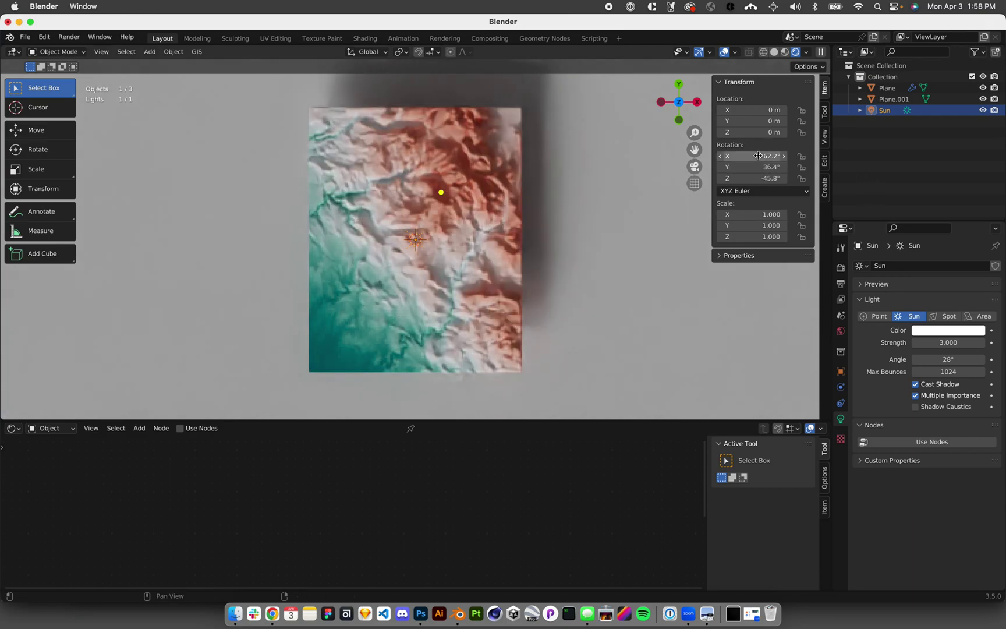
pyautogui.moveTo(759, 179); pyautogui.dragTo(753, 178)
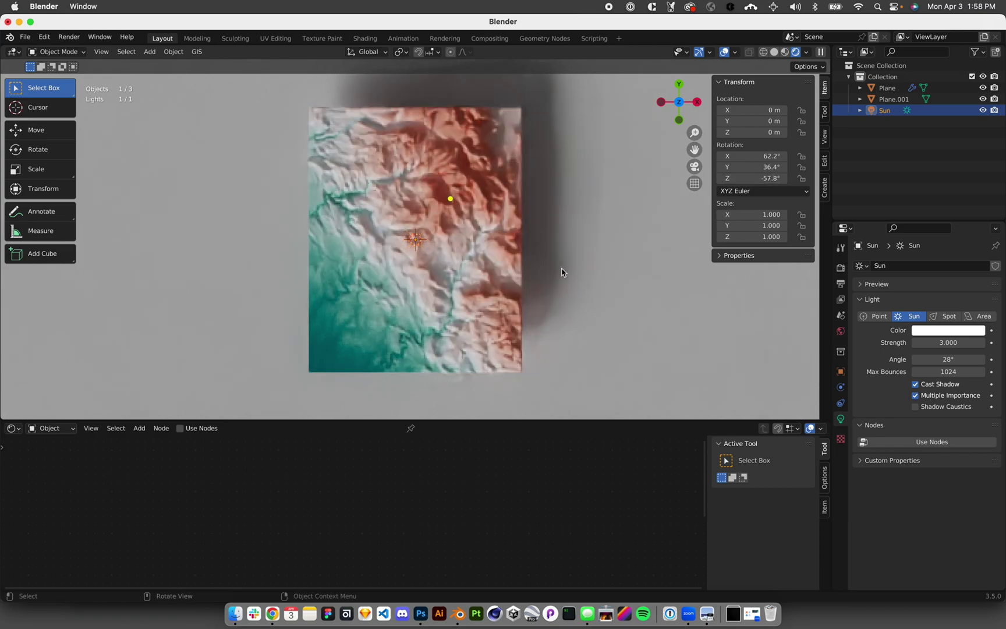
# Step: Connect the relief plane's aaa-color1.png texture Color to Base Color and insert an Invert node on that link
pyautogui.click(459, 341)
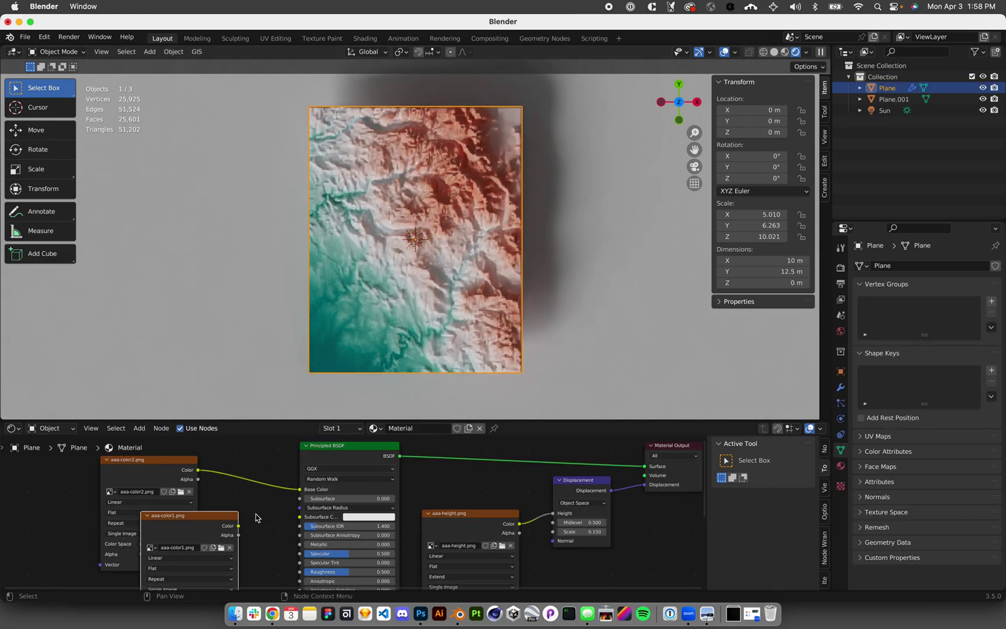
pyautogui.moveTo(239, 525); pyautogui.dragTo(302, 495)
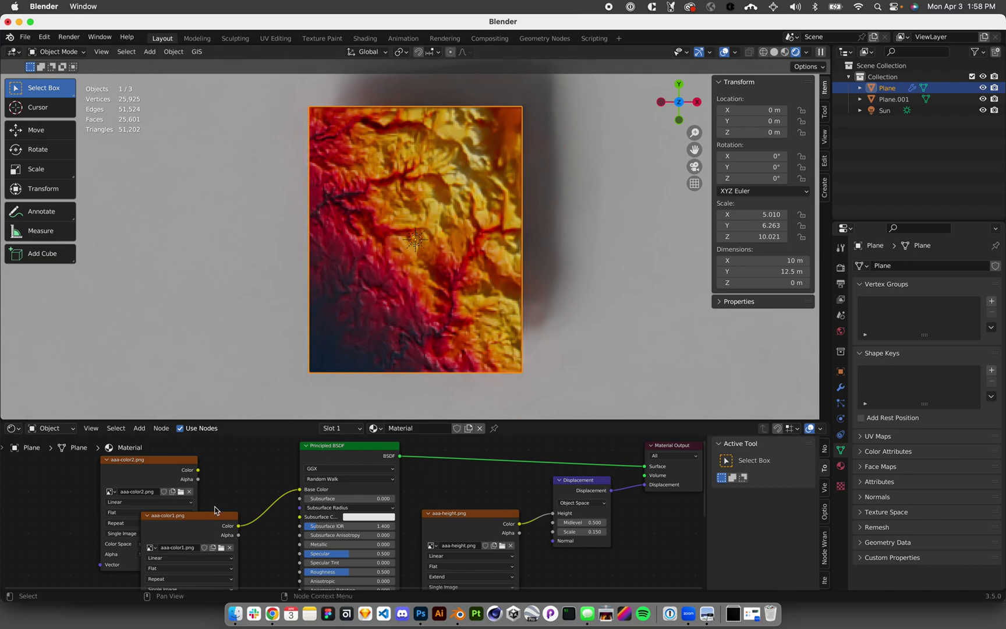
pyautogui.hotkey('shift', 'a')
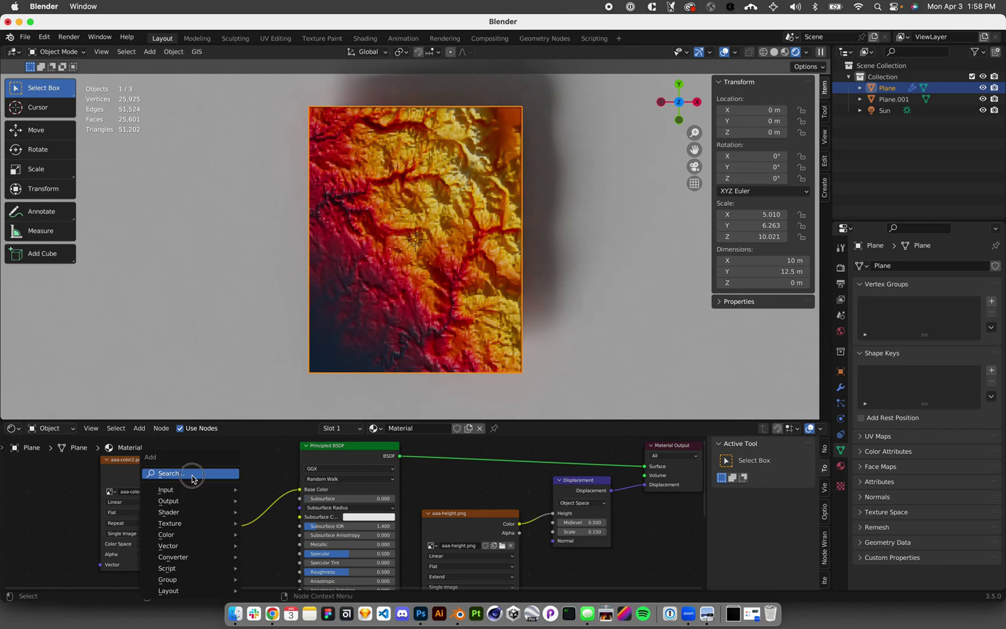
pyautogui.click(192, 474)
pyautogui.write('invert')
pyautogui.press('Return')
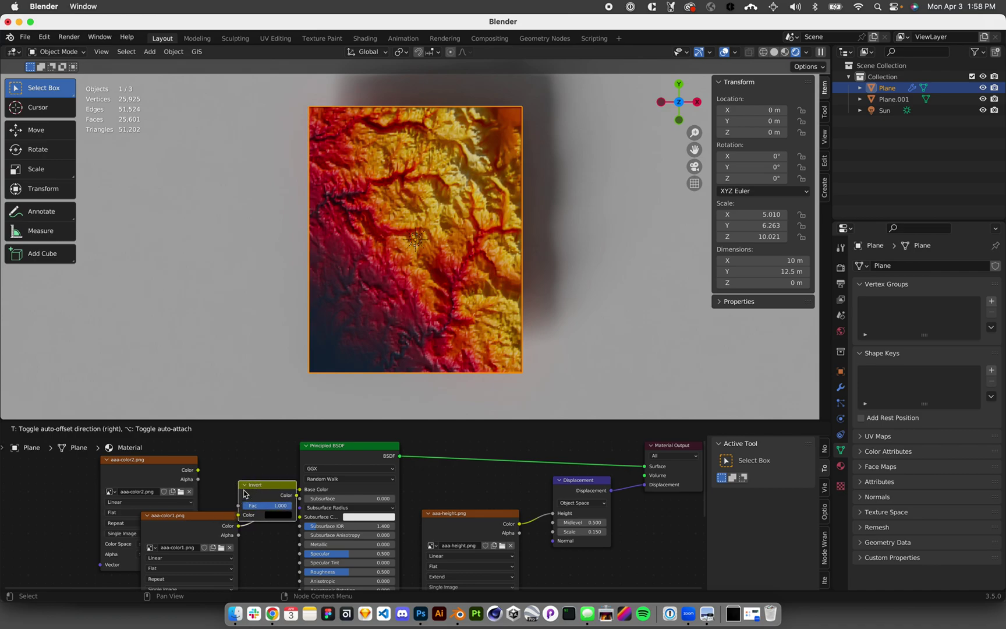
pyautogui.click(277, 490)
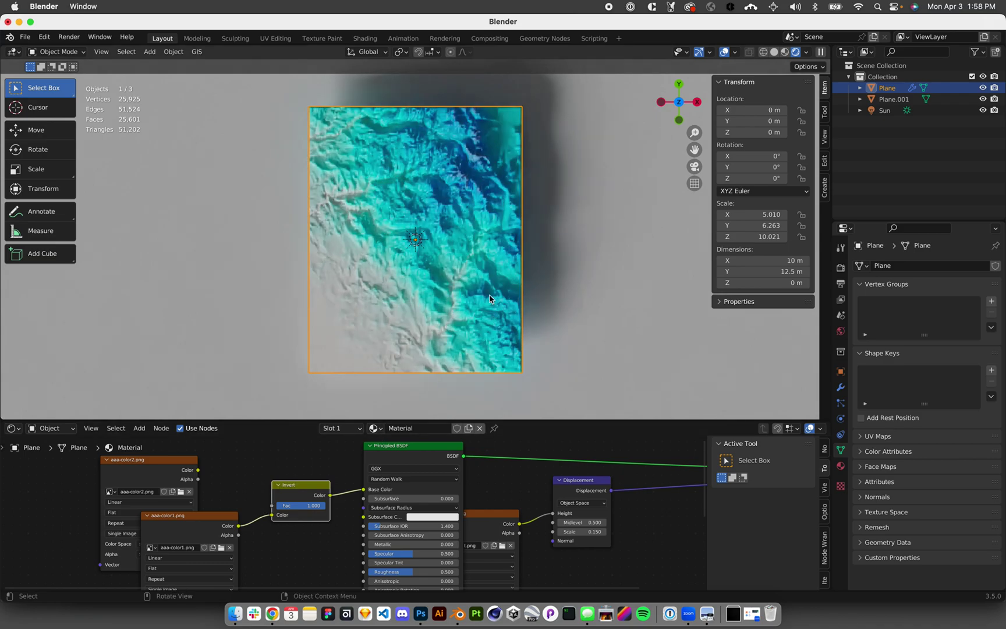
pyautogui.moveTo(296, 493); pyautogui.dragTo(291, 468)
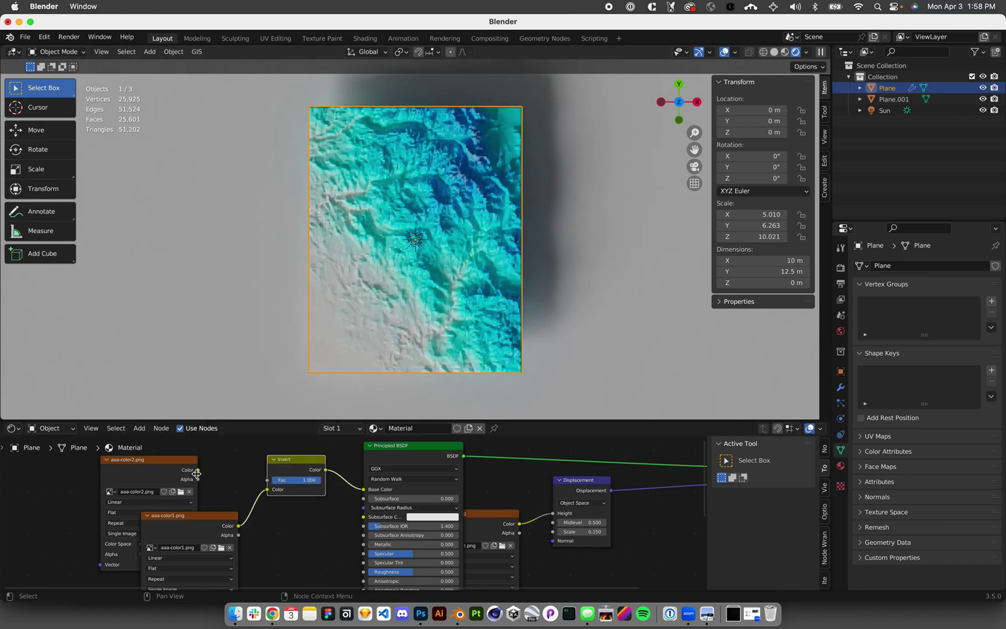
# Step: Route the aaa-color2.png texture's Color output through the Invert node into the Principled BSDF's Base Color
pyautogui.moveTo(197, 473); pyautogui.dragTo(364, 495)
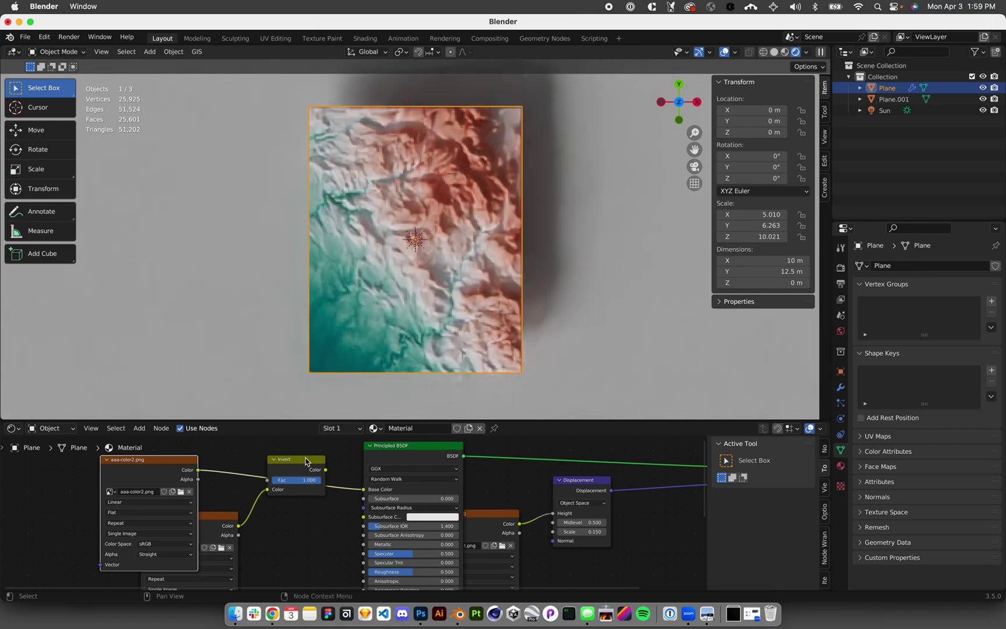
pyautogui.moveTo(364, 492); pyautogui.dragTo(267, 489)
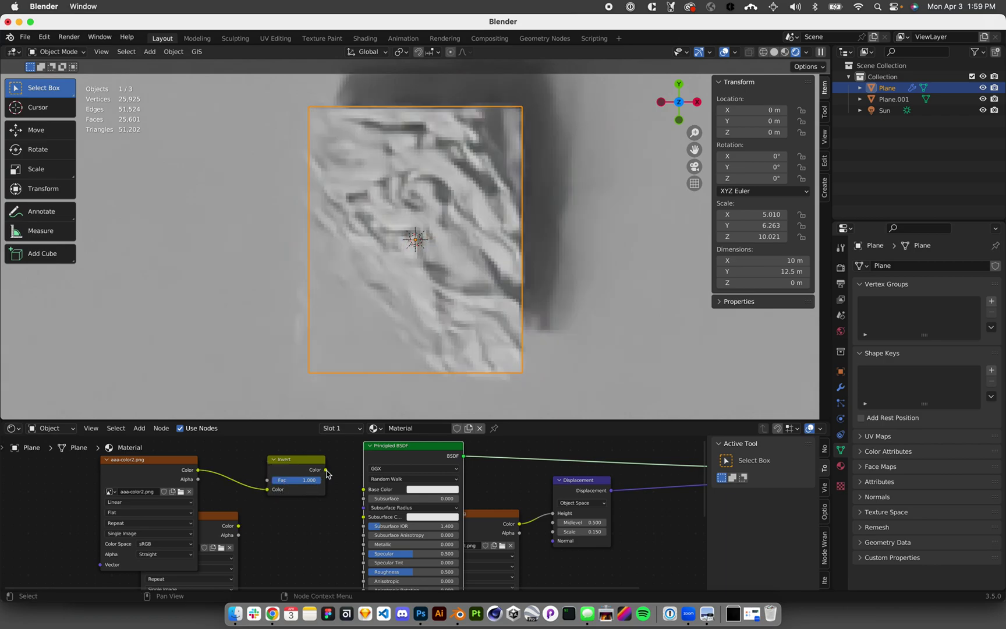
pyautogui.moveTo(326, 470); pyautogui.dragTo(363, 489)
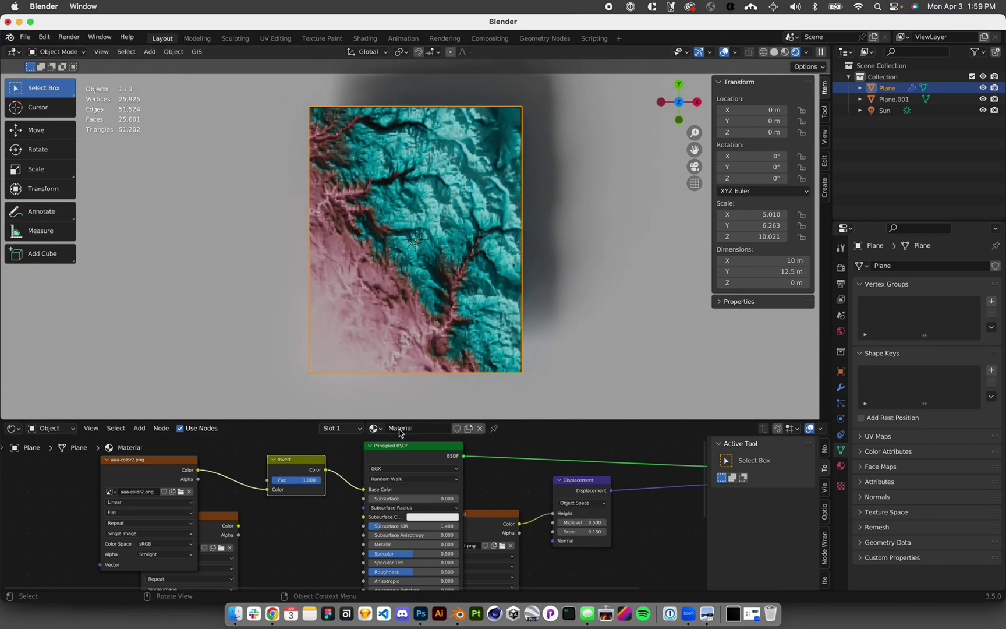
# Step: Connect the aaa-color1.png texture's Color output directly to the Principled BSDF's Base Color, bypassing the Invert node
pyautogui.moveTo(239, 528); pyautogui.dragTo(342, 495)
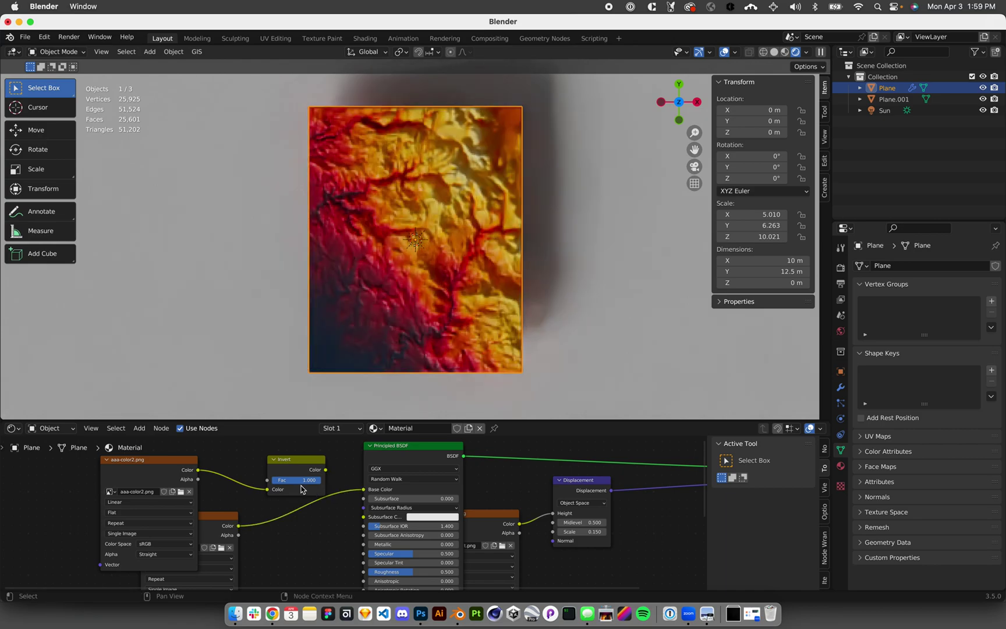